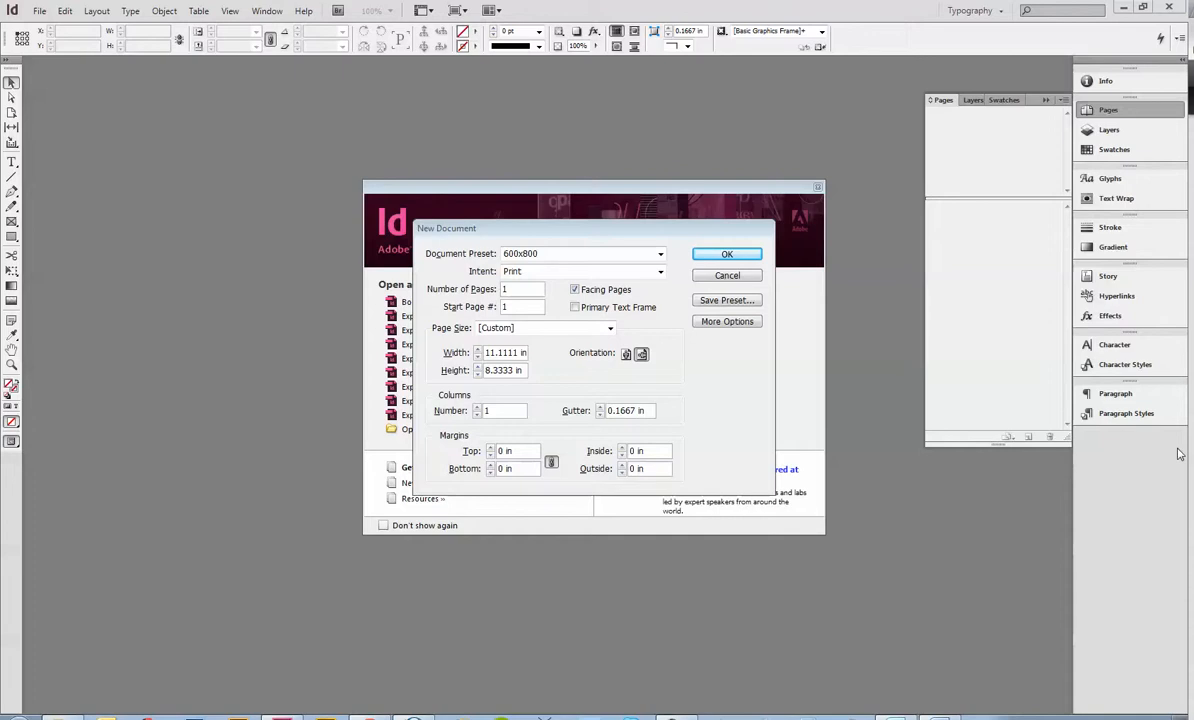
# - Create a new print document with Letter page size in landscape, 11 × 8.5 in
pyautogui.moveTo(478, 226); pyautogui.dragTo(412, 233)
pyautogui.click(490, 340)
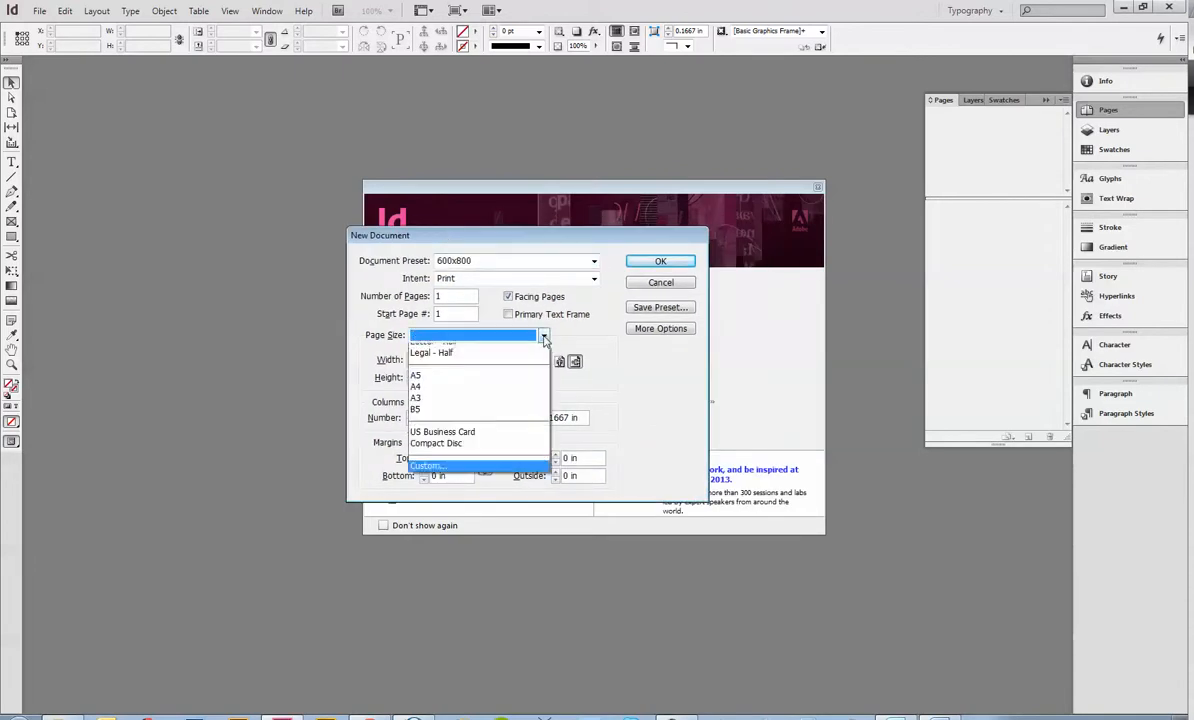
pyautogui.scroll(5, 505, 370)
pyautogui.click(506, 347)
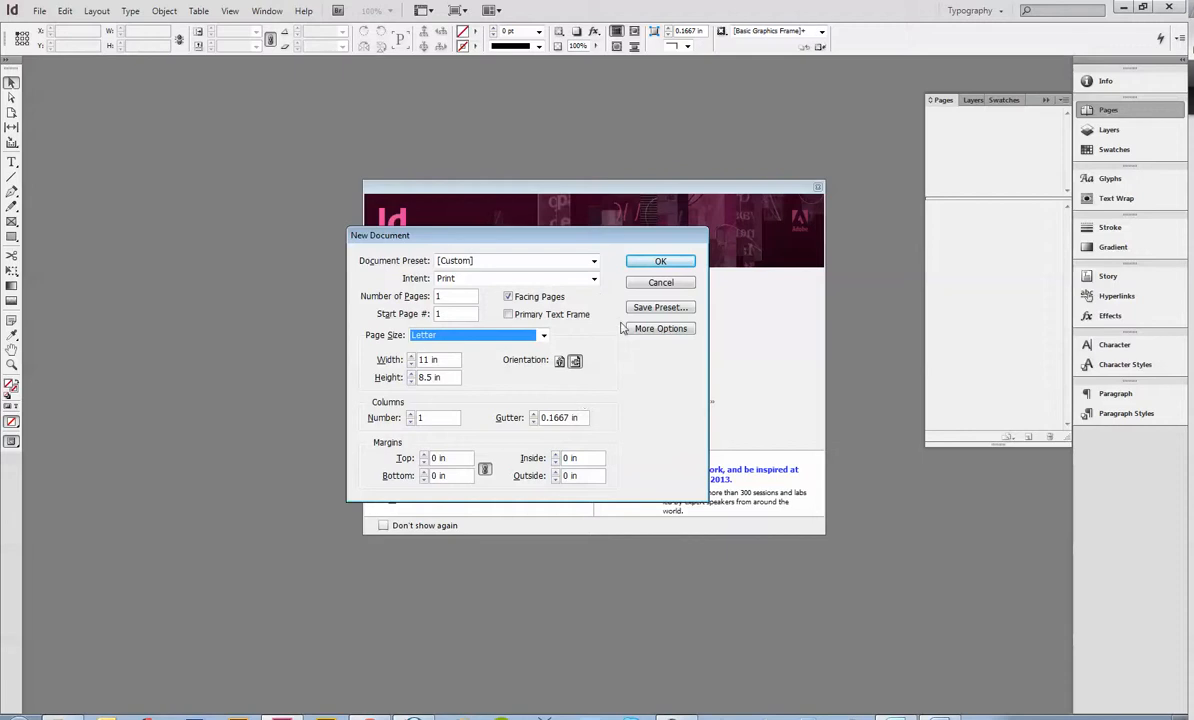
pyautogui.click(658, 263)
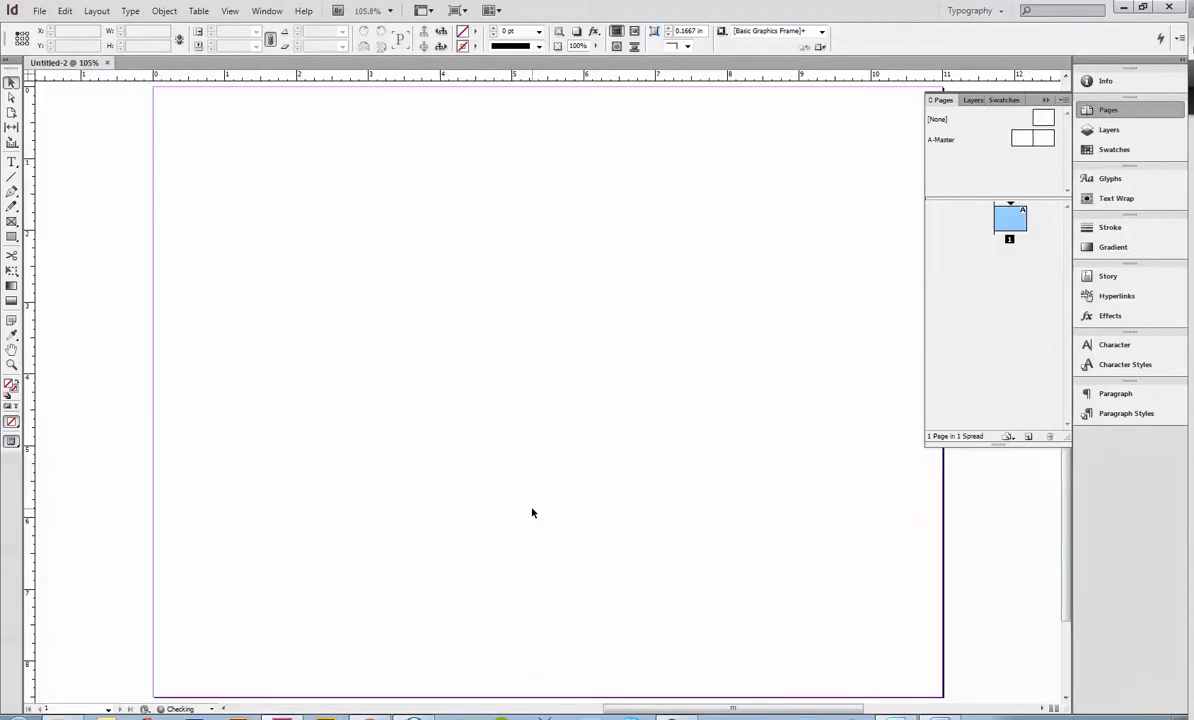
# - Change the document setup to portrait orientation, 8.5 × 11 in, with facing pages turned off
pyautogui.hotkey('ctrl', '-')
pyautogui.hotkey('ctrl', '-')
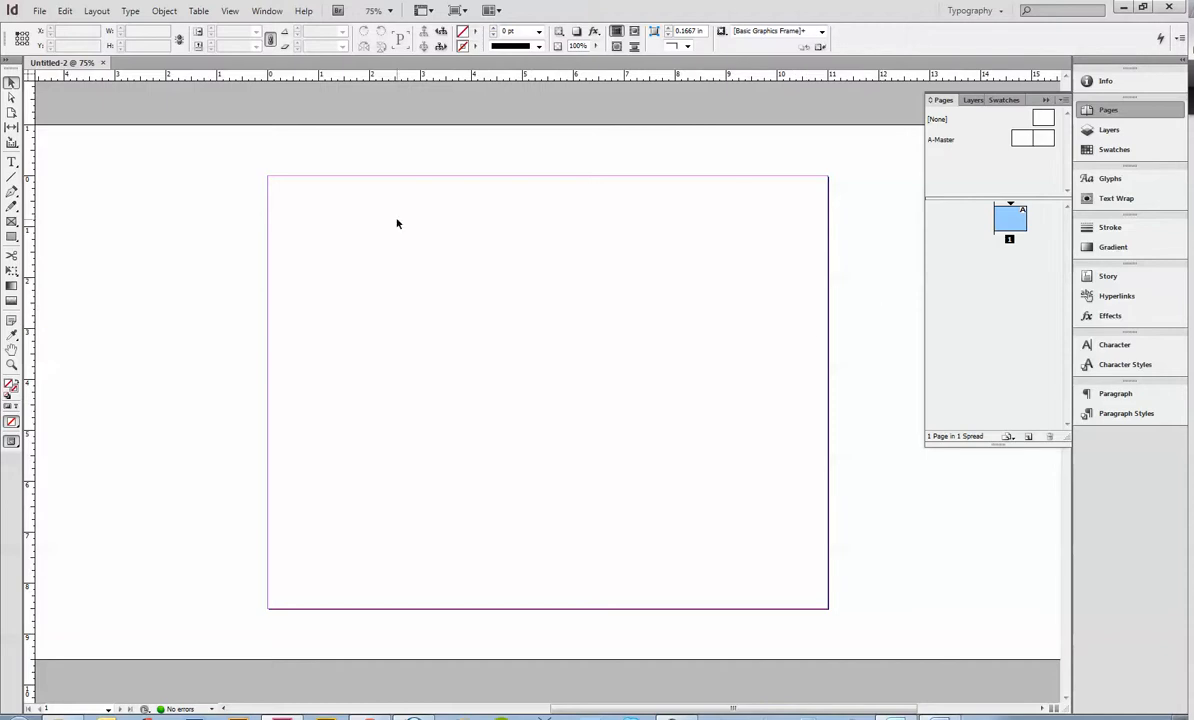
pyautogui.click(64, 11)
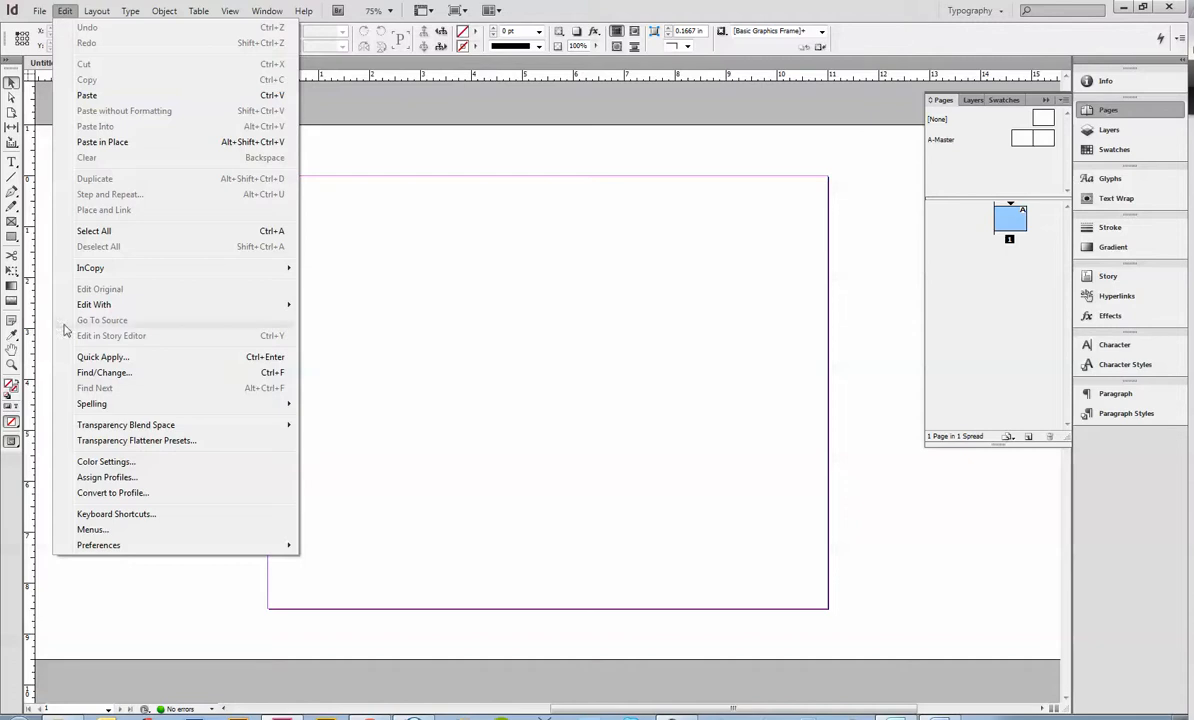
pyautogui.moveTo(39, 11)
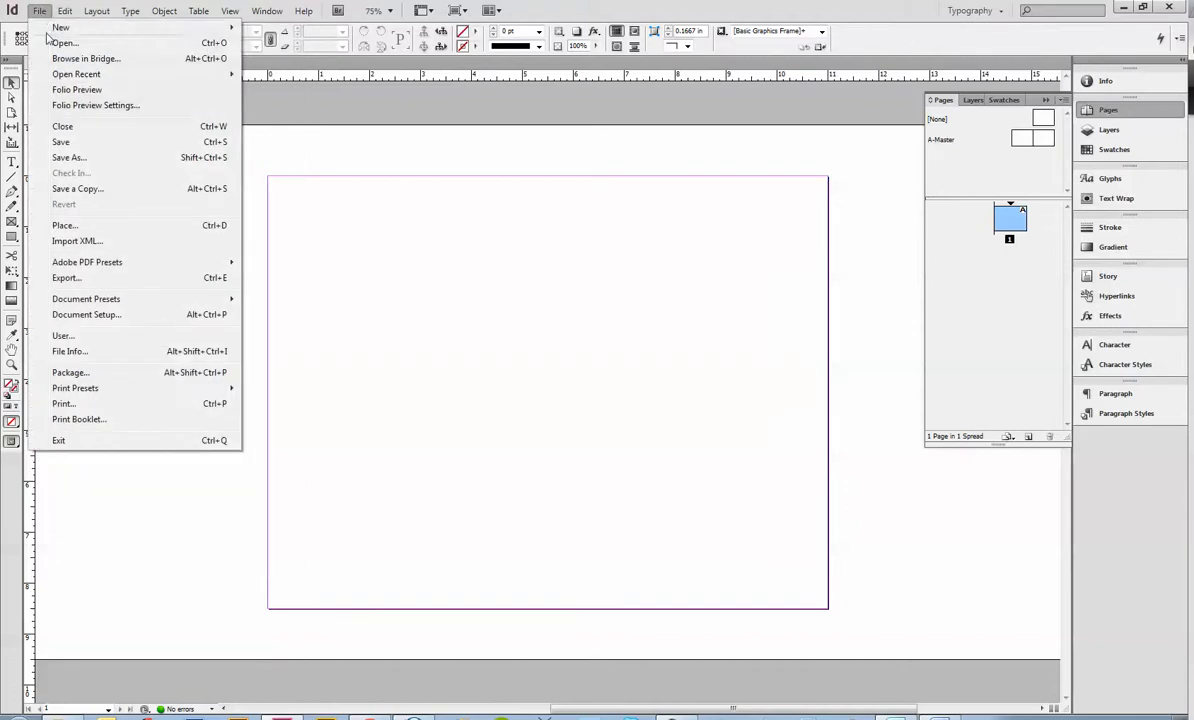
pyautogui.click(86, 314)
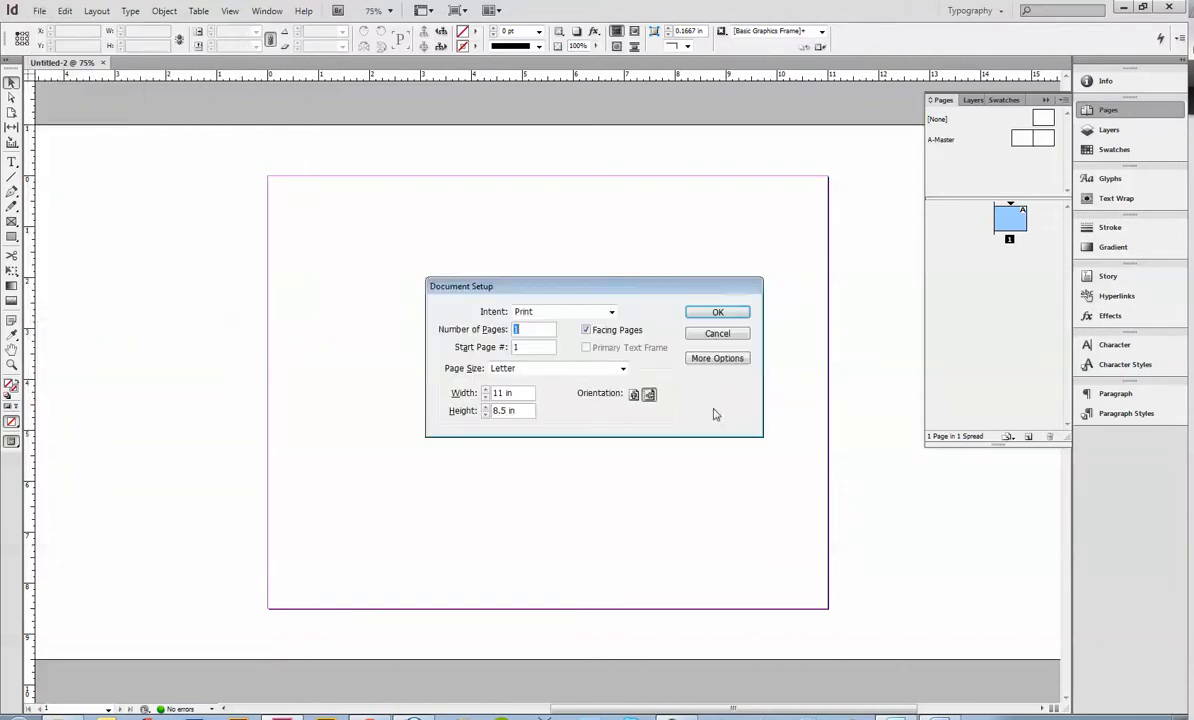
pyautogui.click(634, 395)
pyautogui.click(586, 330)
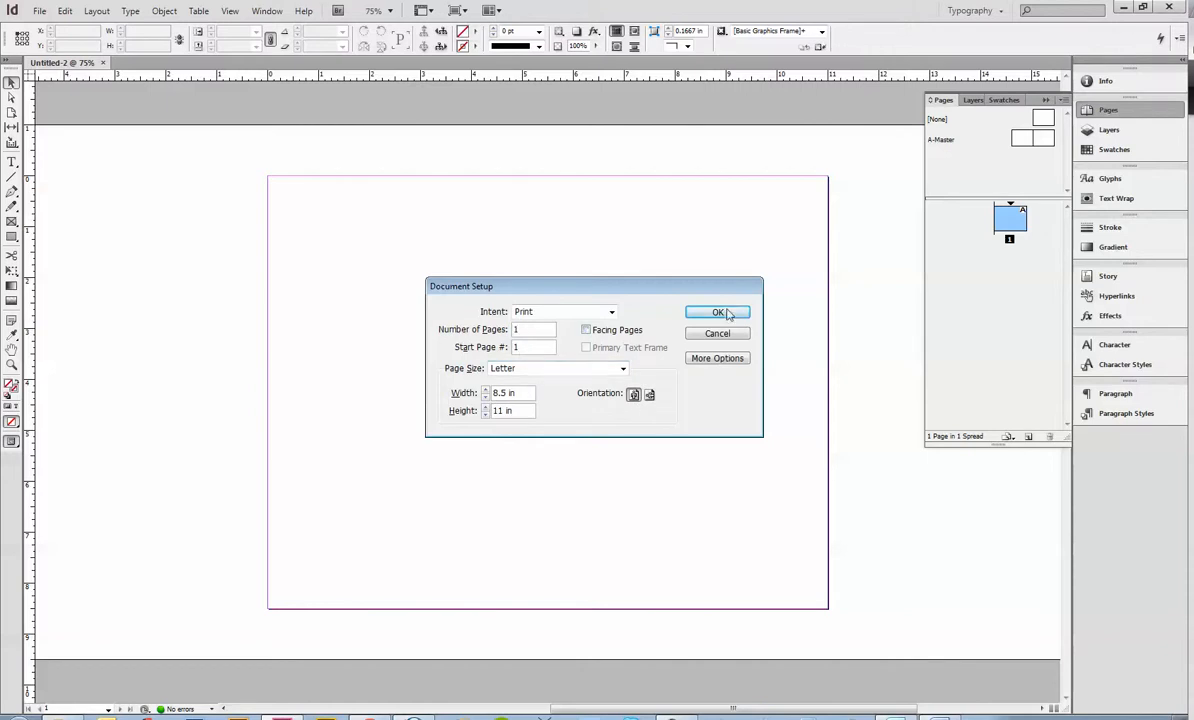
pyautogui.click(725, 313)
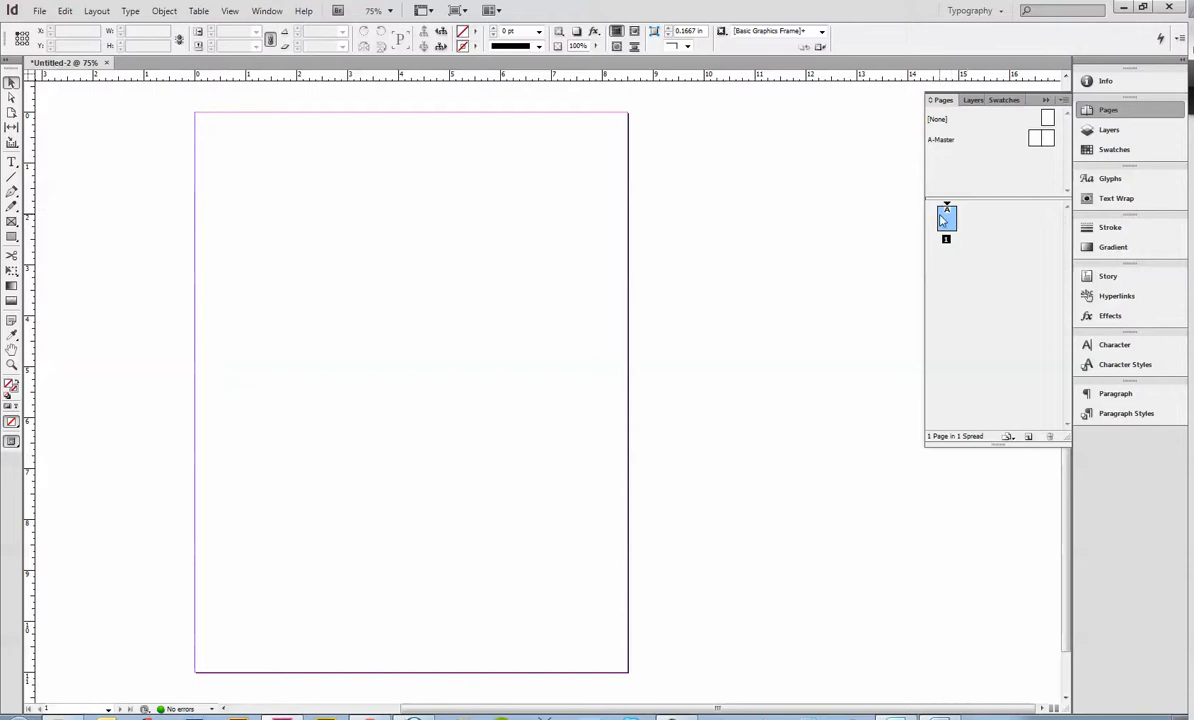
# - Set the number of pages in the A-Master spread to 1
pyautogui.click(958, 136)
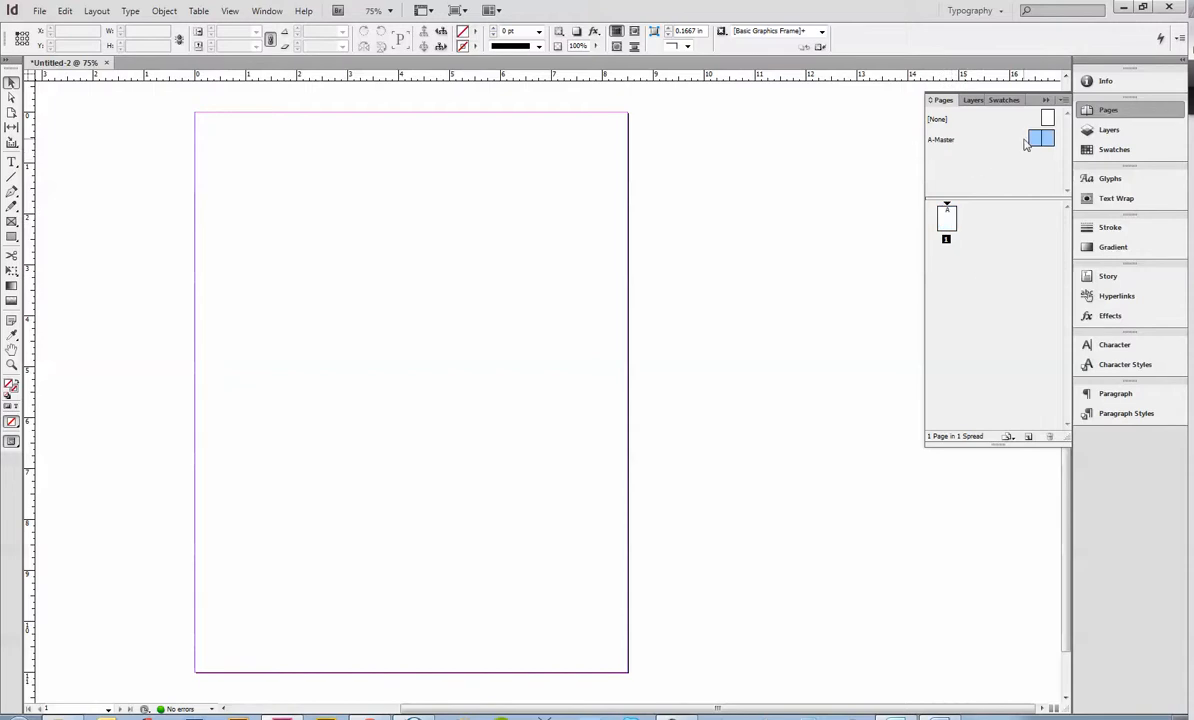
pyautogui.rightClick(1025, 144)
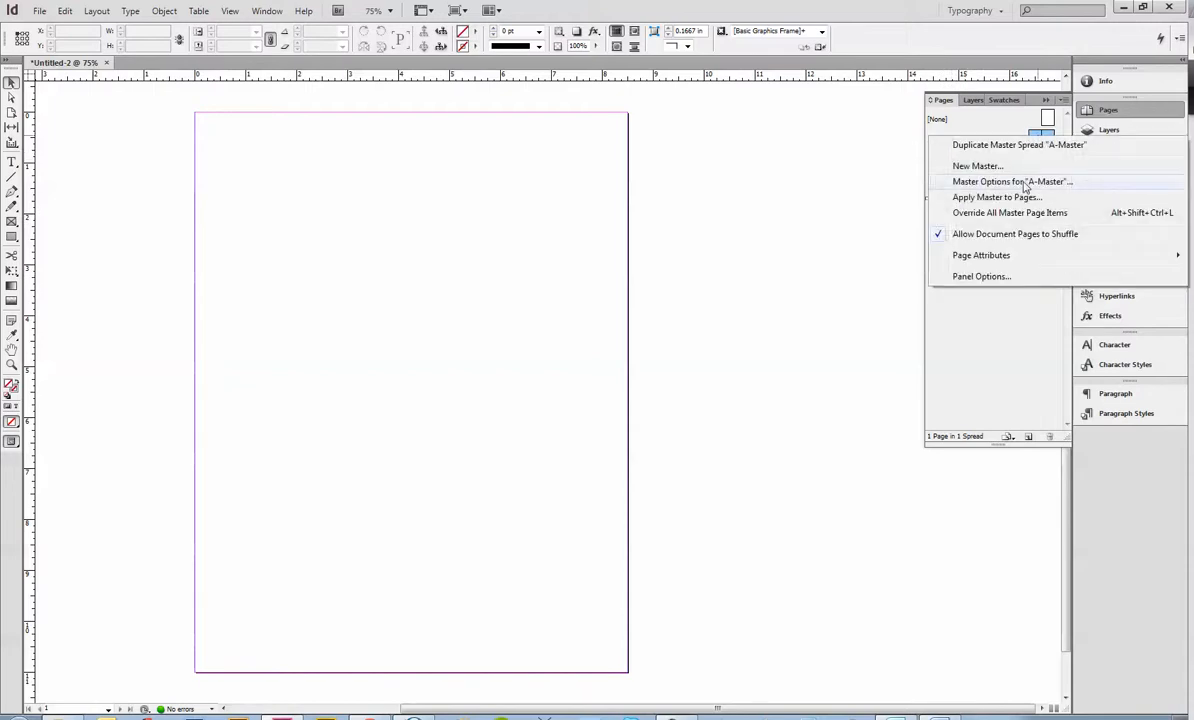
pyautogui.click(1024, 185)
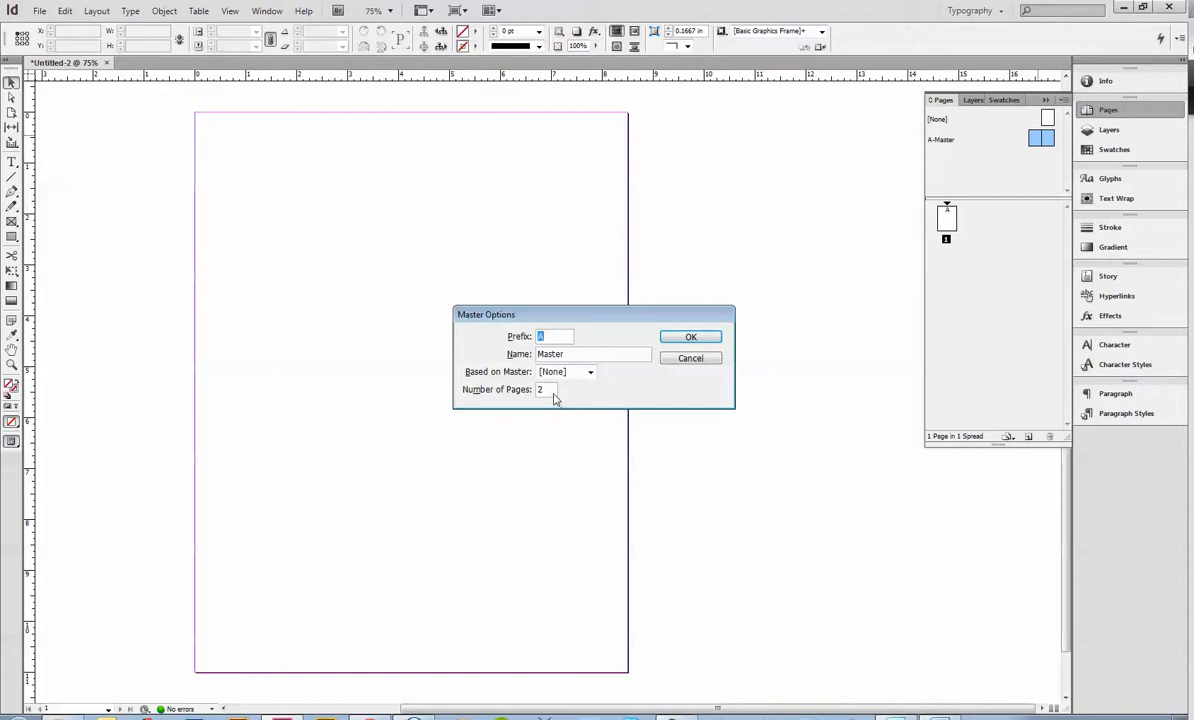
pyautogui.moveTo(552, 391); pyautogui.dragTo(517, 393)
pyautogui.write('1')
pyautogui.click(690, 337)
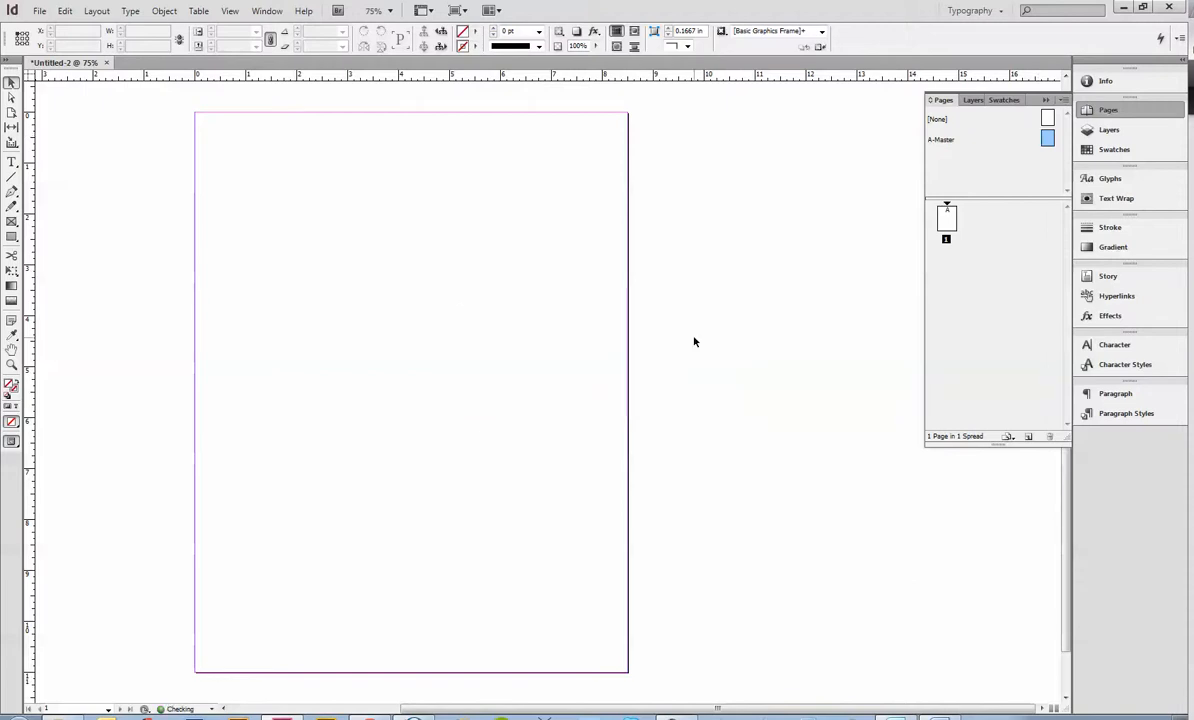
pyautogui.click(944, 262)
# - Draw a text frame about 3.55 × 5.72 in near the page's upper-left corner
pyautogui.click(12, 237)
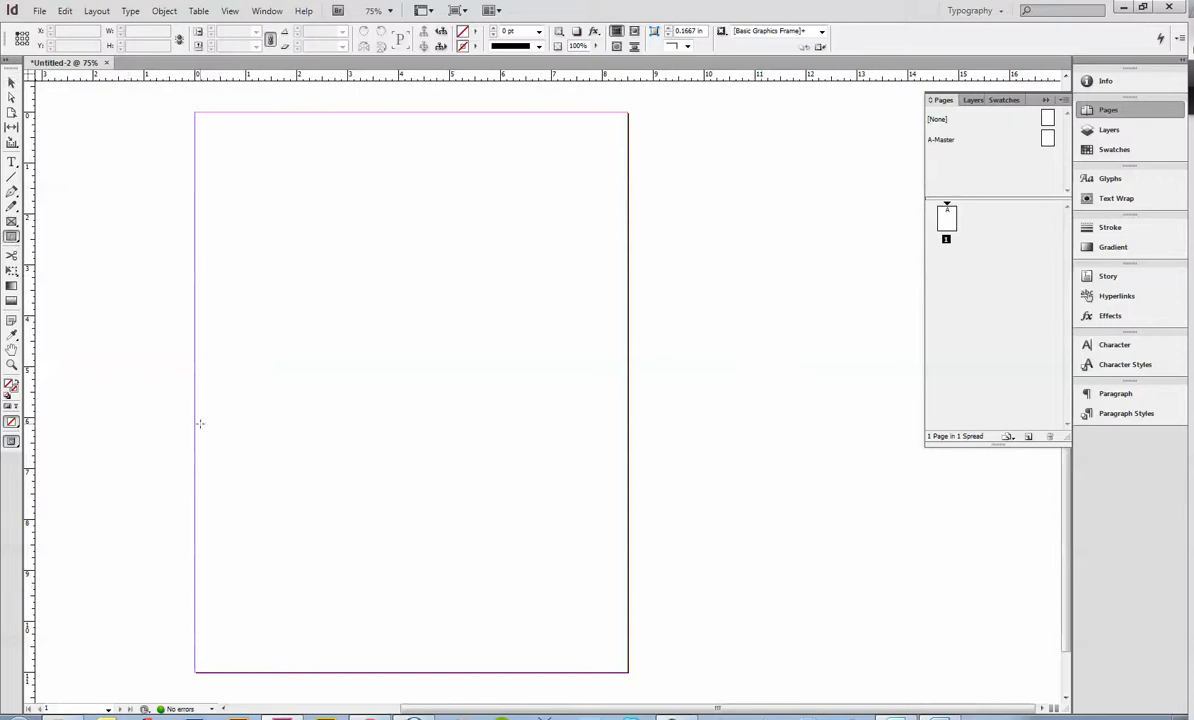
pyautogui.click(12, 161)
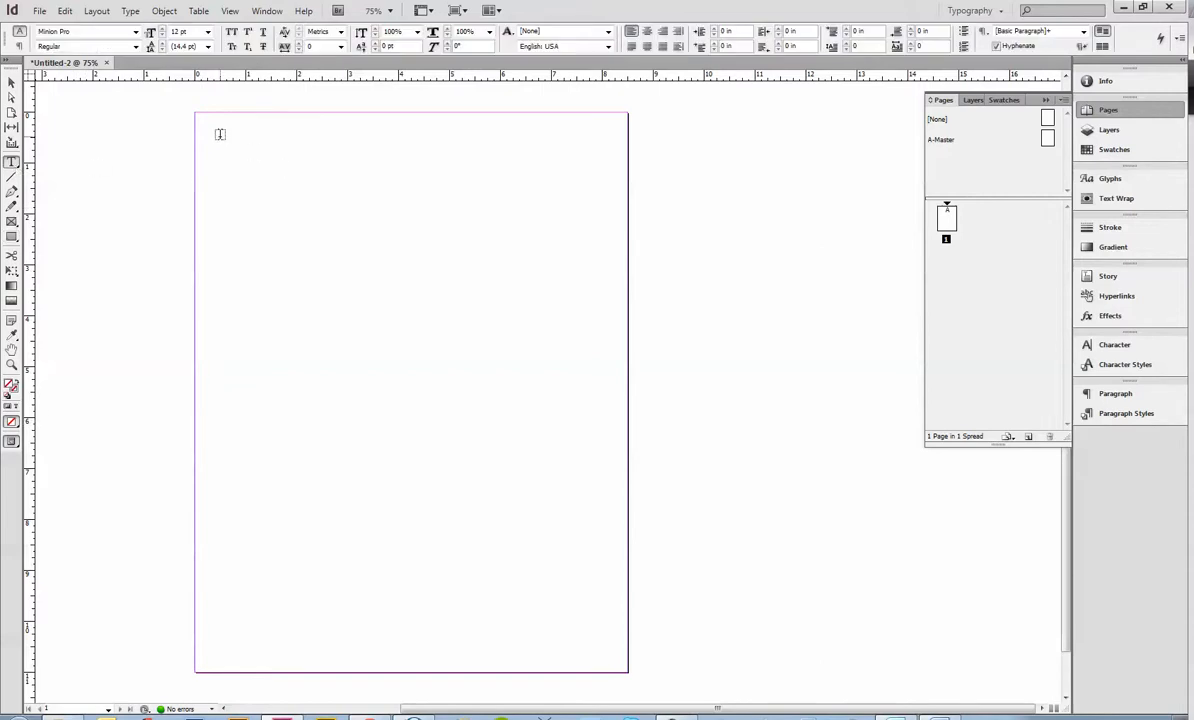
pyautogui.moveTo(220, 134); pyautogui.dragTo(400, 427)
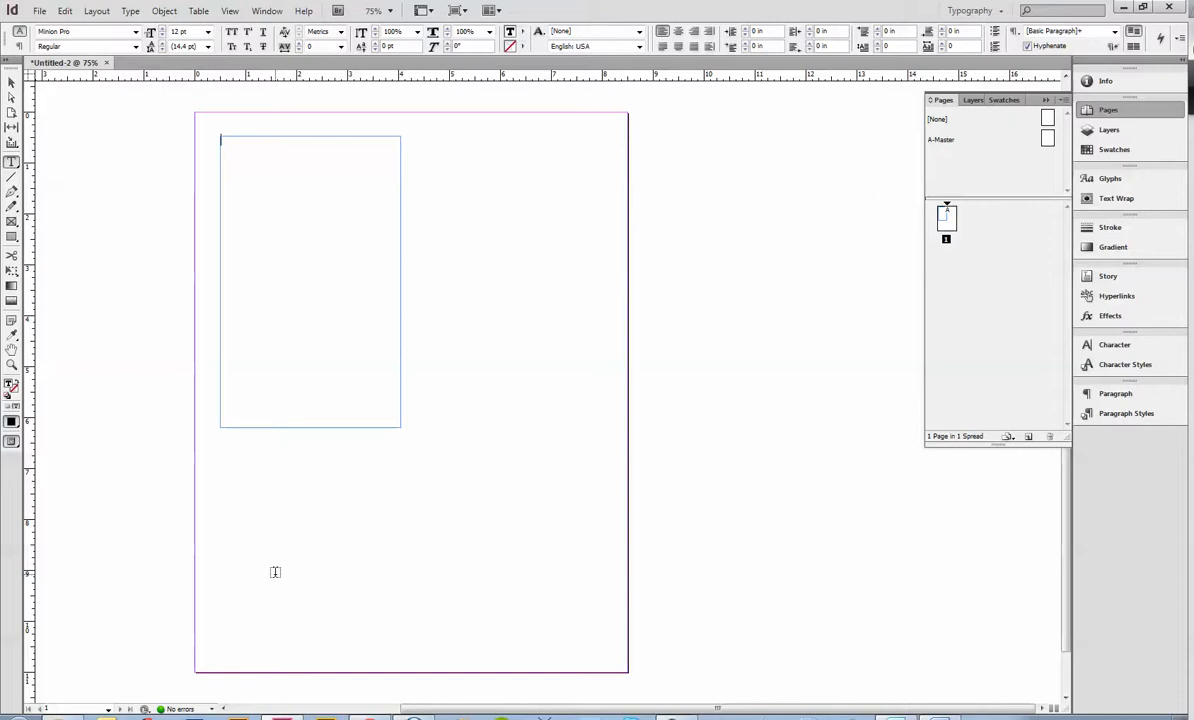
pyautogui.write('bvlkbsdvkjv')
pyautogui.press('BackSpace')
pyautogui.press('BackSpace')
pyautogui.press('BackSpace')
pyautogui.press('BackSpace')
pyautogui.press('BackSpace')
pyautogui.press('BackSpace')
pyautogui.press('BackSpace')
pyautogui.press('BackSpace')
pyautogui.press('BackSpace')
pyautogui.hotkey('ctrl', 'r')
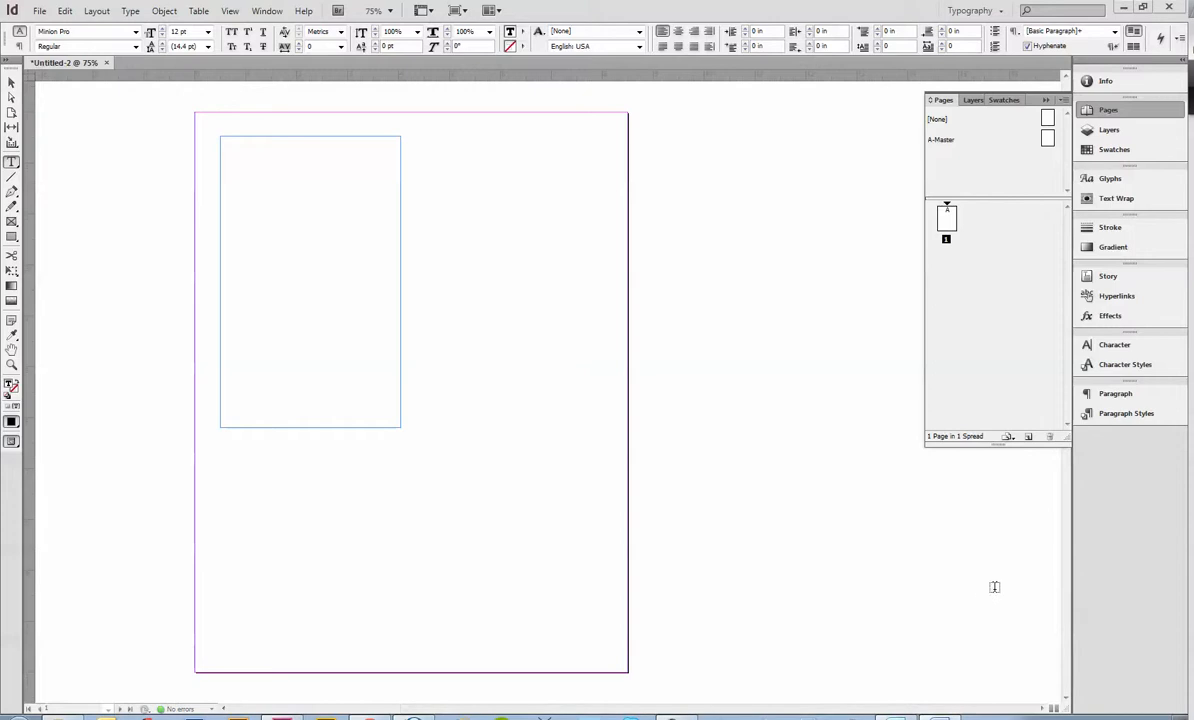
# - Switch to the Word document and copy its first Lorem ipsum paragraph
pyautogui.moveTo(1190, 88); pyautogui.dragTo(862, 33)
pyautogui.tripleClick(795, 308)
pyautogui.hotkey('ctrl', 'c')
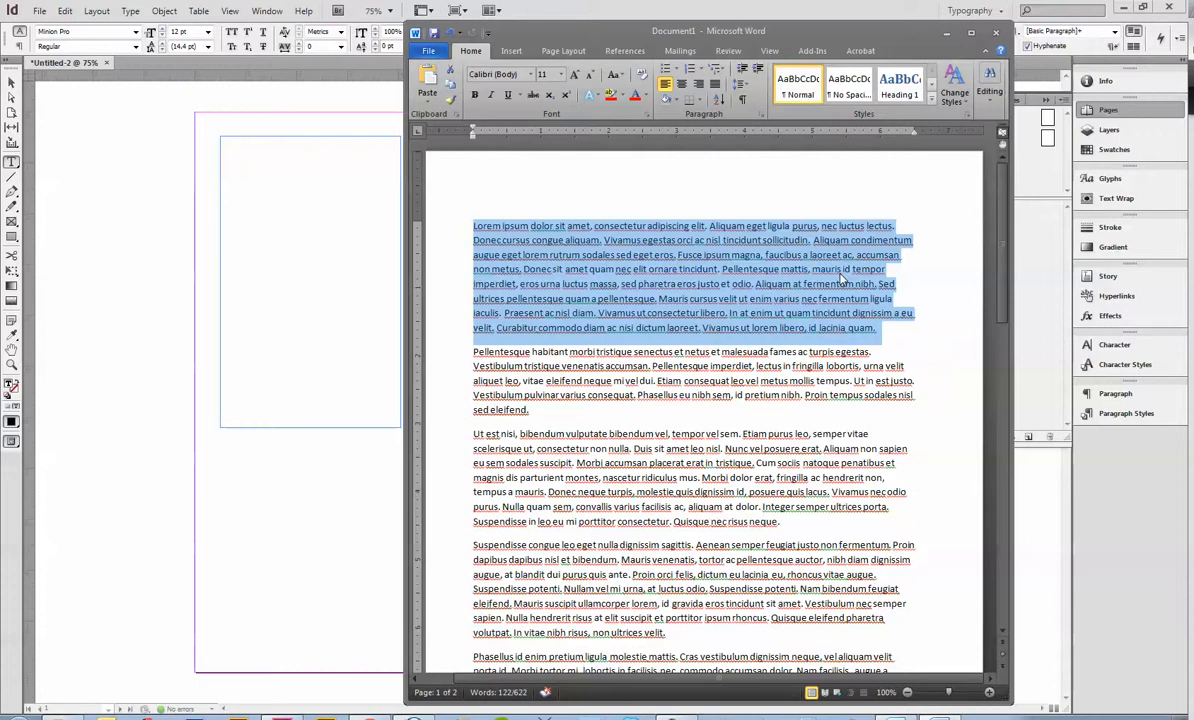
# - Switch to the web browser, generate 5 paragraphs of placeholder text on lipsum.com, and leave the browser
pyautogui.click(371, 716)
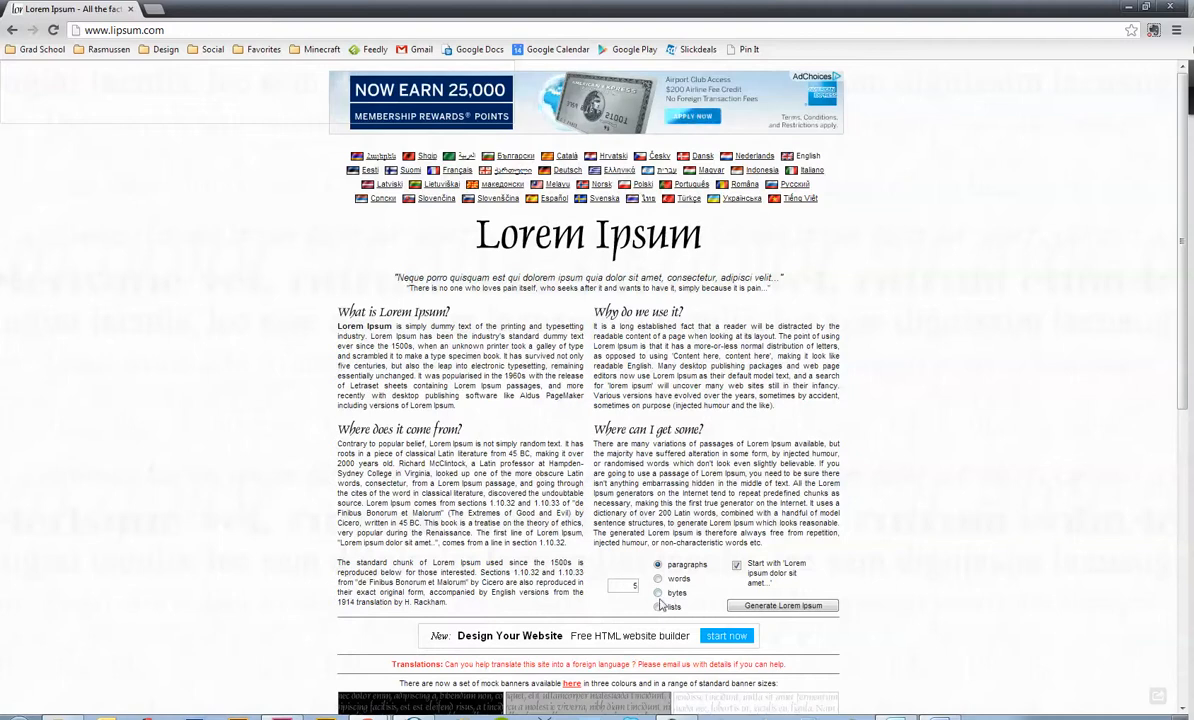
pyautogui.click(784, 608)
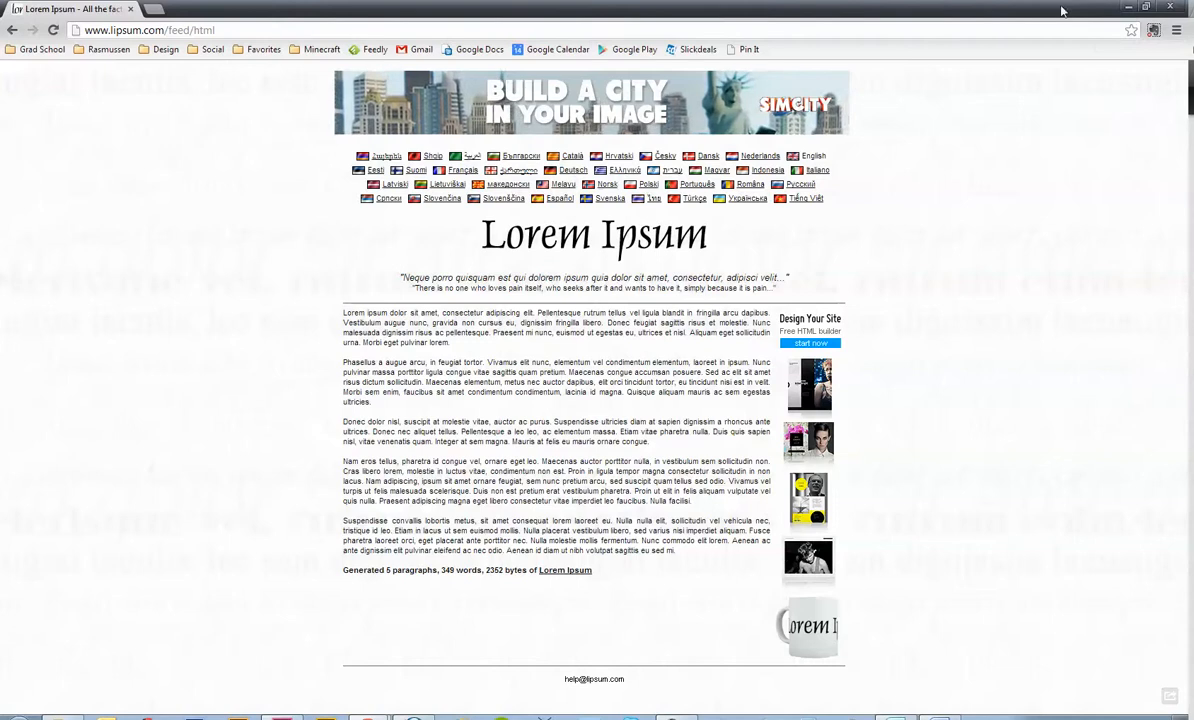
pyautogui.click(1176, 8)
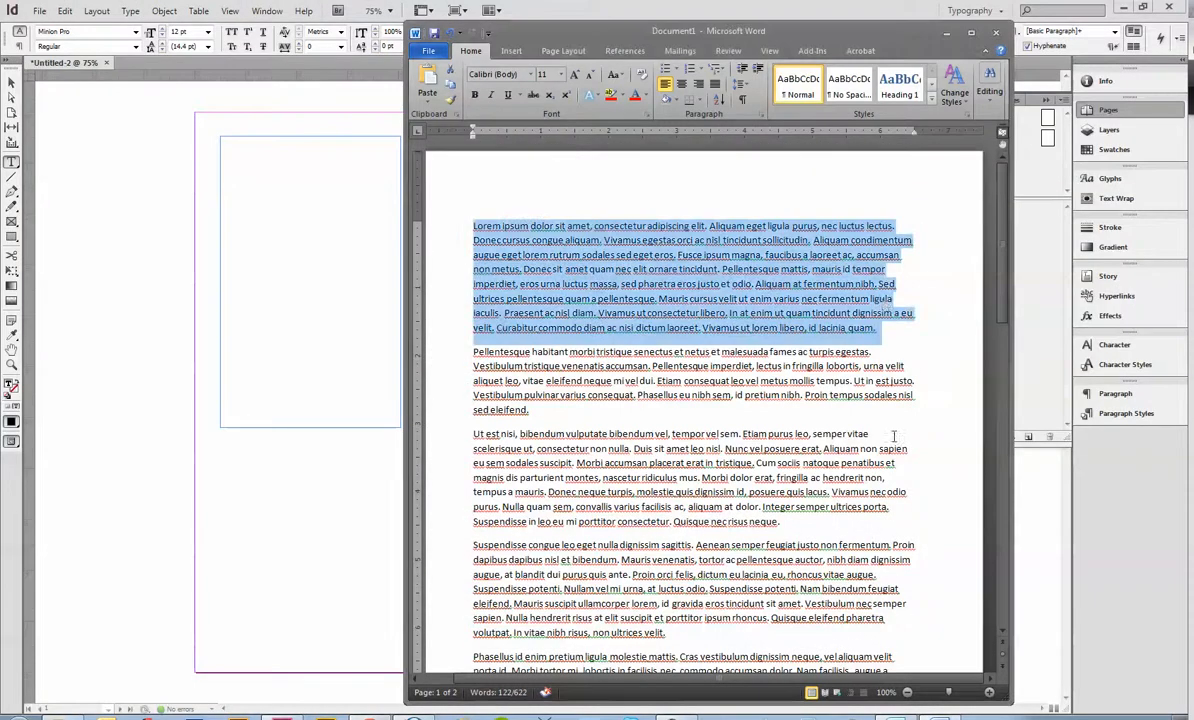
# - Return to InDesign and paste the copied Lorem ipsum paragraph into the empty text frame
pyautogui.click(894, 328)
pyautogui.moveTo(894, 328); pyautogui.dragTo(354, 227)
pyautogui.click(301, 245)
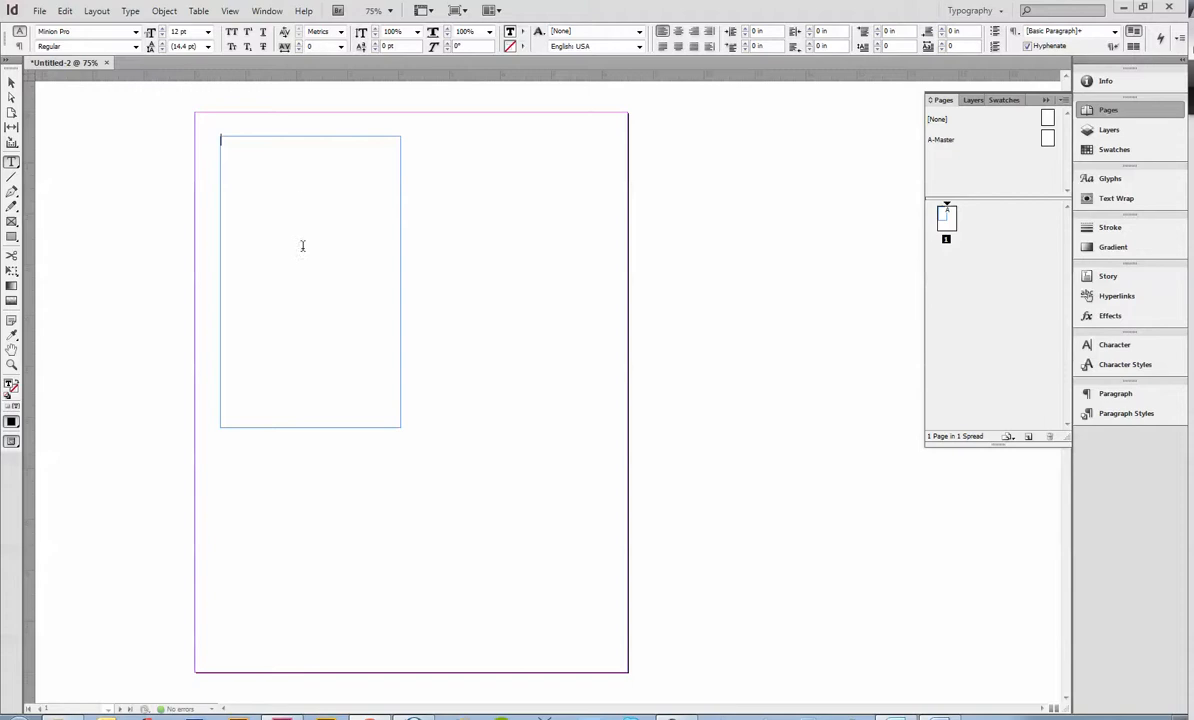
pyautogui.hotkey('ctrl', 'v')
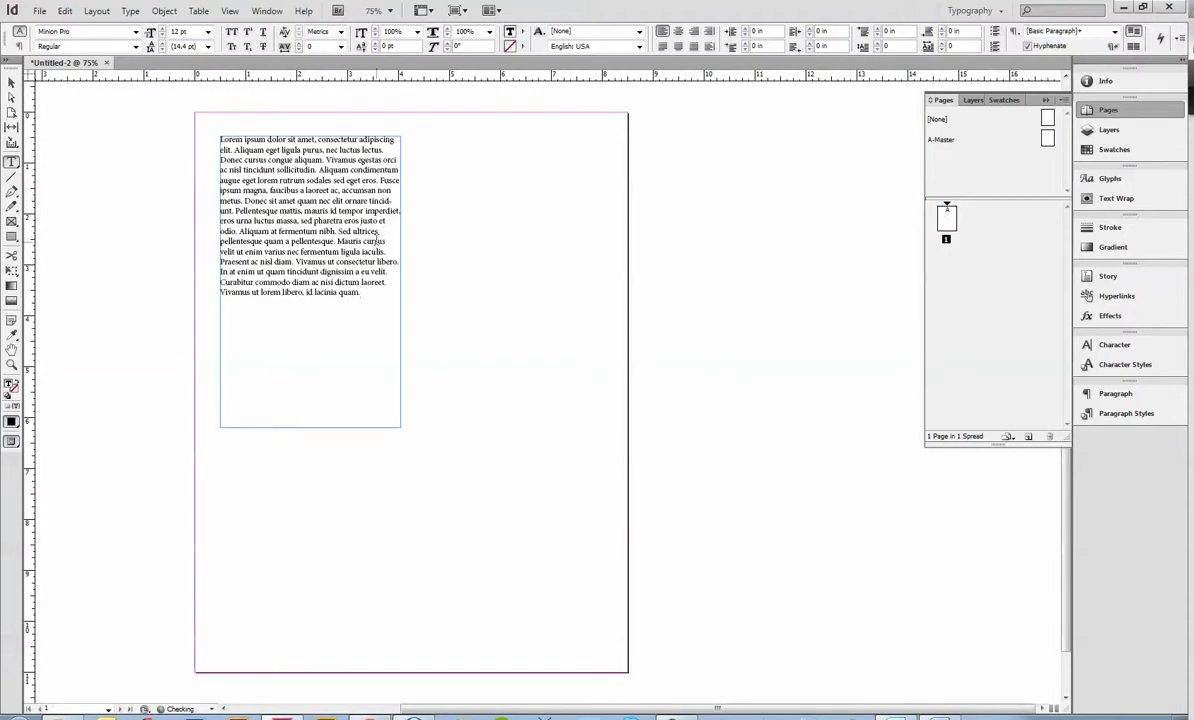
# - Resize the text frame to about 2.59 in wide and 5.32 in high, keeping its upper-left corner in place
pyautogui.click(11, 83)
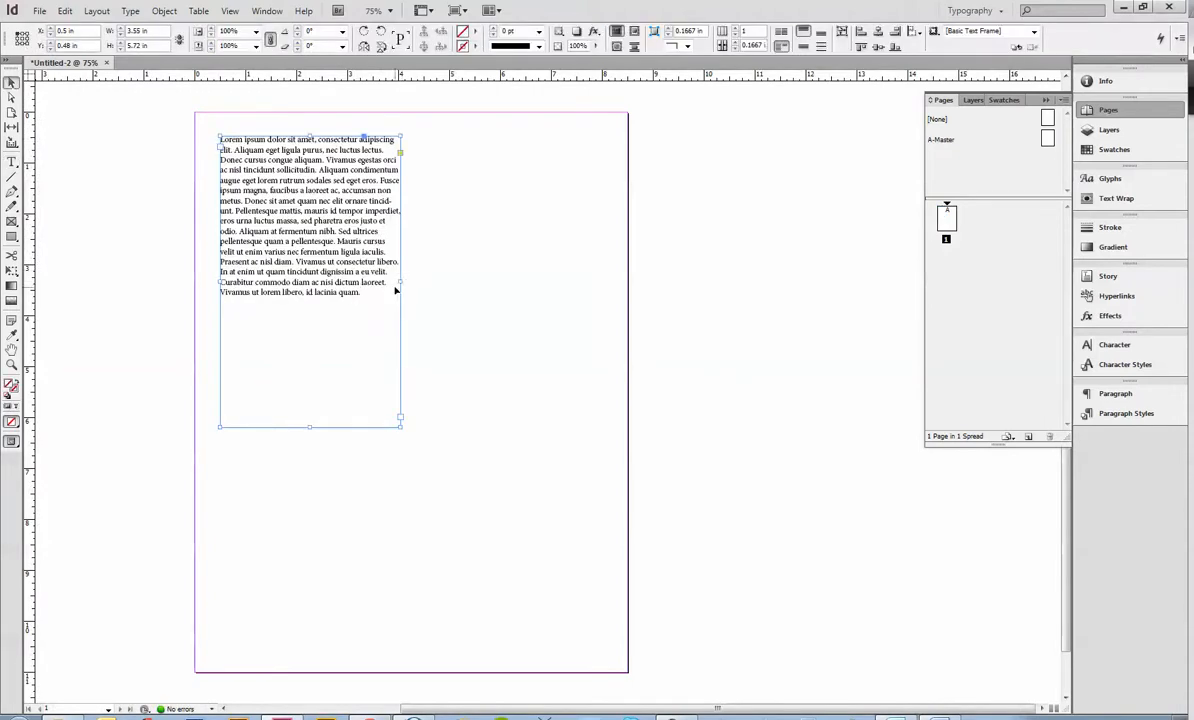
pyautogui.moveTo(400, 281)
pyautogui.mouseDown()
pyautogui.moveTo(469, 291)
pyautogui.moveTo(390, 292)
pyautogui.mouseUp()
pyautogui.moveTo(306, 422); pyautogui.dragTo(330, 333)
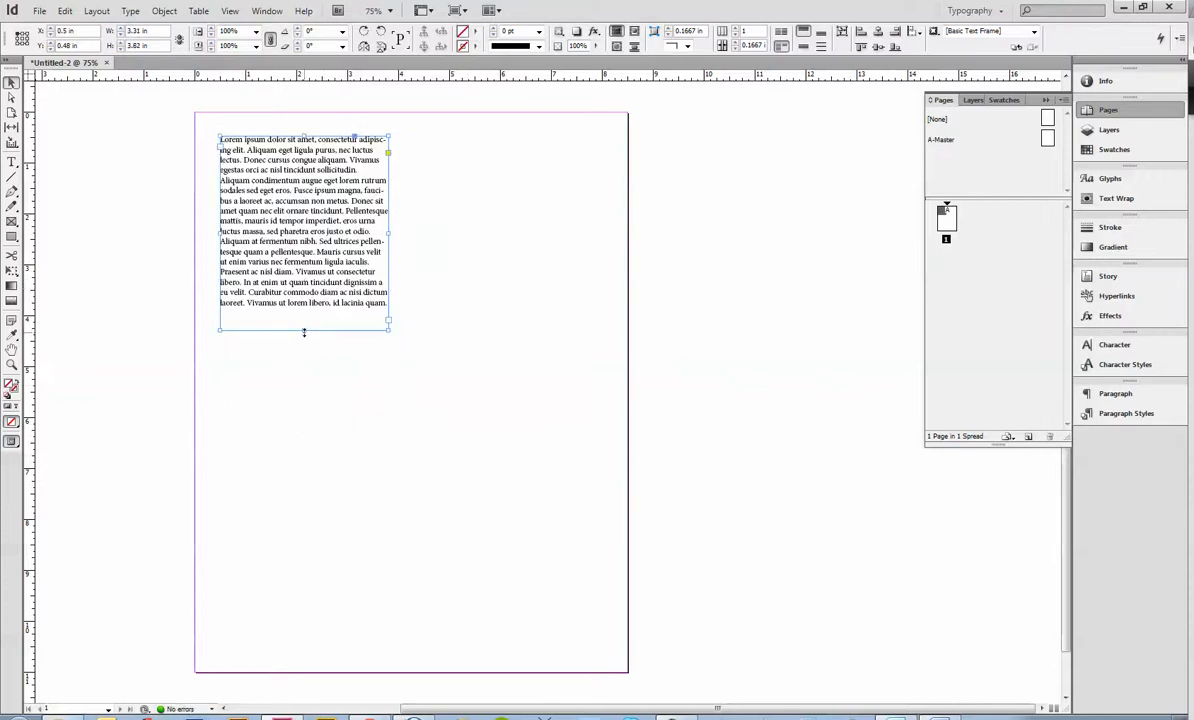
pyautogui.moveTo(304, 329); pyautogui.dragTo(304, 406)
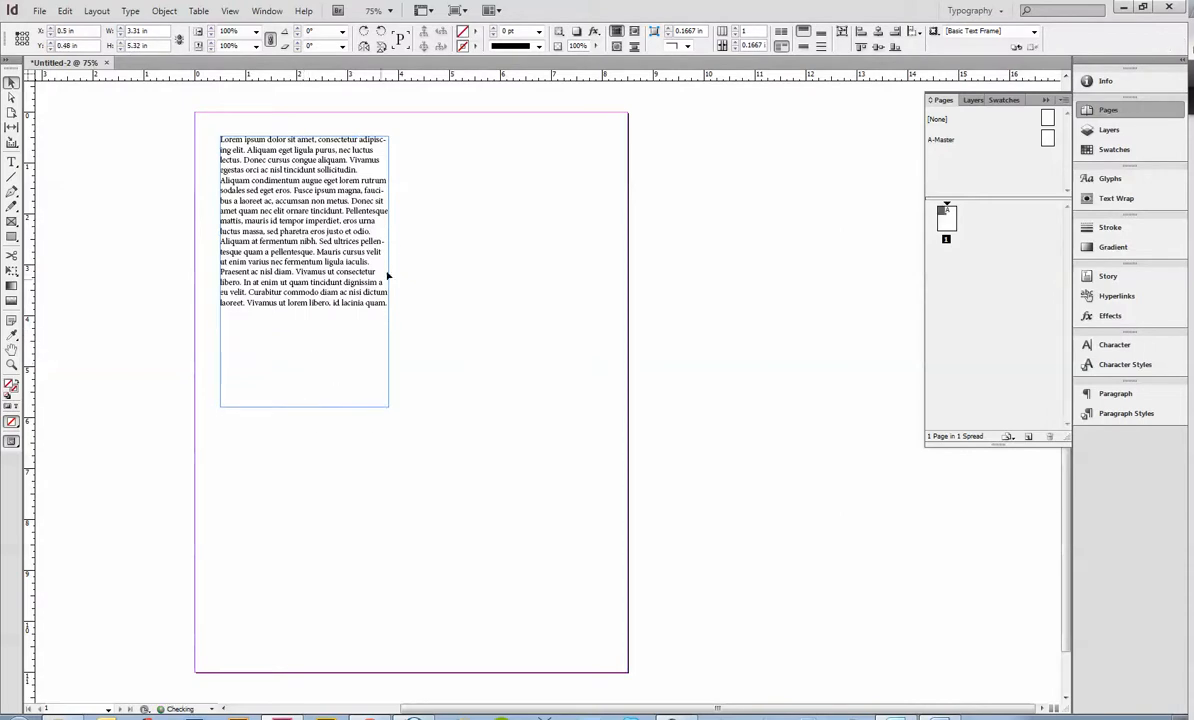
pyautogui.moveTo(390, 270); pyautogui.dragTo(352, 271)
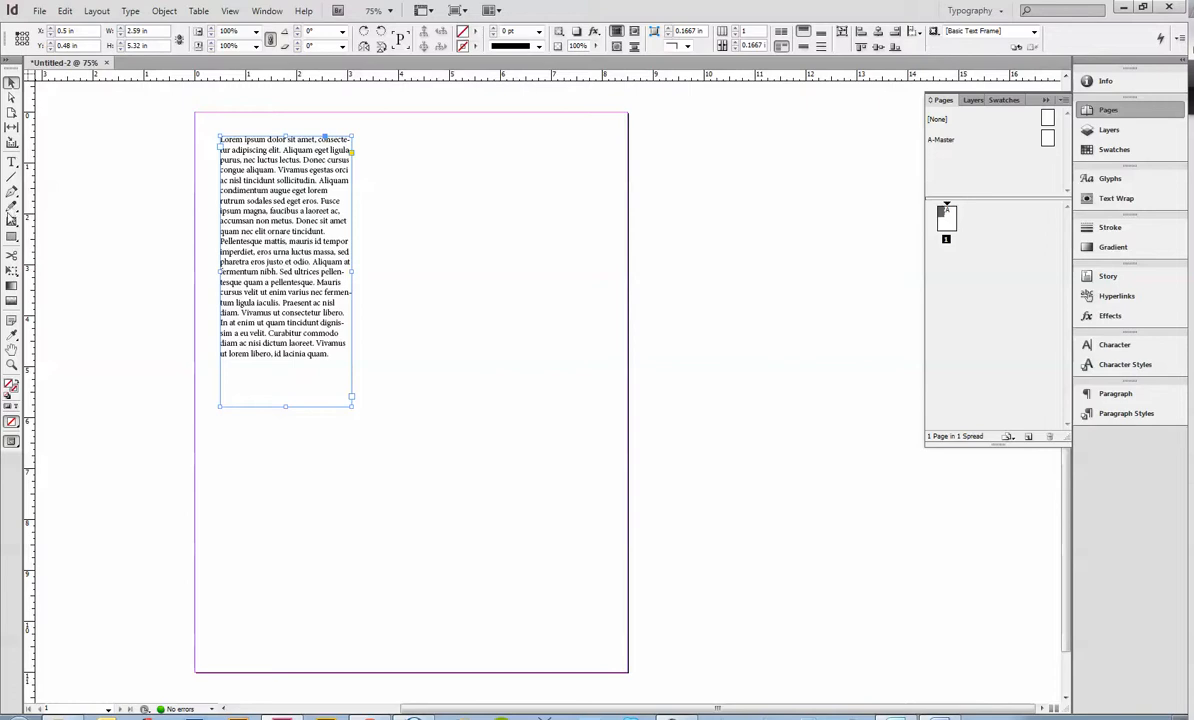
# - Draw a rectangular frame about 3.06 × 5.14 in beside the text column and paste the copied paragraph into it
pyautogui.click(12, 221)
pyautogui.moveTo(398, 146); pyautogui.dragTo(553, 407)
pyautogui.click(12, 163)
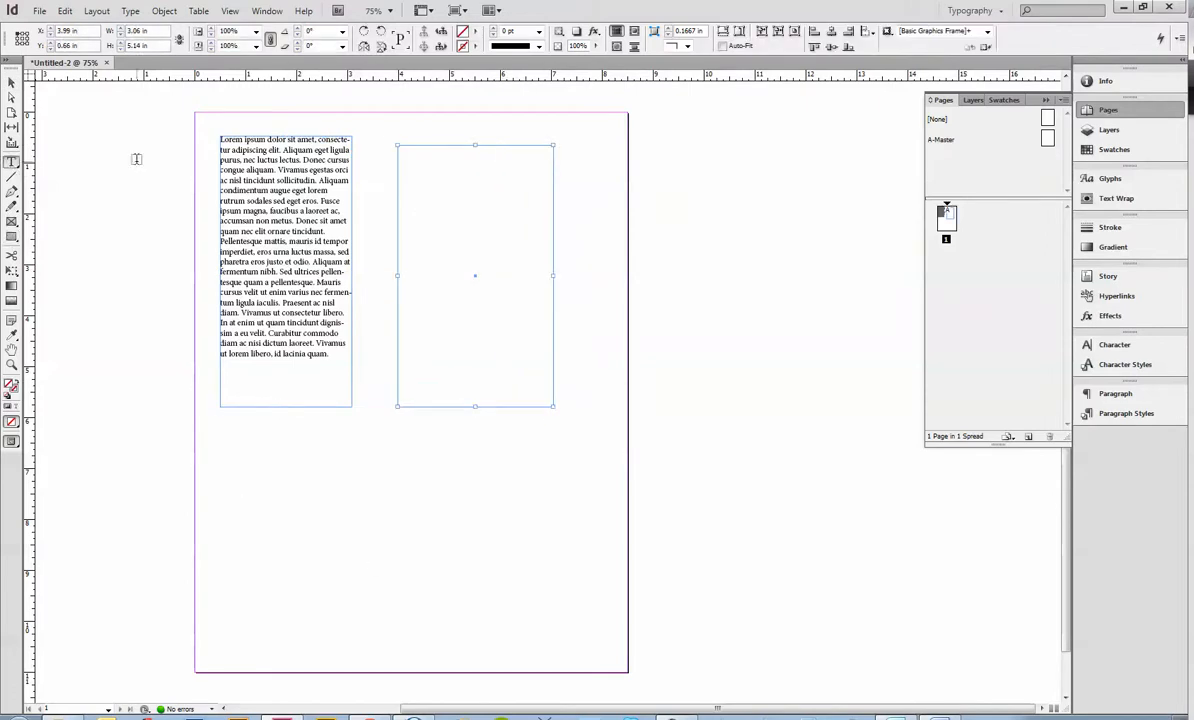
pyautogui.click(410, 149)
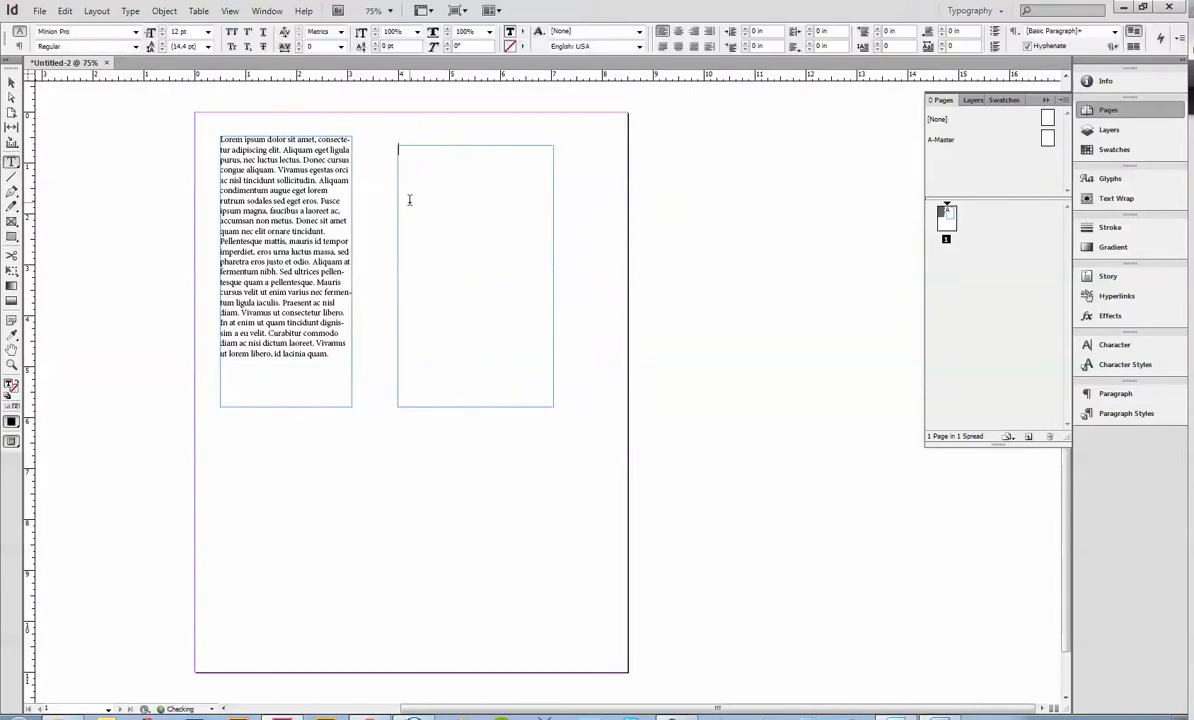
pyautogui.hotkey('ctrl', 'v')
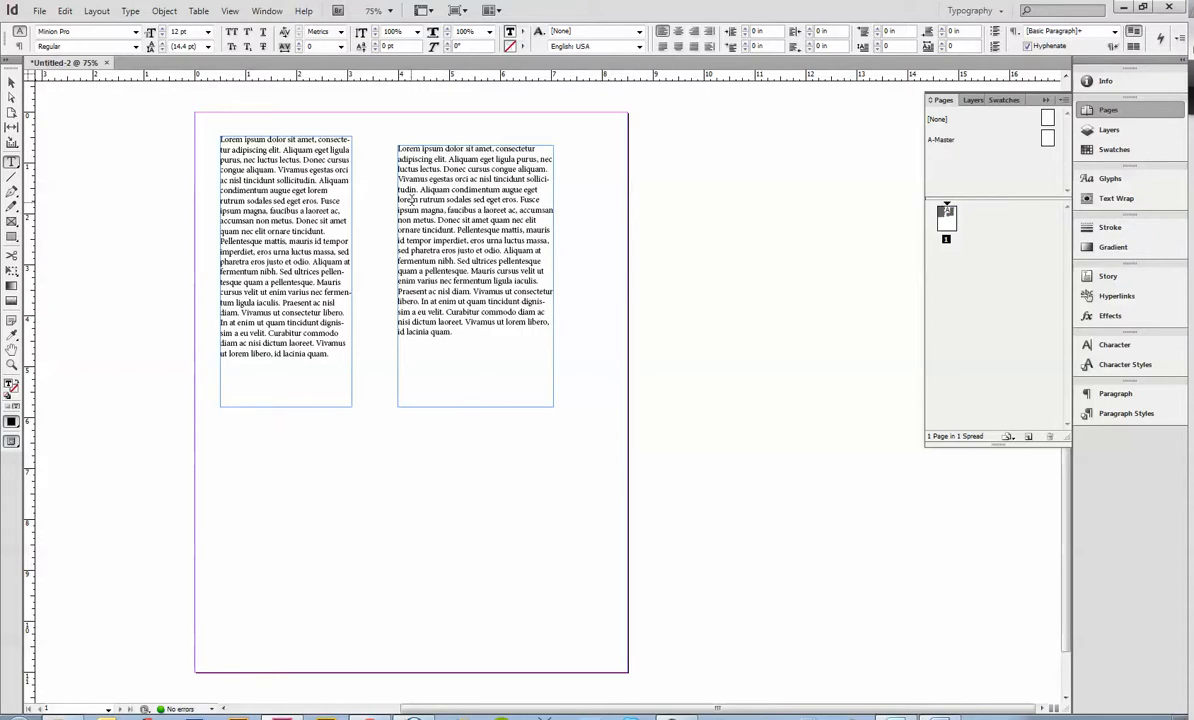
# - Delete the second frame together with its pasted paragraph
pyautogui.click(10, 84)
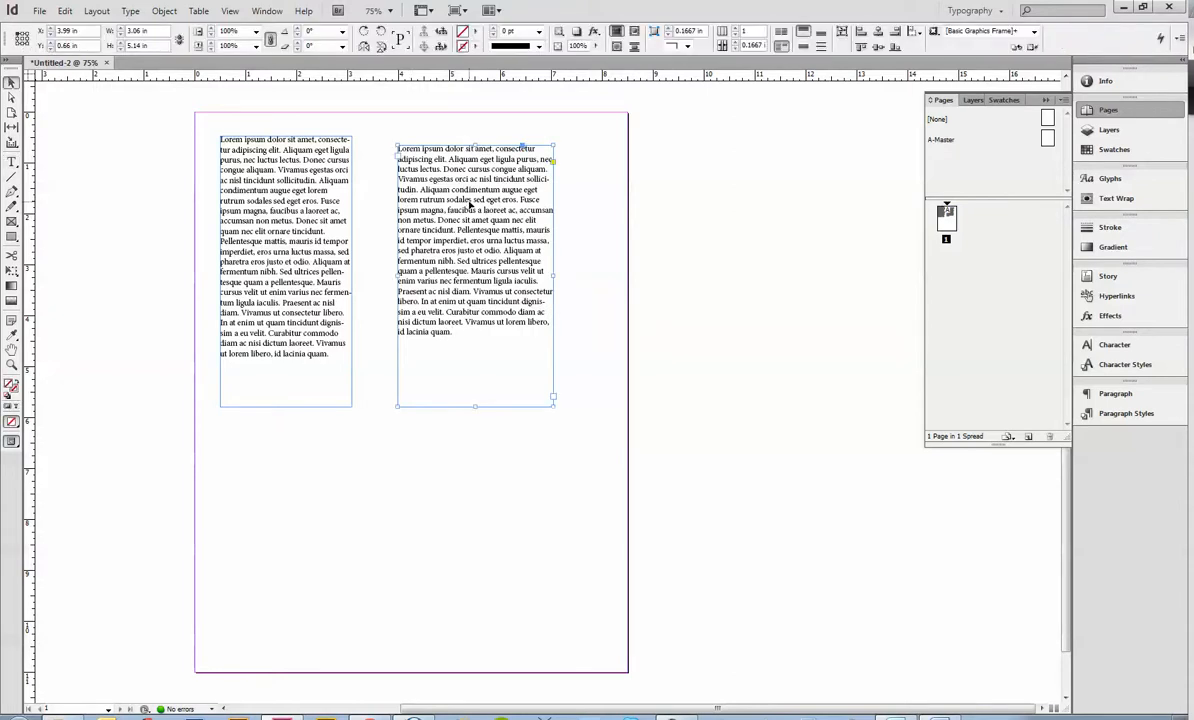
pyautogui.press('Delete')
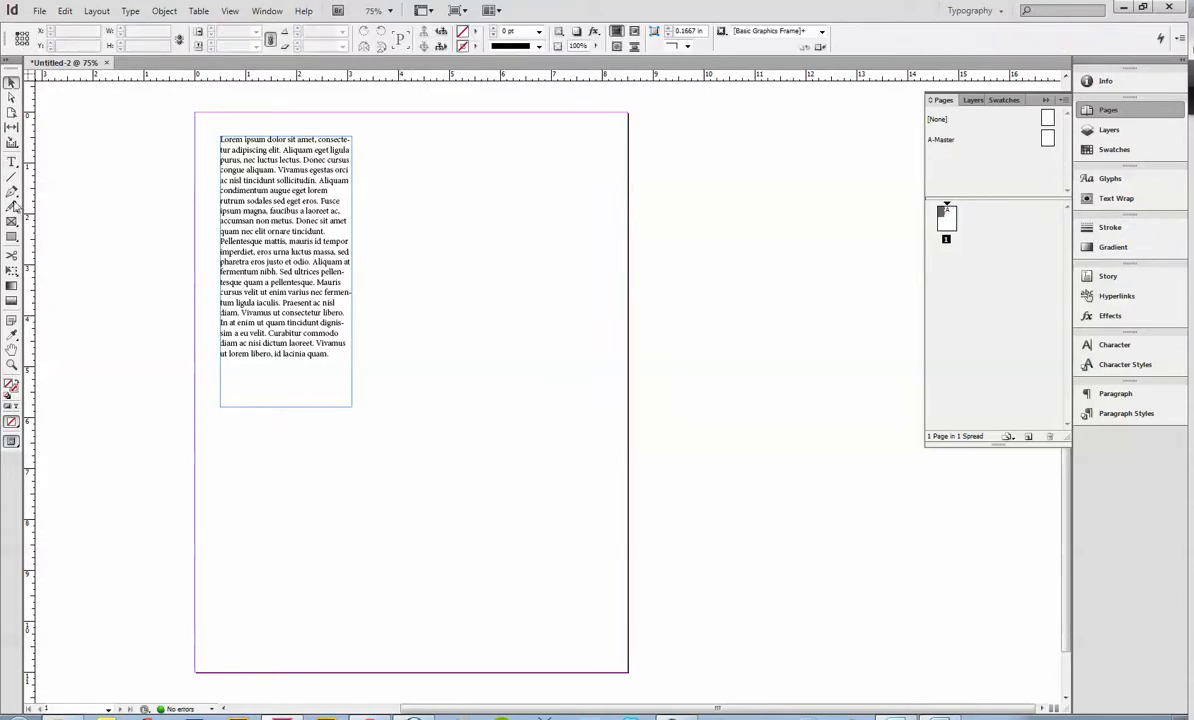
# - Draw a closed, curved freeform shape about 5.45 × 6.32 in beside the text column with the Pen tool
pyautogui.click(11, 190)
pyautogui.moveTo(462, 169); pyautogui.dragTo(511, 169)
pyautogui.click(457, 272)
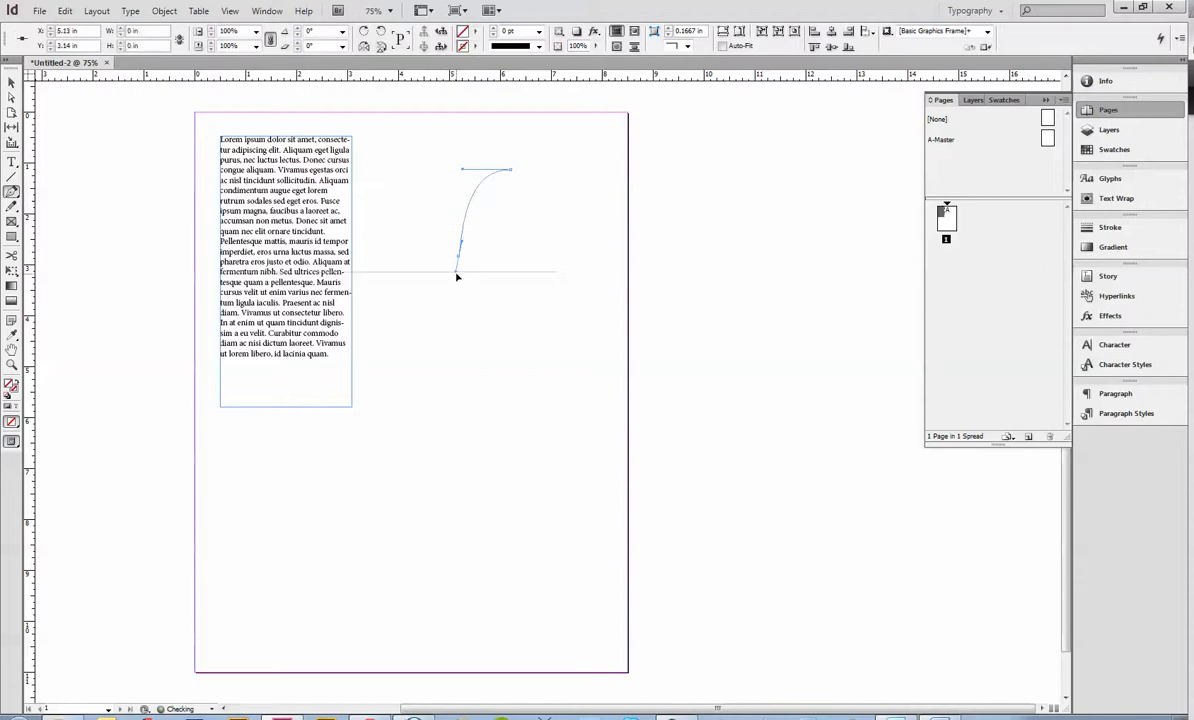
pyautogui.moveTo(388, 372); pyautogui.dragTo(410, 417)
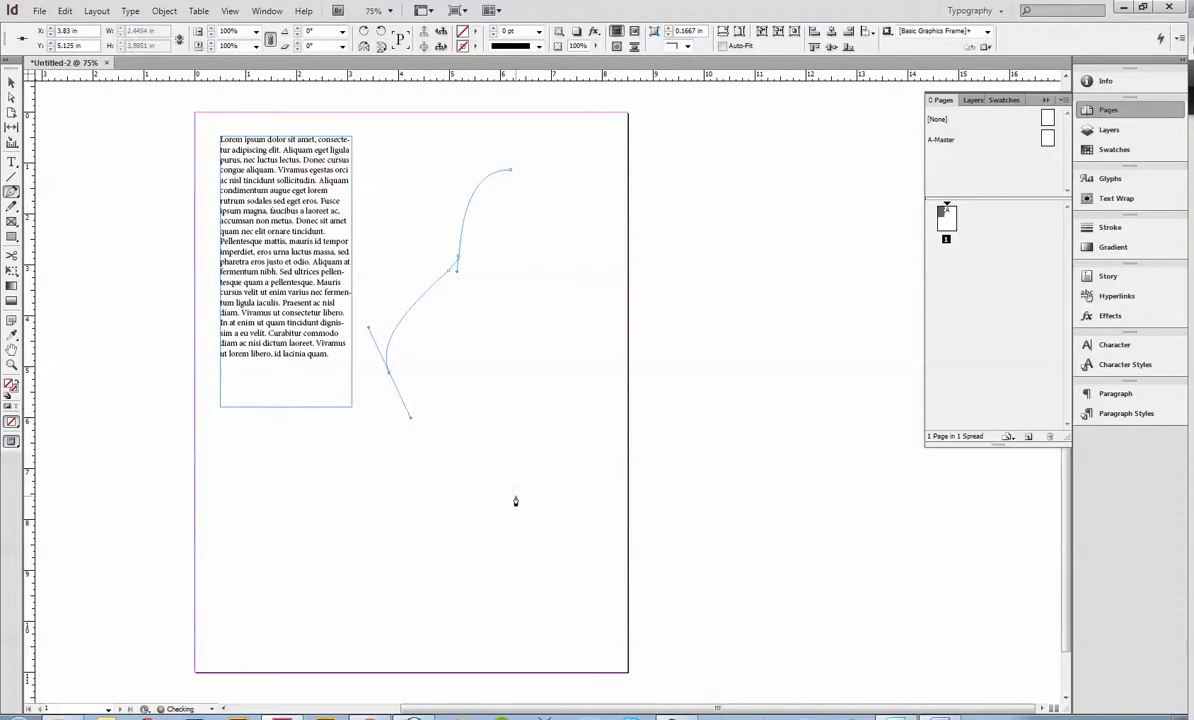
pyautogui.moveTo(495, 399); pyautogui.dragTo(536, 410)
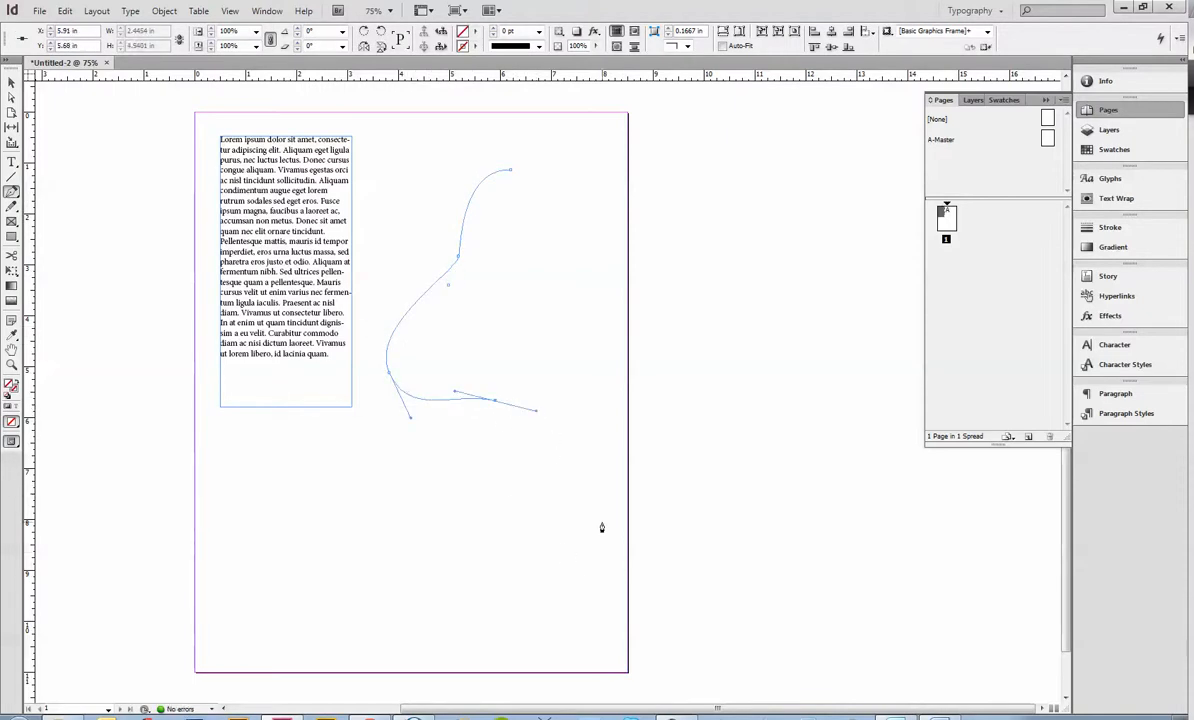
pyautogui.moveTo(645, 487); pyautogui.dragTo(700, 468)
pyautogui.moveTo(617, 272); pyautogui.dragTo(620, 205)
pyautogui.moveTo(511, 175); pyautogui.dragTo(583, 163)
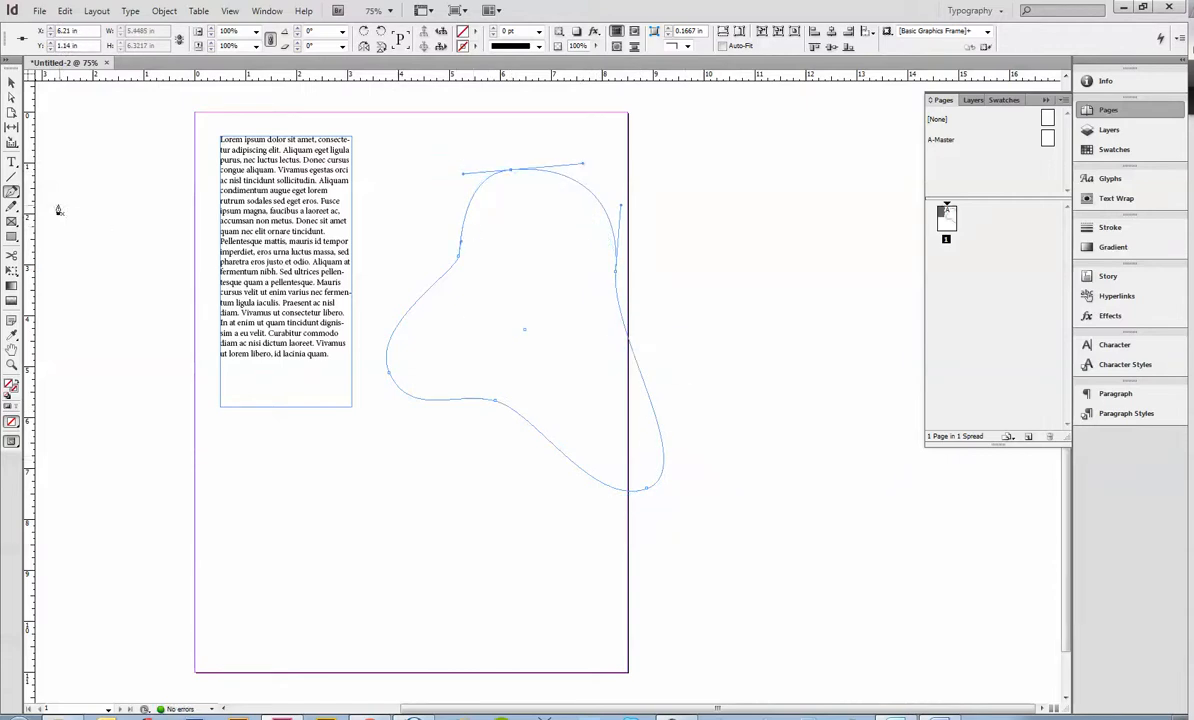
# - Paste the copied Lorem ipsum paragraph inside the freeform shape
pyautogui.click(11, 161)
pyautogui.click(508, 172)
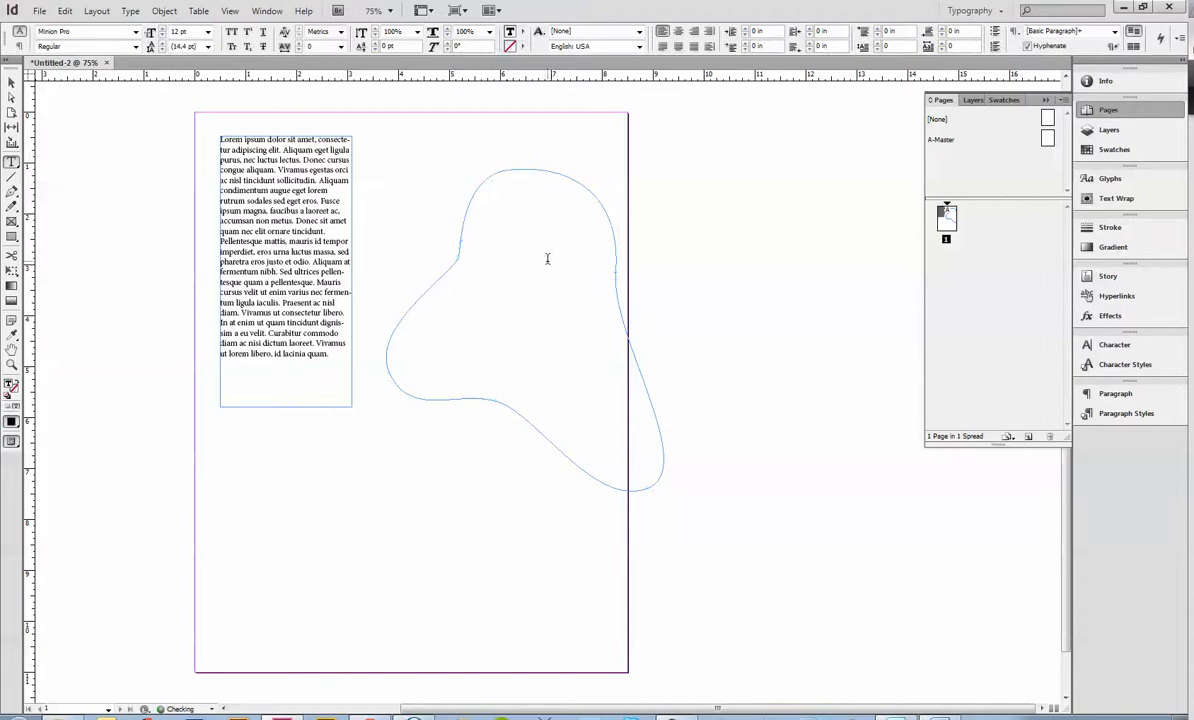
pyautogui.hotkey('ctrl', 'v')
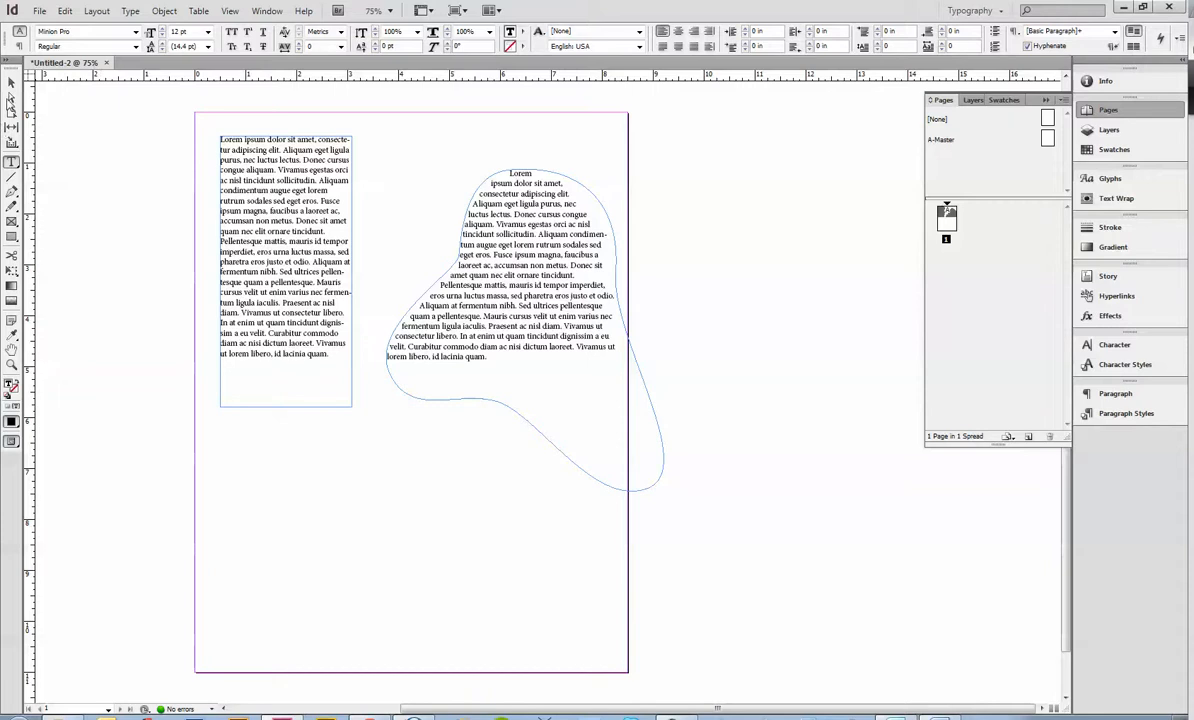
# - Delete the freeform shape together with its text
pyautogui.click(11, 82)
pyautogui.click(590, 285)
pyautogui.press('Delete')
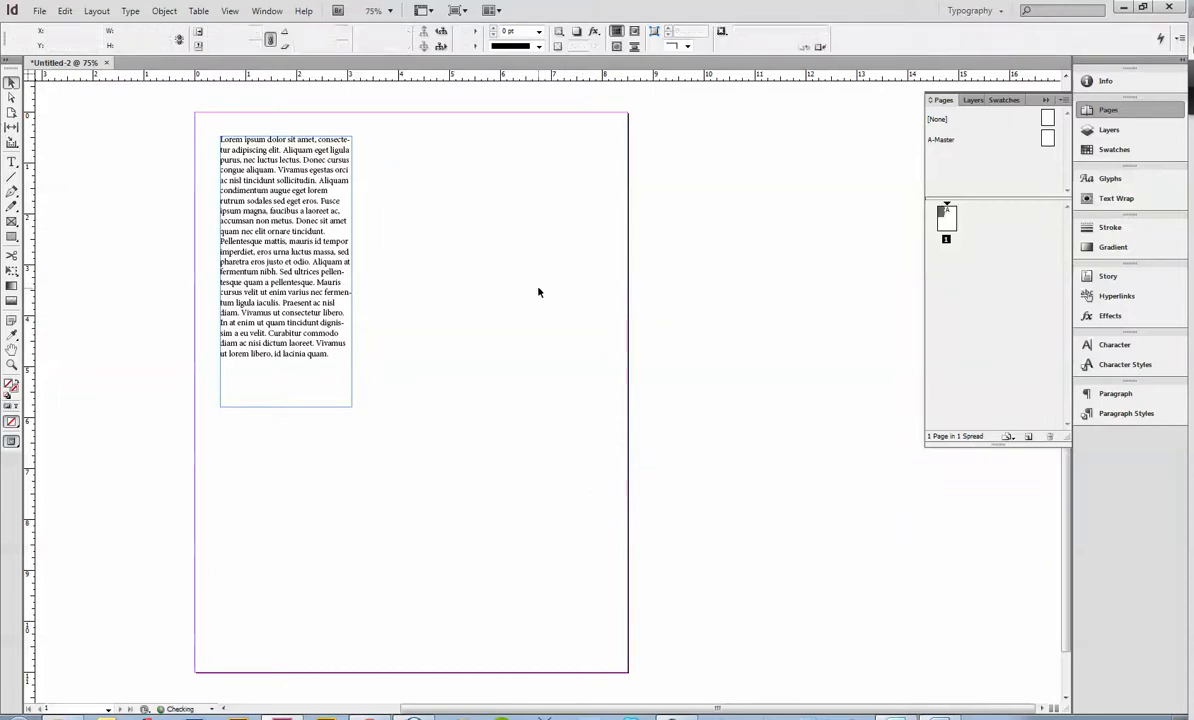
# - Draw a circle about 4.1 in across with the Ellipse tool beside the text column and paste the copied paragraph into it
pyautogui.moveTo(12, 241); pyautogui.dragTo(55, 243)
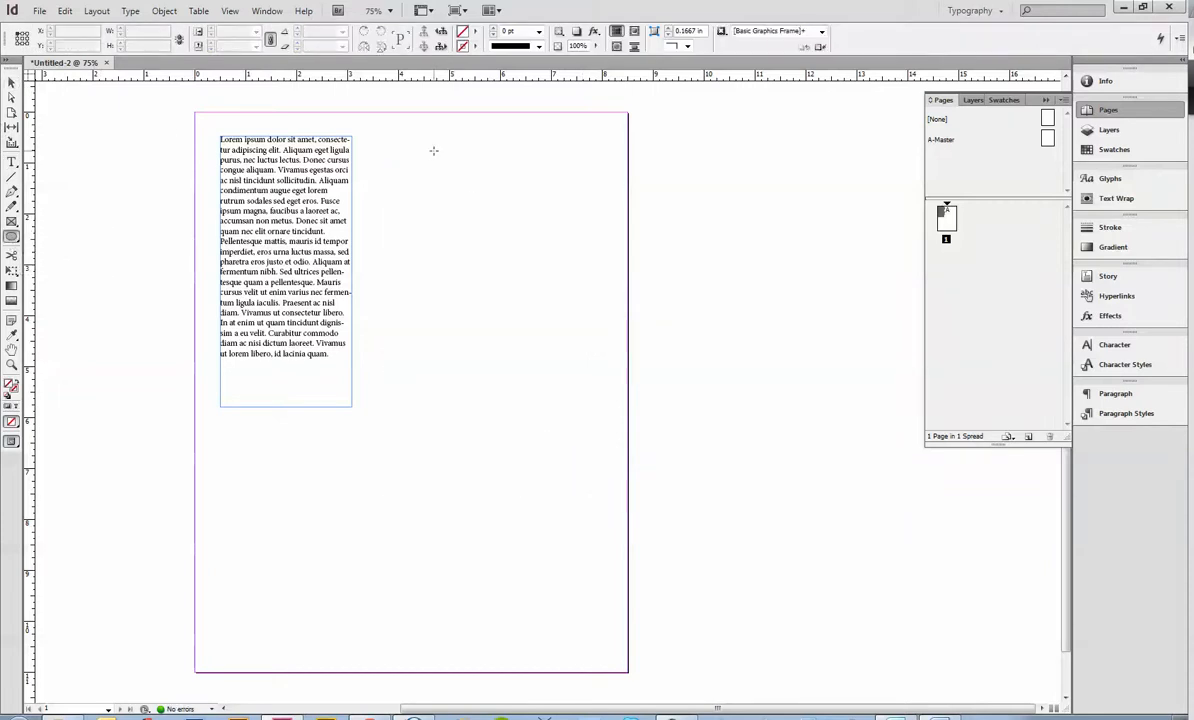
pyautogui.moveTo(432, 152); pyautogui.dragTo(644, 360)
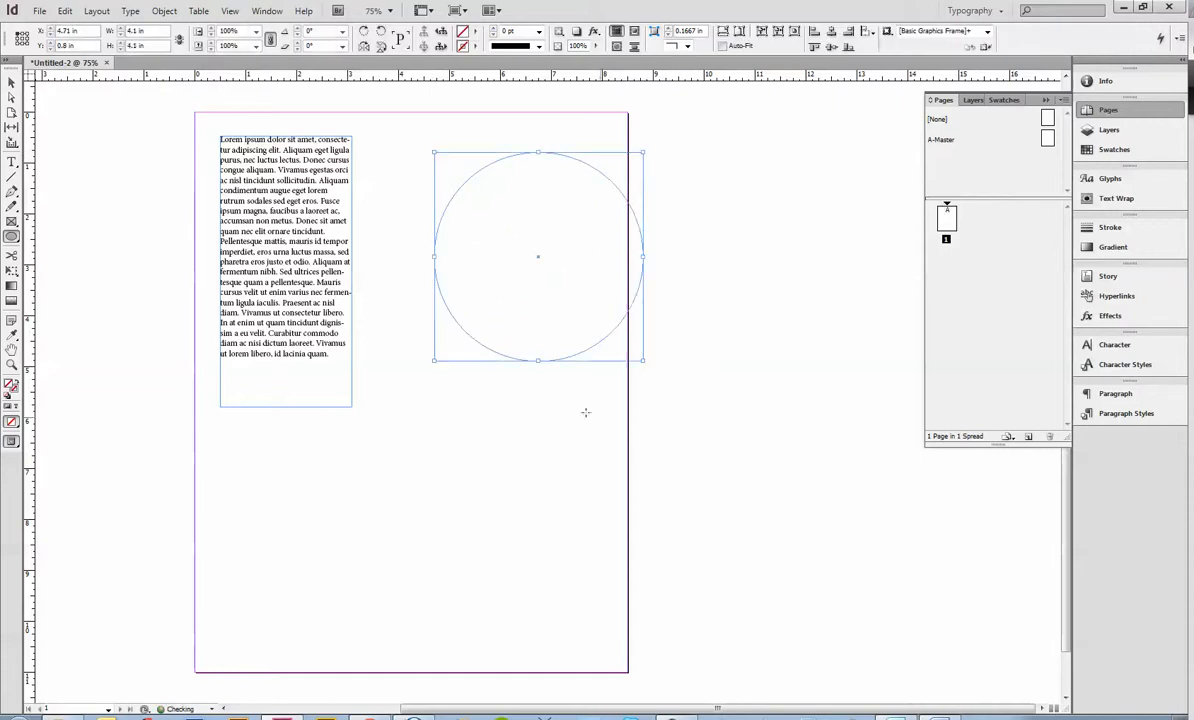
pyautogui.click(12, 162)
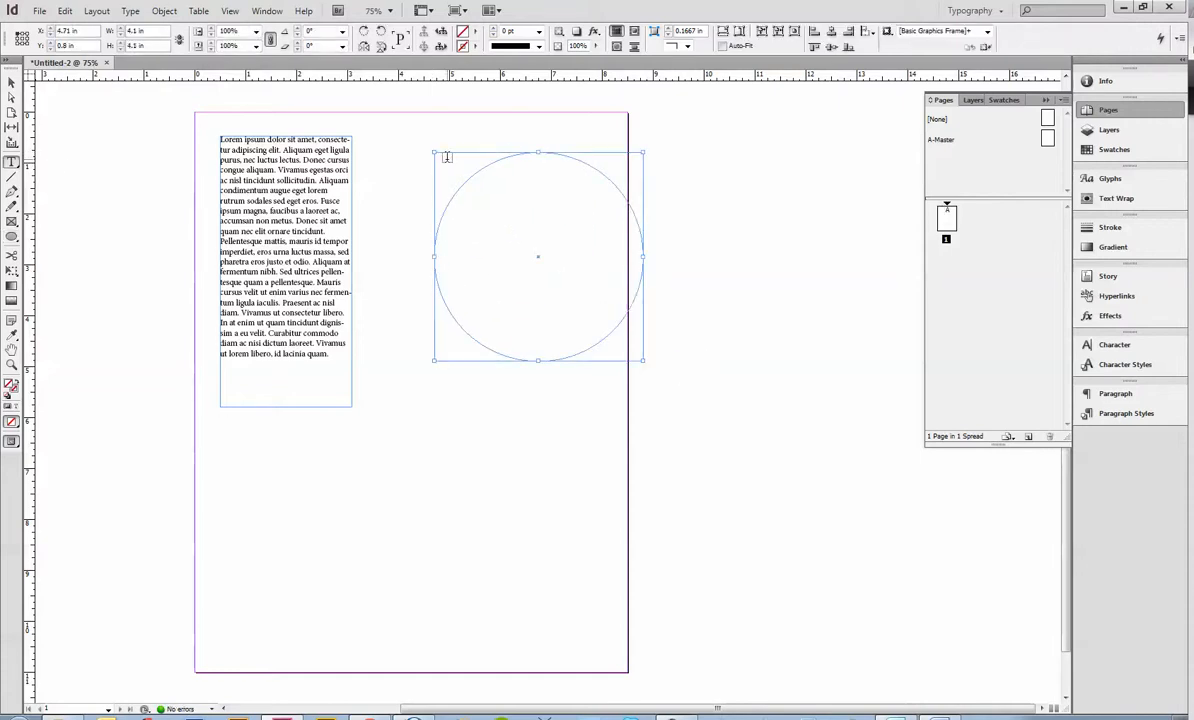
pyautogui.click(560, 242)
pyautogui.hotkey('ctrl', 'v')
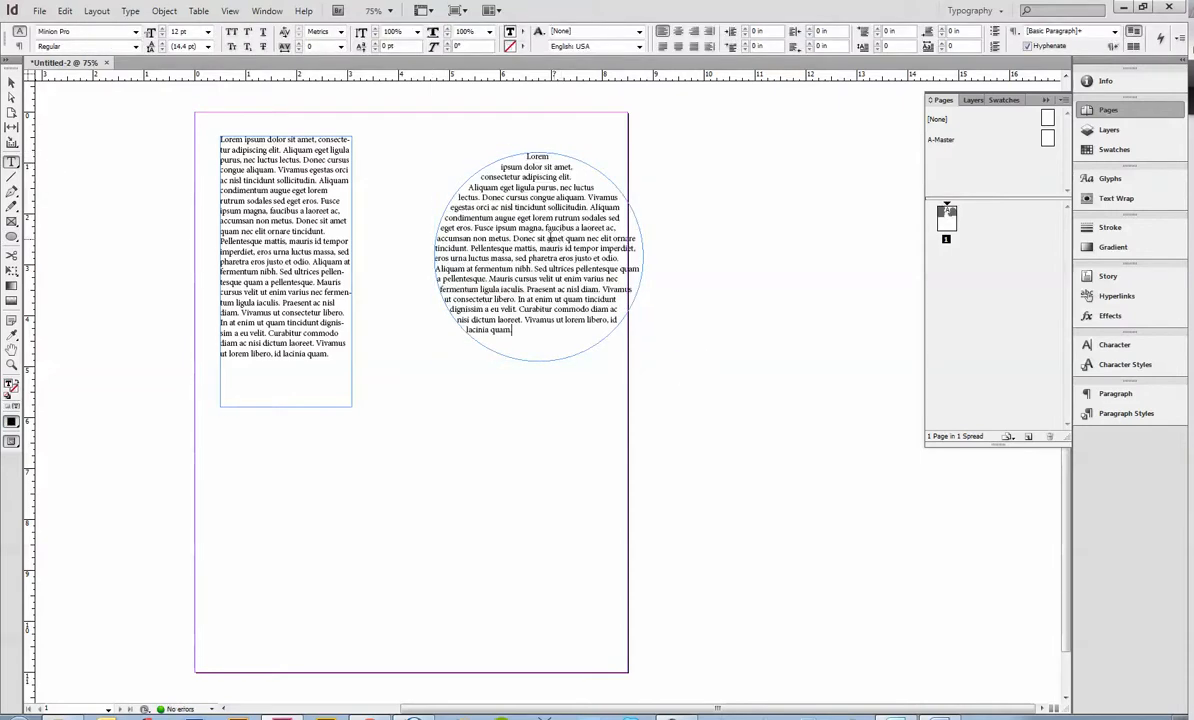
# - Delete the circular frame together with its pasted paragraph
pyautogui.press('Escape')
pyautogui.click(567, 233)
pyautogui.press('Delete')
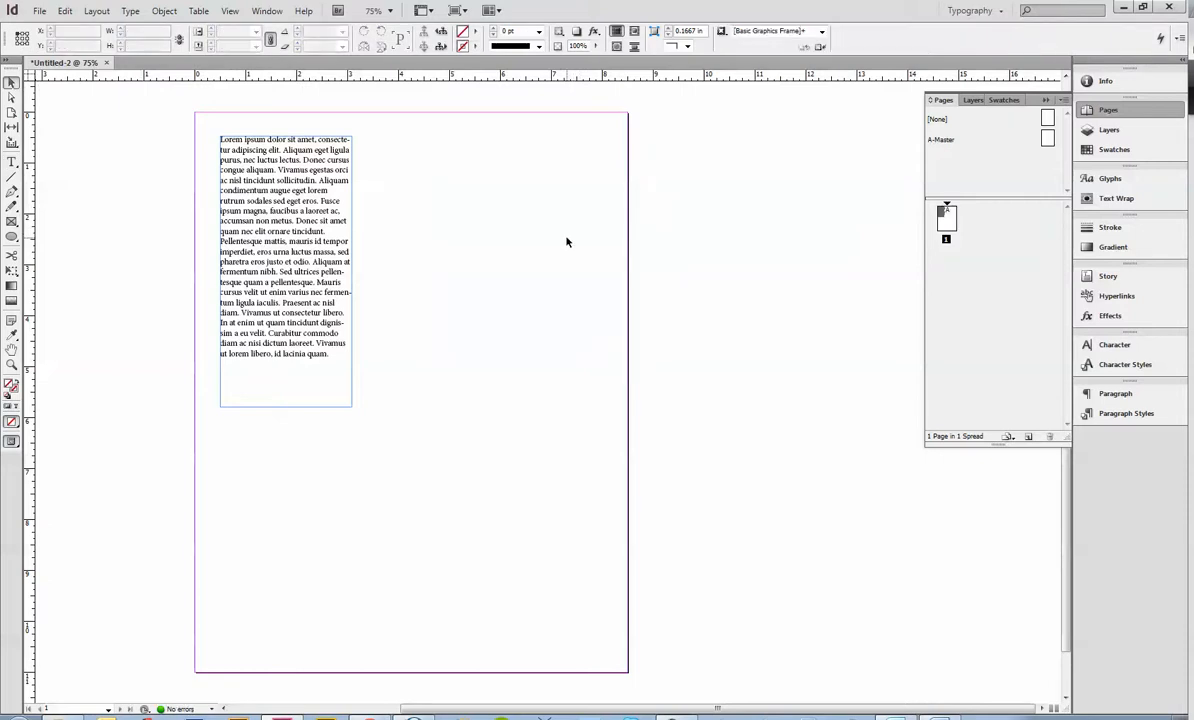
# - Widen the remaining text frame to about 5 in, keeping its left edge in place
pyautogui.click(345, 272)
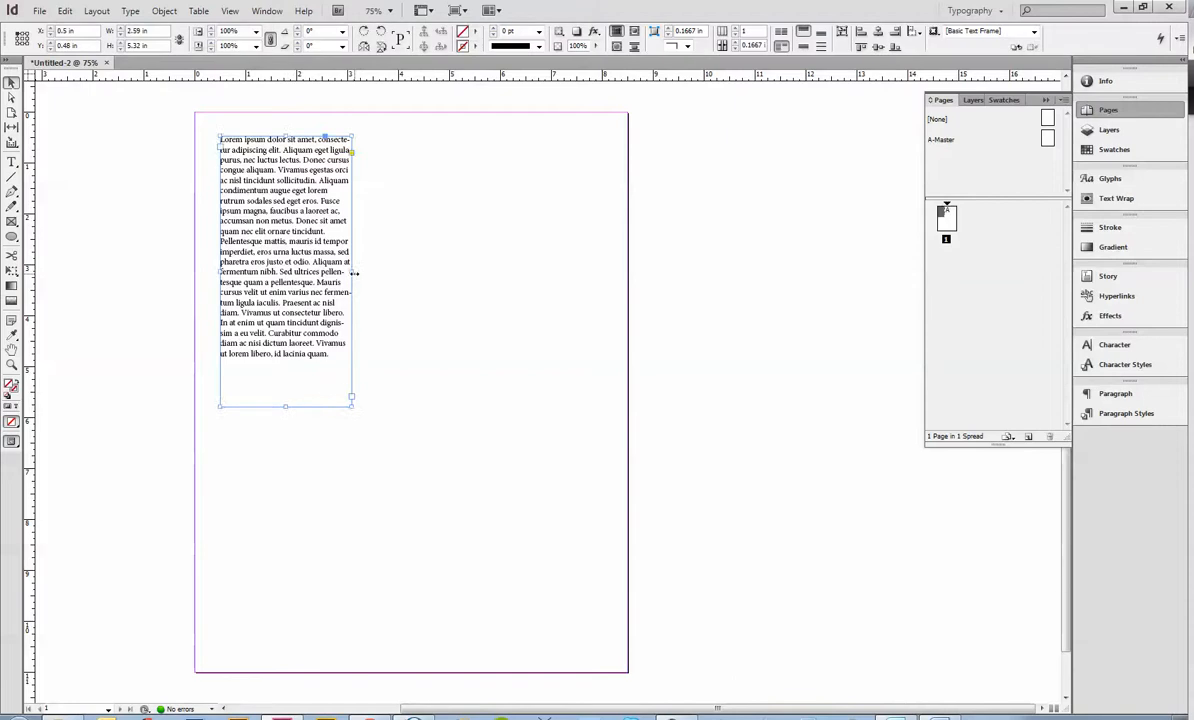
pyautogui.moveTo(352, 272); pyautogui.dragTo(475, 271)
# - Switch to the Word document and copy all of its Lorem ipsum text
pyautogui.click(895, 716)
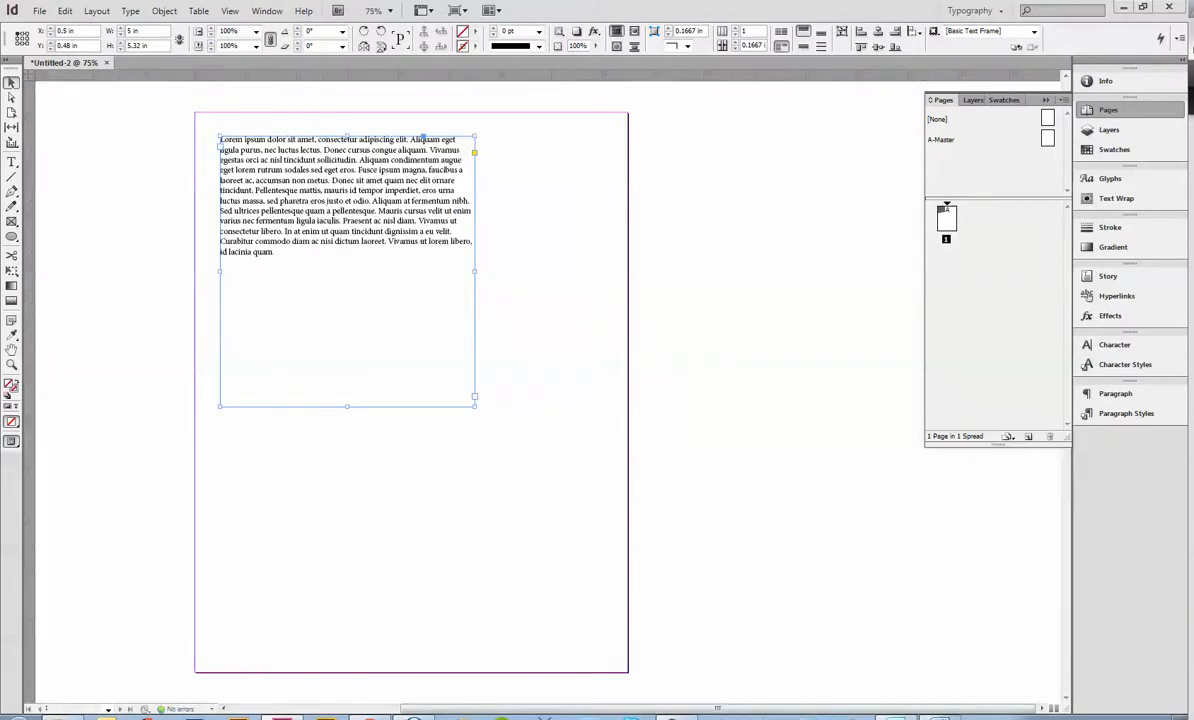
pyautogui.click(665, 330)
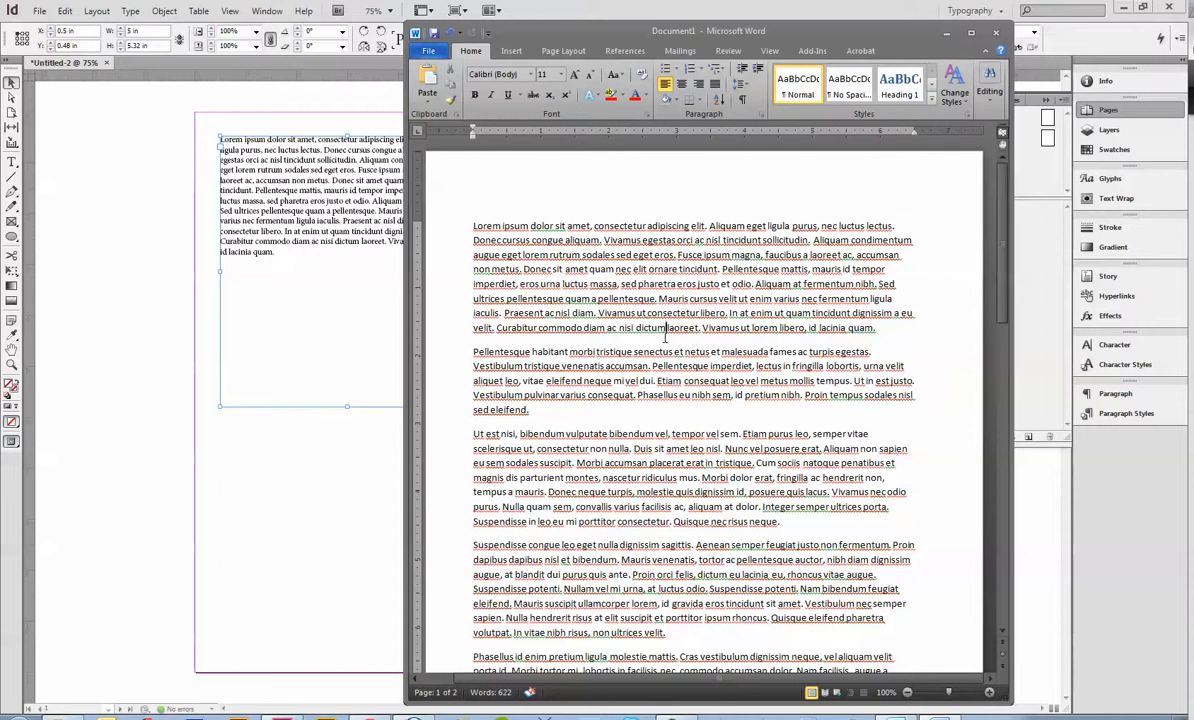
pyautogui.hotkey('ctrl', 'a')
pyautogui.hotkey('ctrl', 'c')
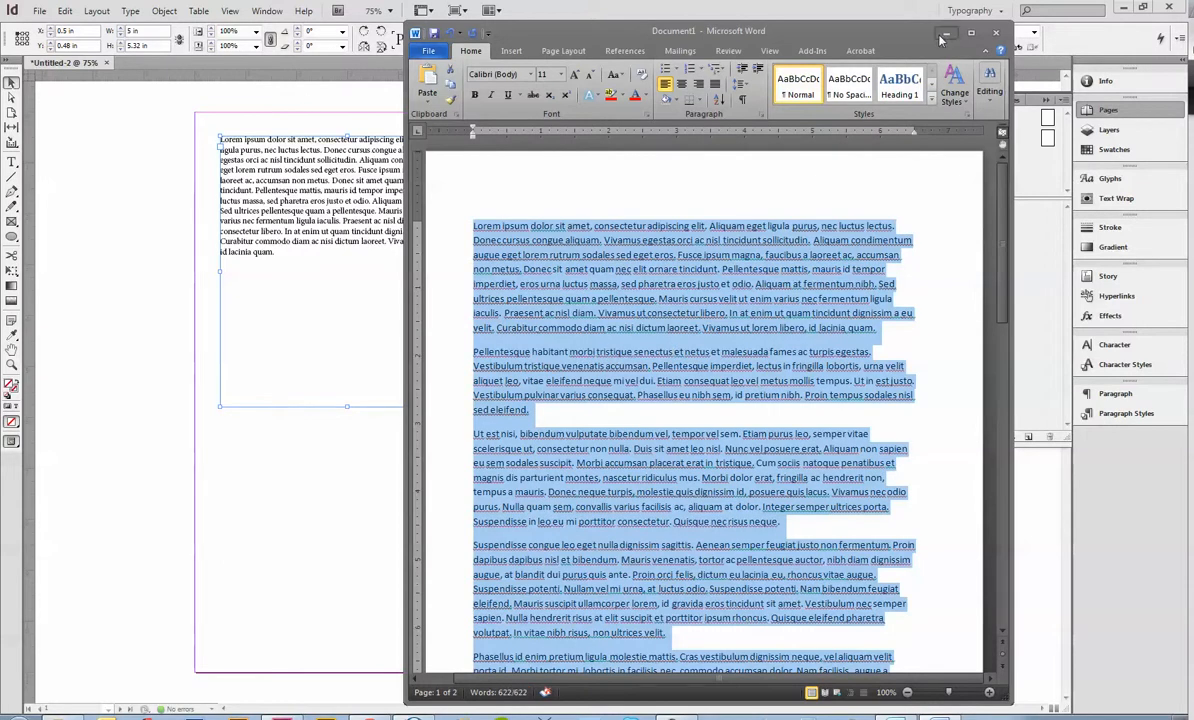
# - Return to InDesign and replace the paragraph in the text frame with the full copied text
pyautogui.click(311, 217)
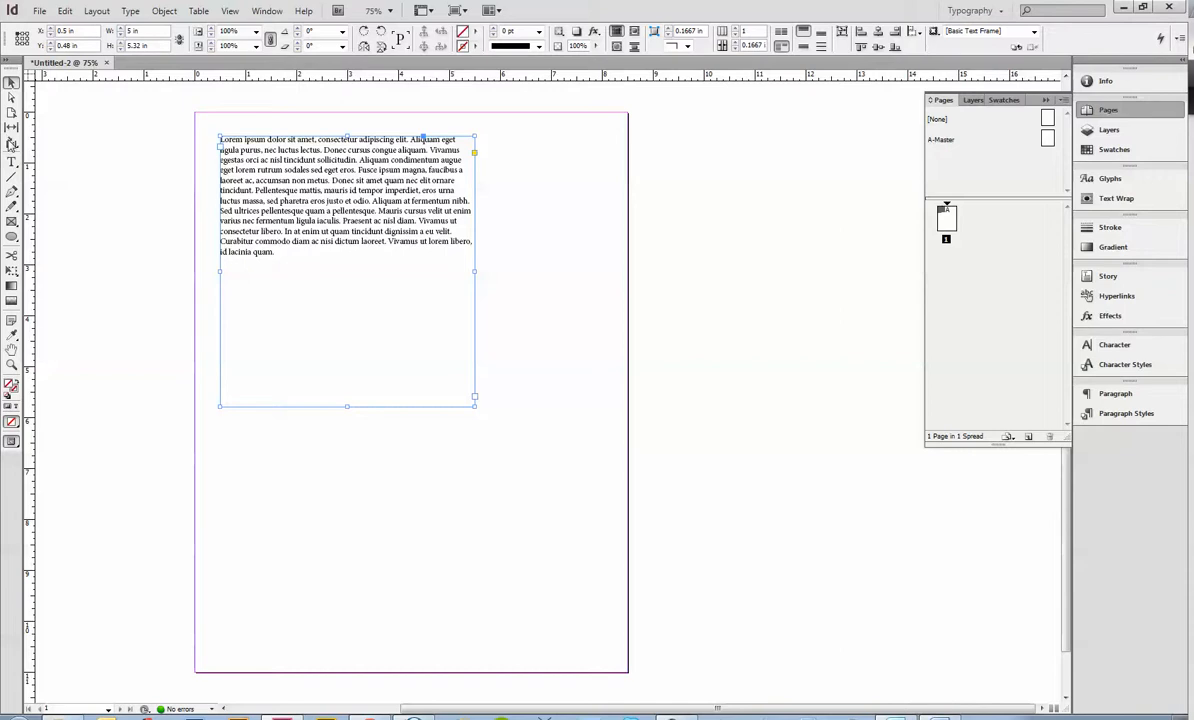
pyautogui.click(12, 161)
pyautogui.hotkey('ctrl', 'a')
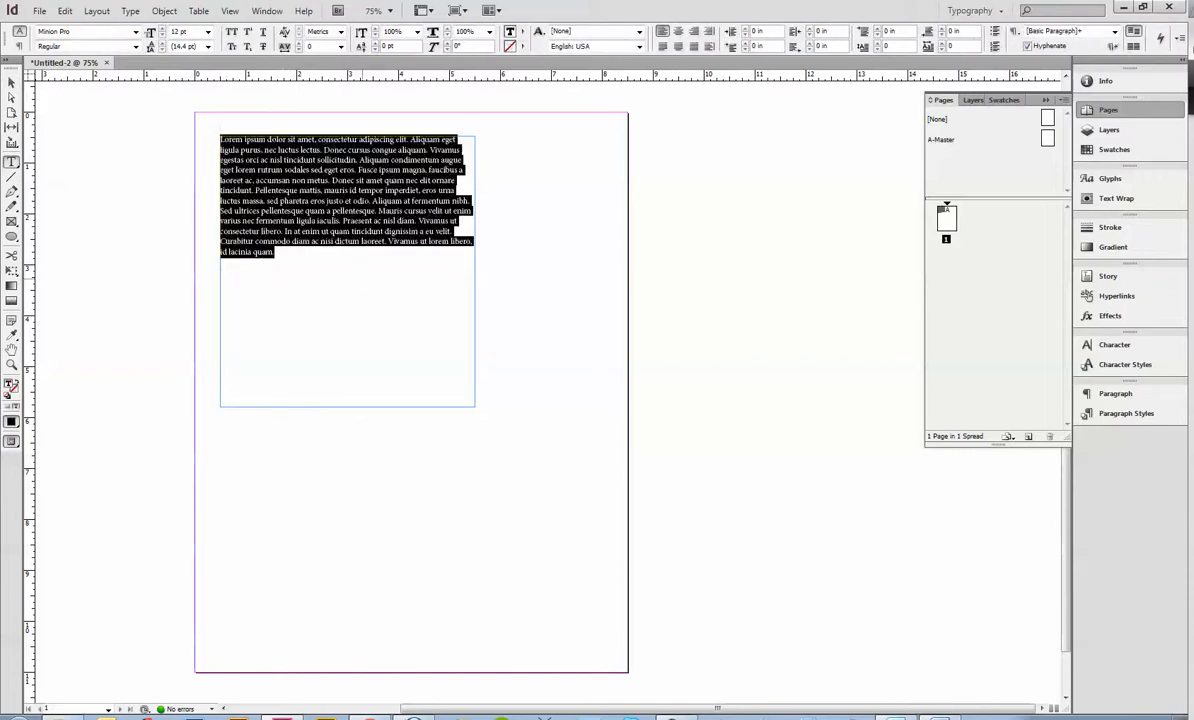
pyautogui.hotkey('ctrl', 'v')
pyautogui.press('Escape')
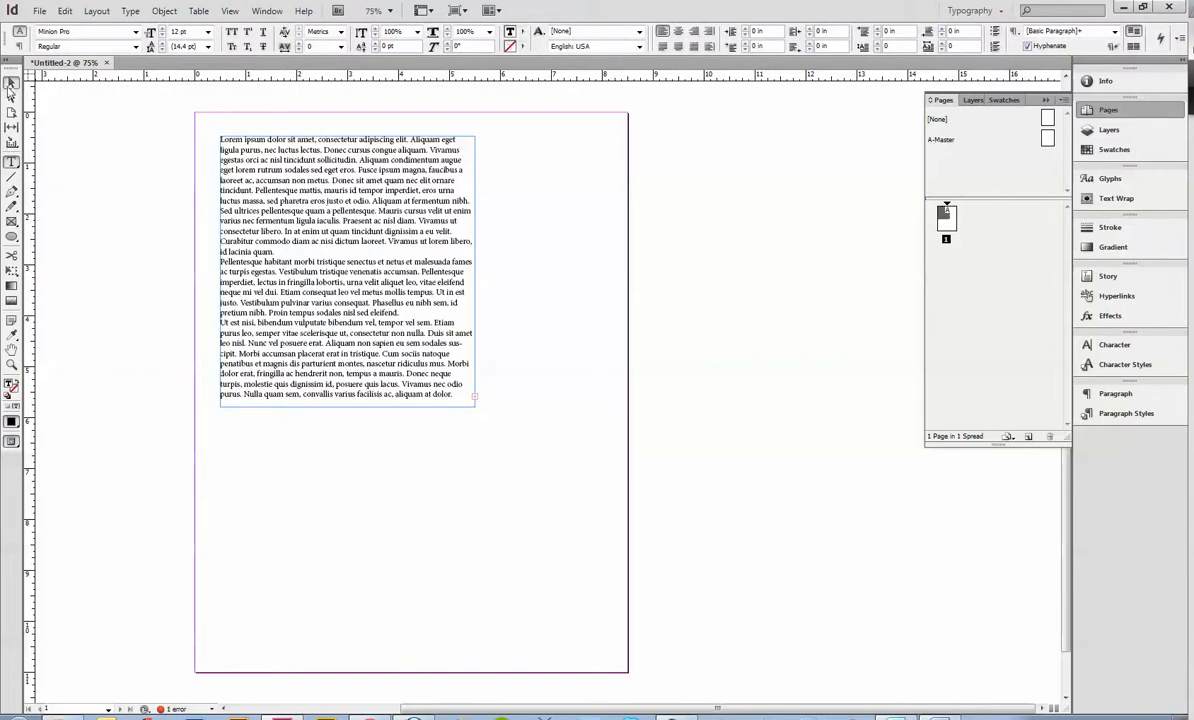
# - Resize the text frame to about 7.09 in wide and 8.16 in high, keeping its upper-left corner in place
pyautogui.moveTo(346, 408); pyautogui.dragTo(357, 668)
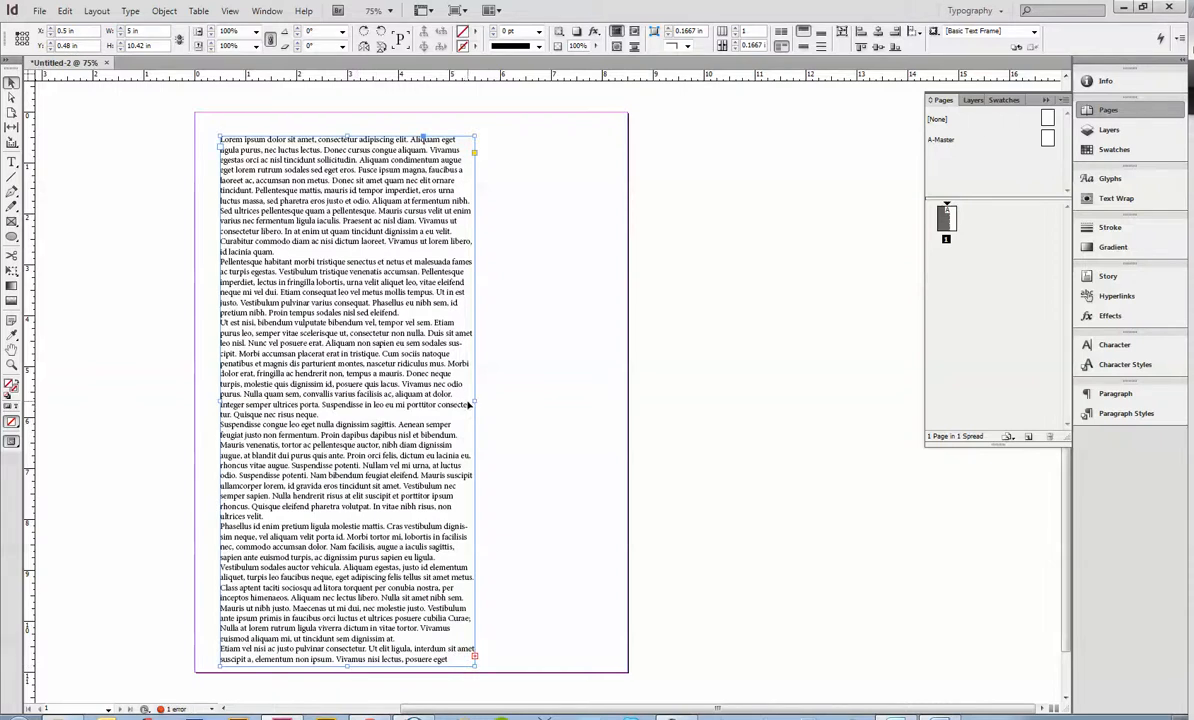
pyautogui.moveTo(347, 667); pyautogui.dragTo(347, 548)
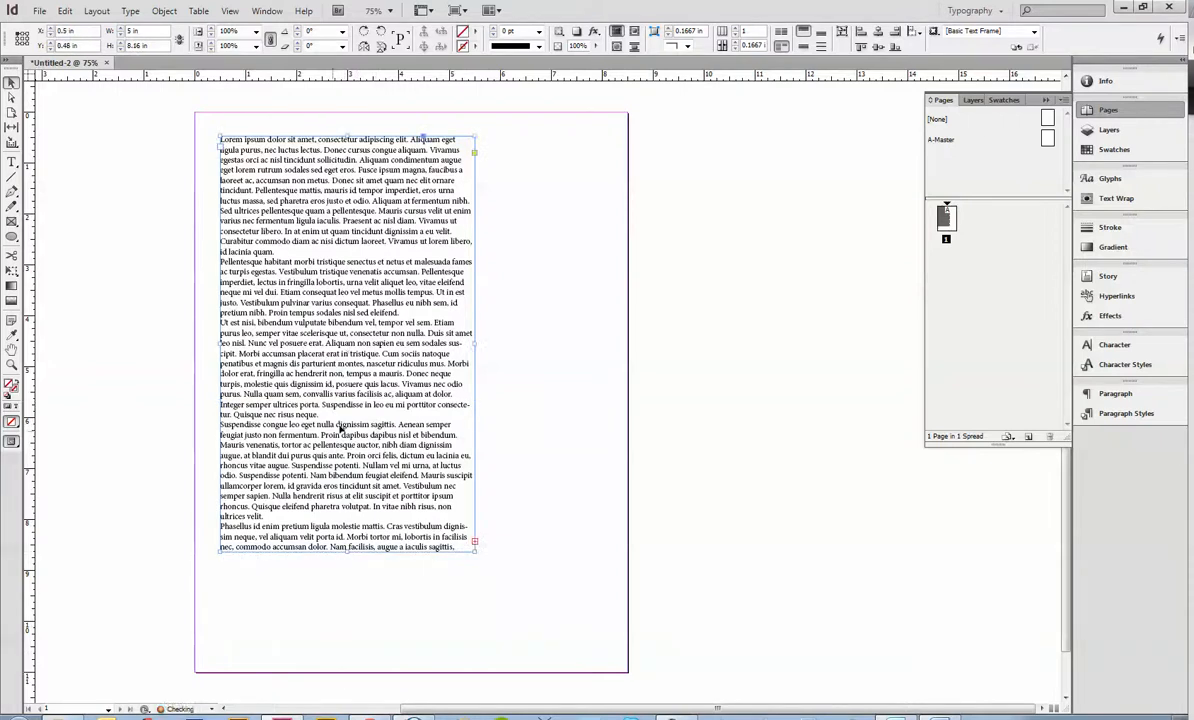
pyautogui.moveTo(470, 349); pyautogui.dragTo(581, 343)
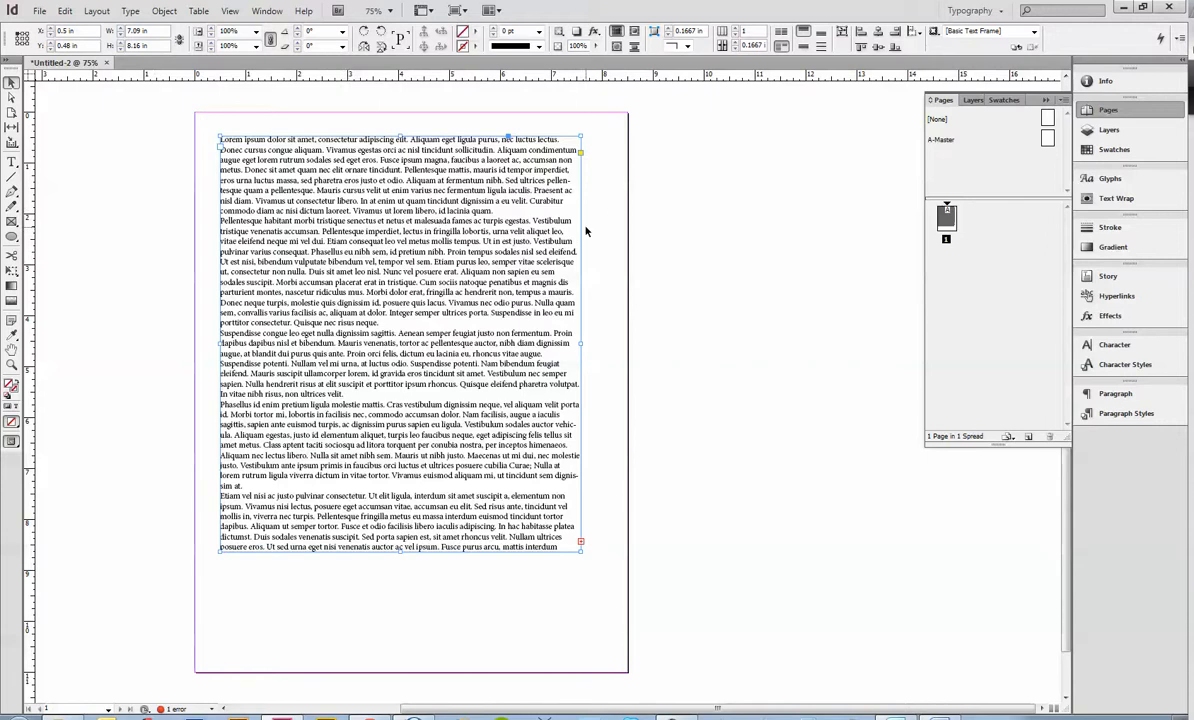
# - Split the text frame into 2 columns through Text Frame Options and narrow it to about 7 in
pyautogui.hotkey('ctrl', 'b')
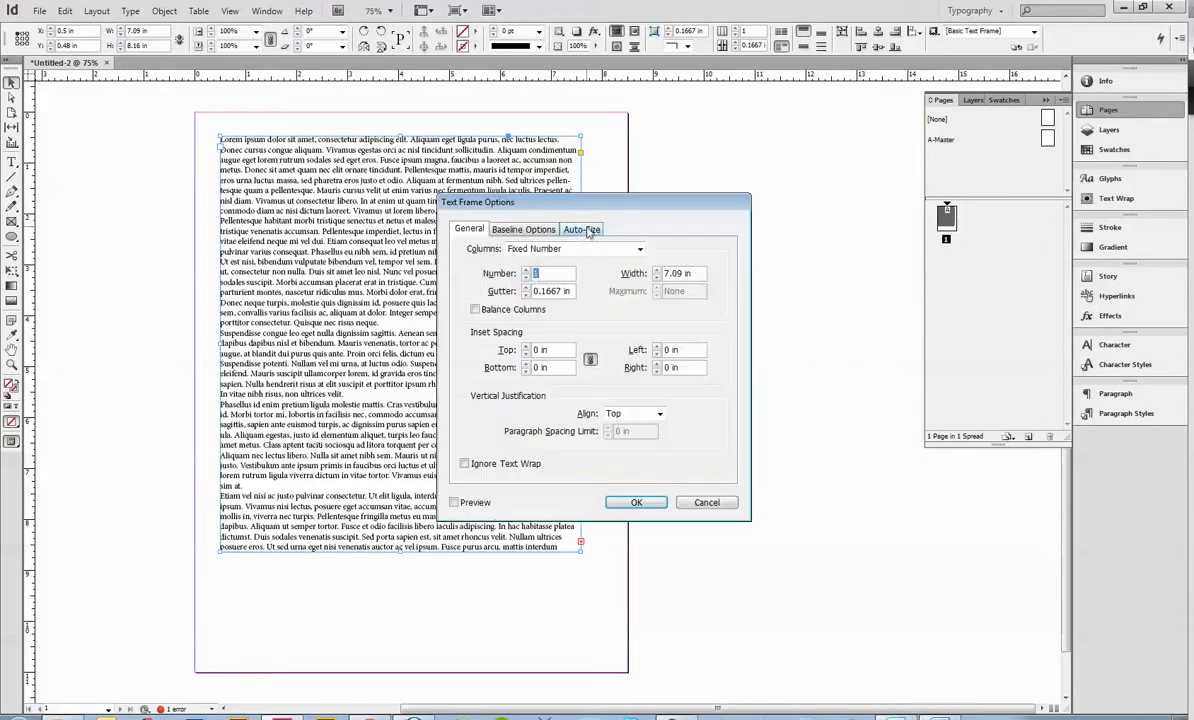
pyautogui.moveTo(562, 210); pyautogui.dragTo(672, 189)
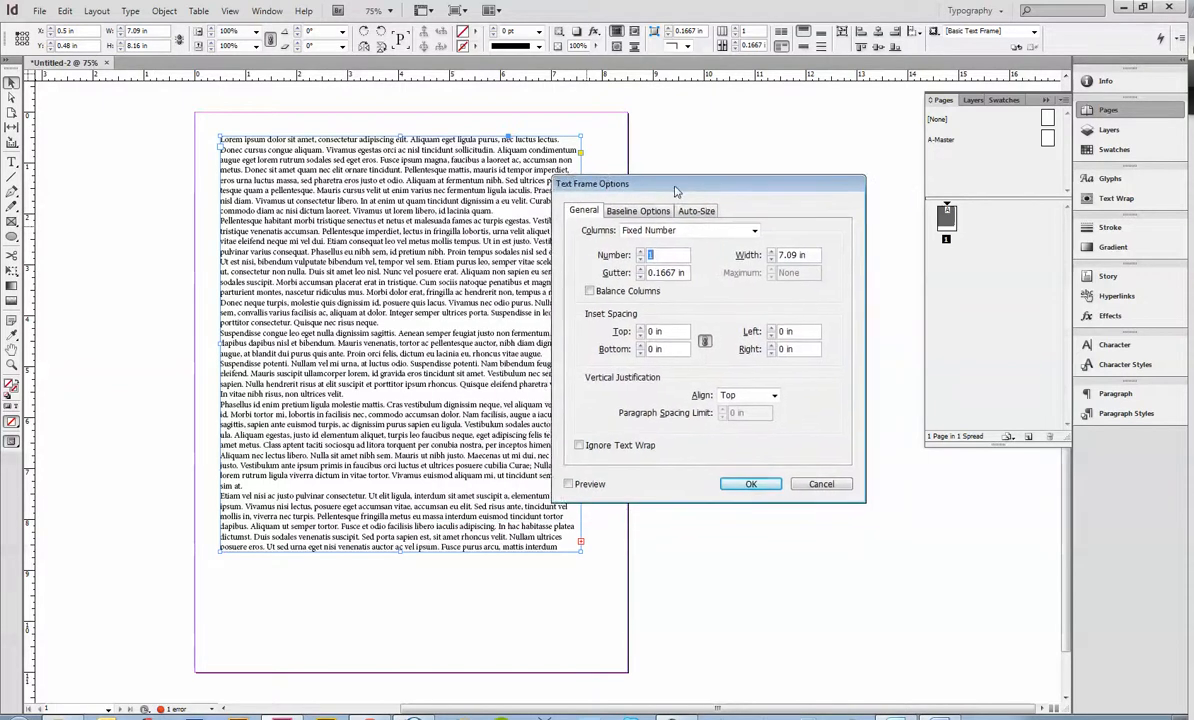
pyautogui.click(636, 250)
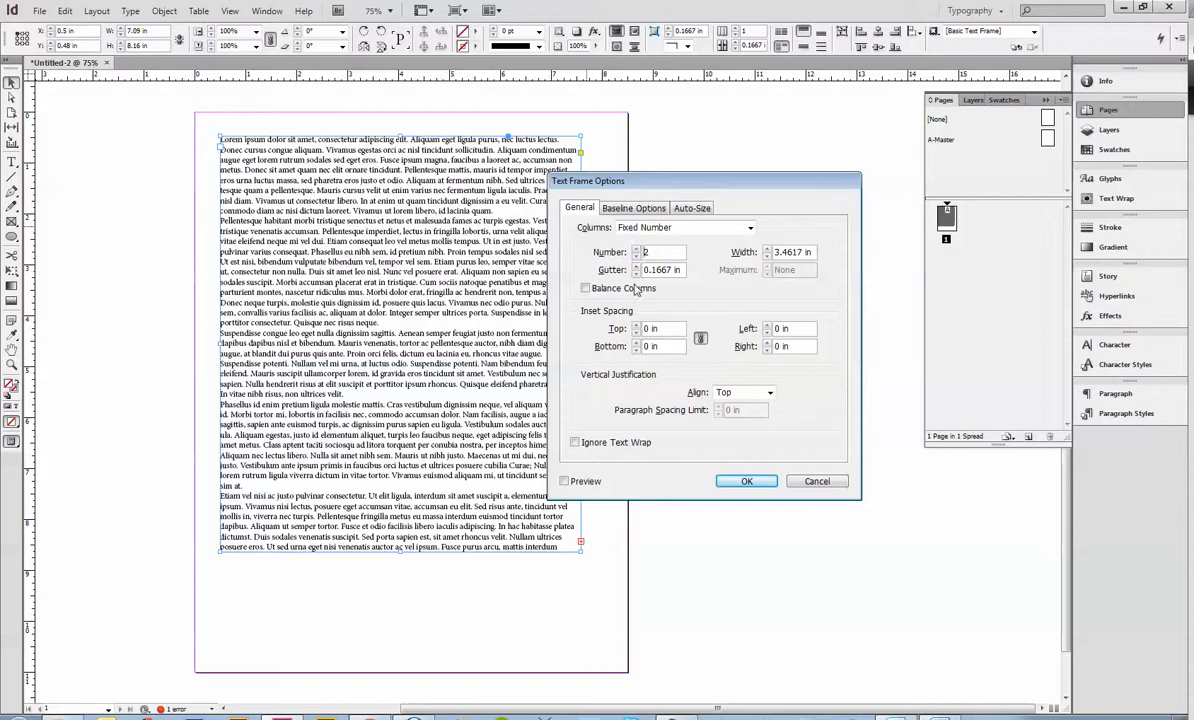
pyautogui.click(740, 481)
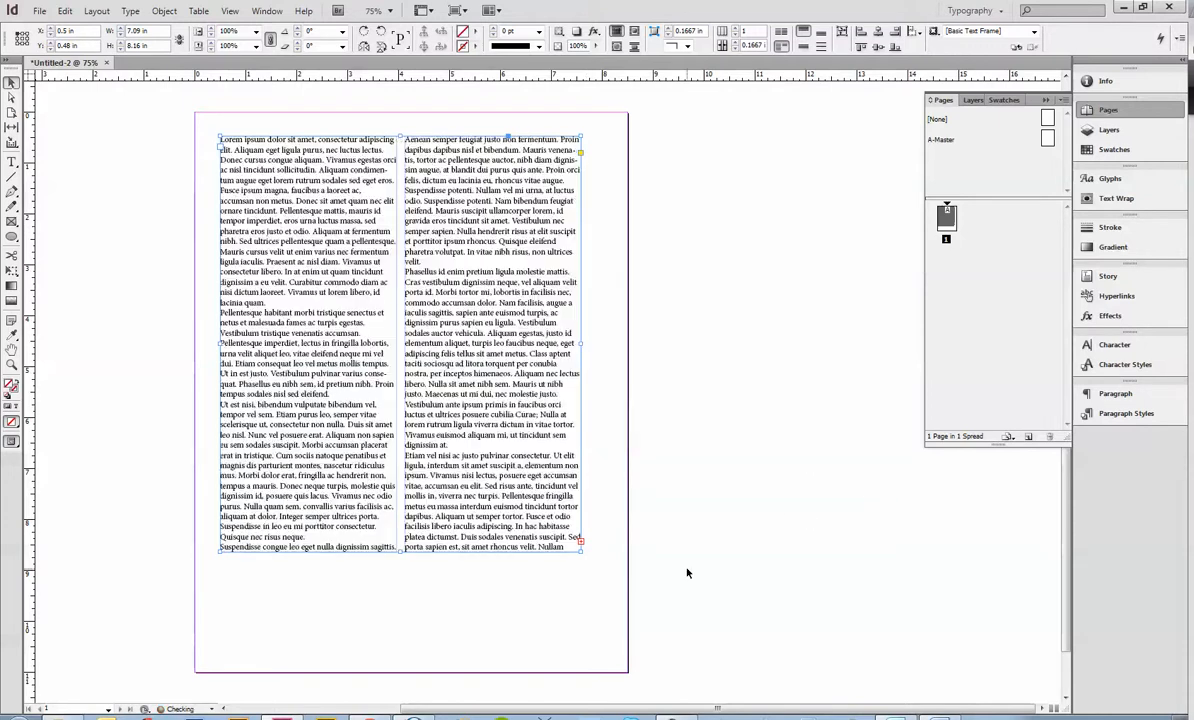
pyautogui.moveTo(580, 342); pyautogui.dragTo(555, 385)
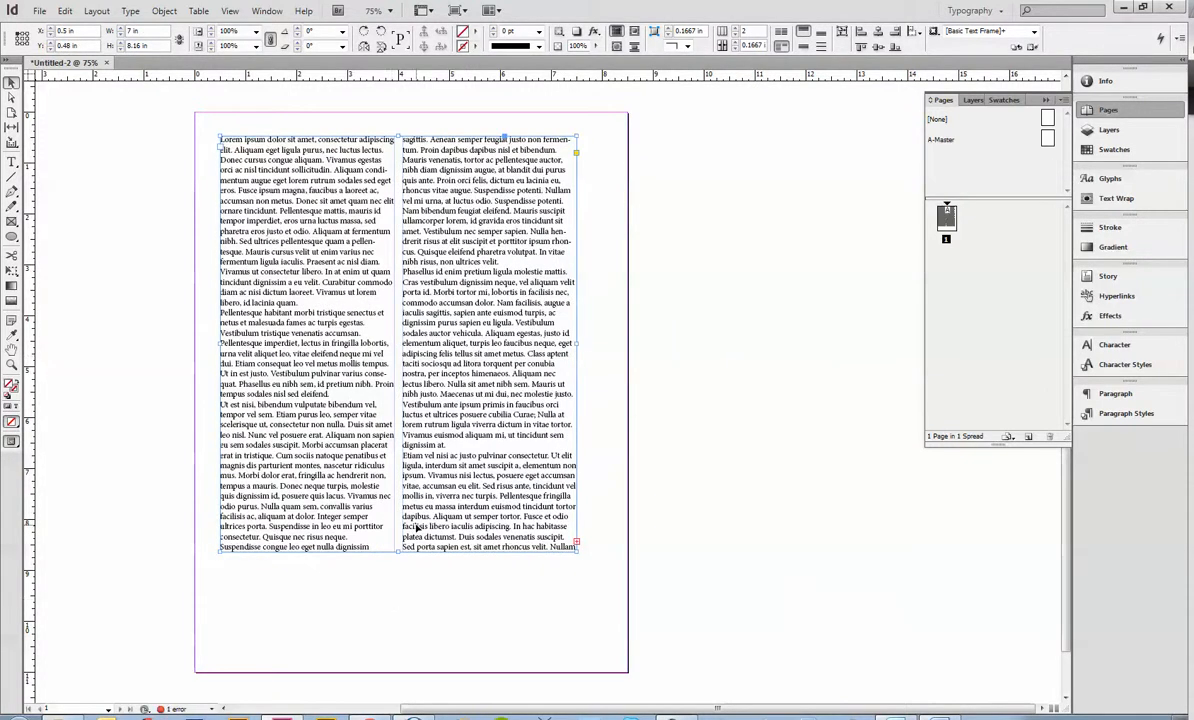
# - Set the text frame to 3 columns and enlarge it to about 7.67 in wide and 9.38 in high
pyautogui.hotkey('ctrl', 'b')
pyautogui.write('3')
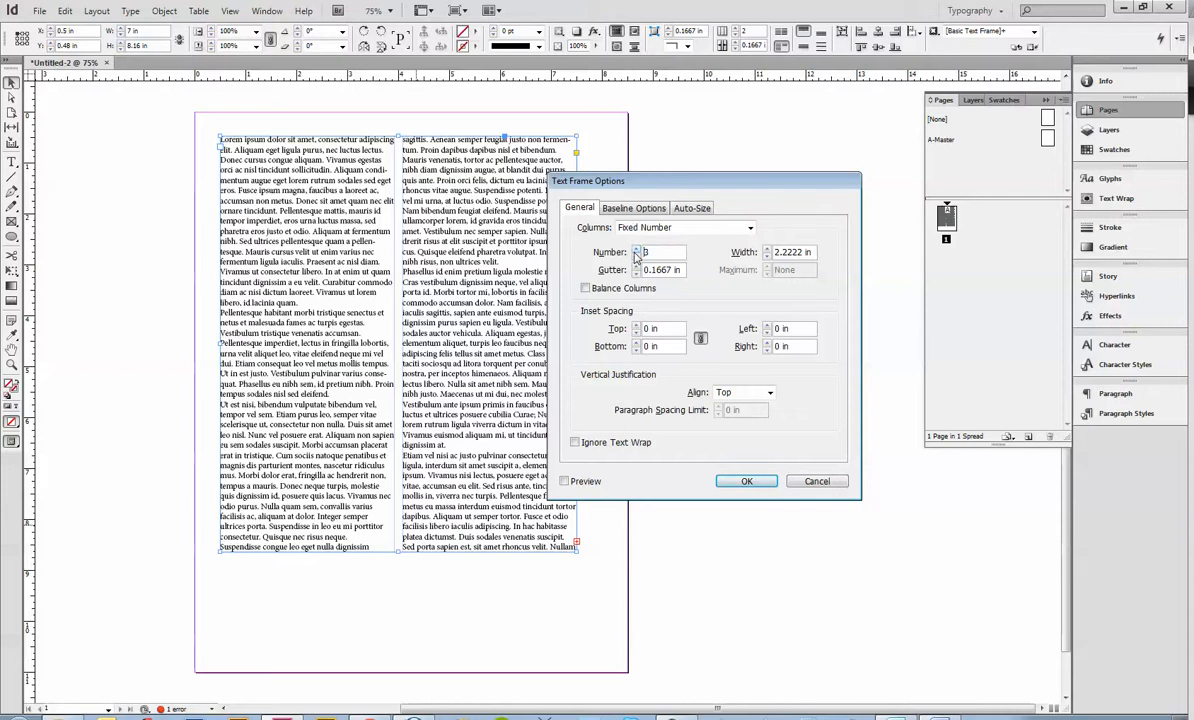
pyautogui.click(745, 482)
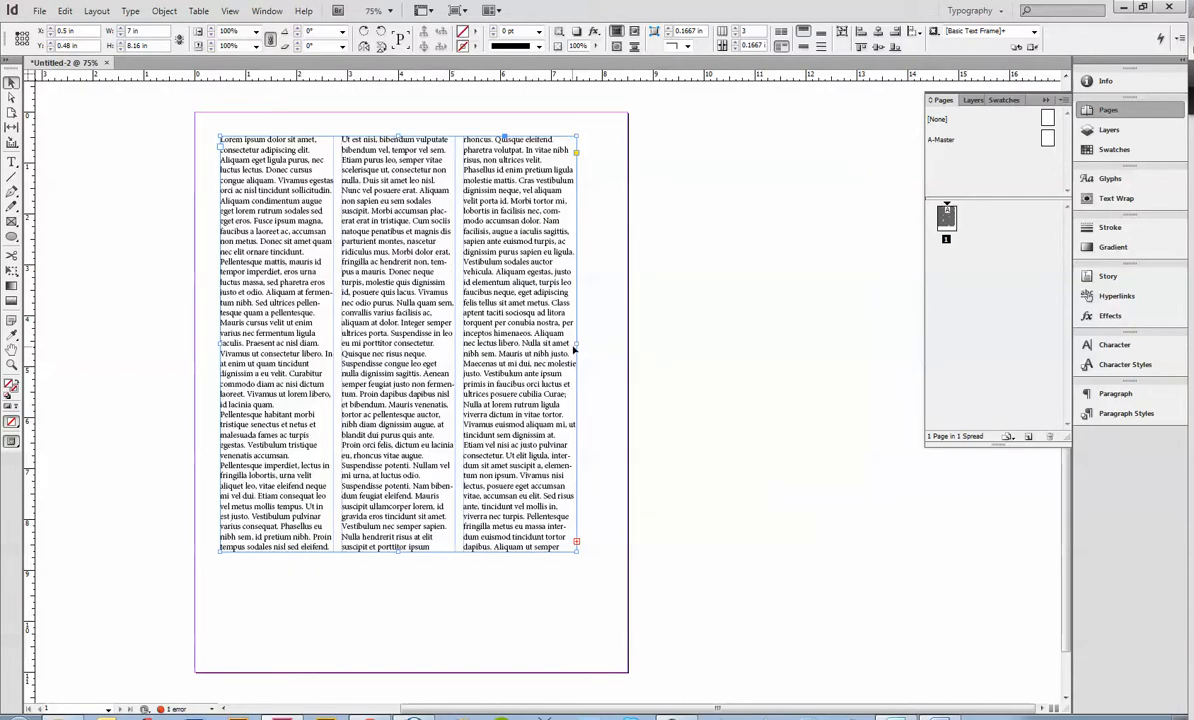
pyautogui.moveTo(577, 347); pyautogui.dragTo(611, 347)
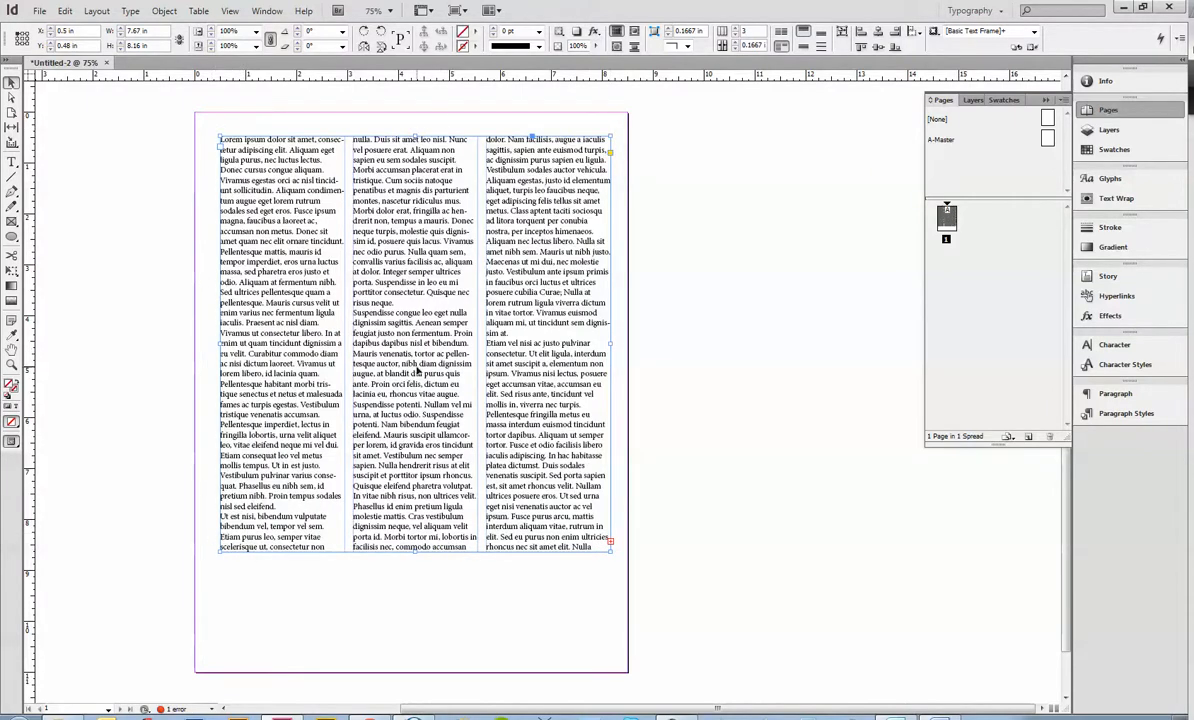
pyautogui.moveTo(413, 552); pyautogui.dragTo(413, 614)
# - Turn on Balance Columns for the text frame and resize it to about 7.47 in wide and 9.68 in high
pyautogui.hotkey('ctrl', 'b')
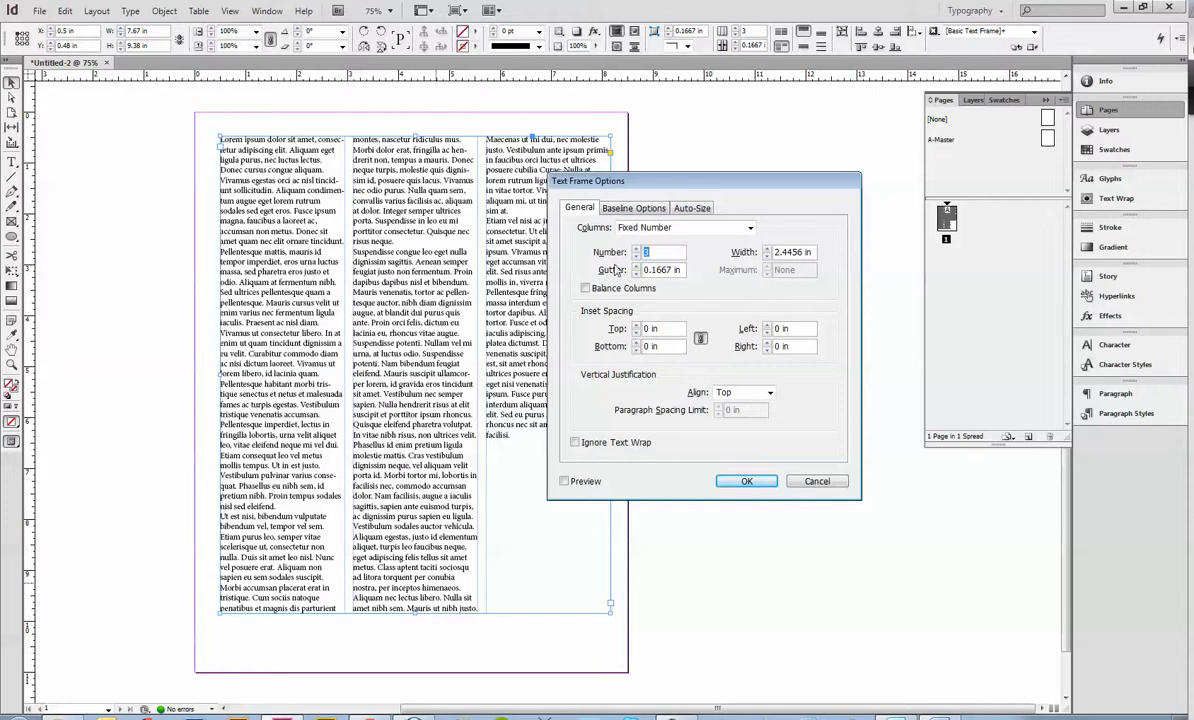
pyautogui.click(588, 289)
pyautogui.click(746, 481)
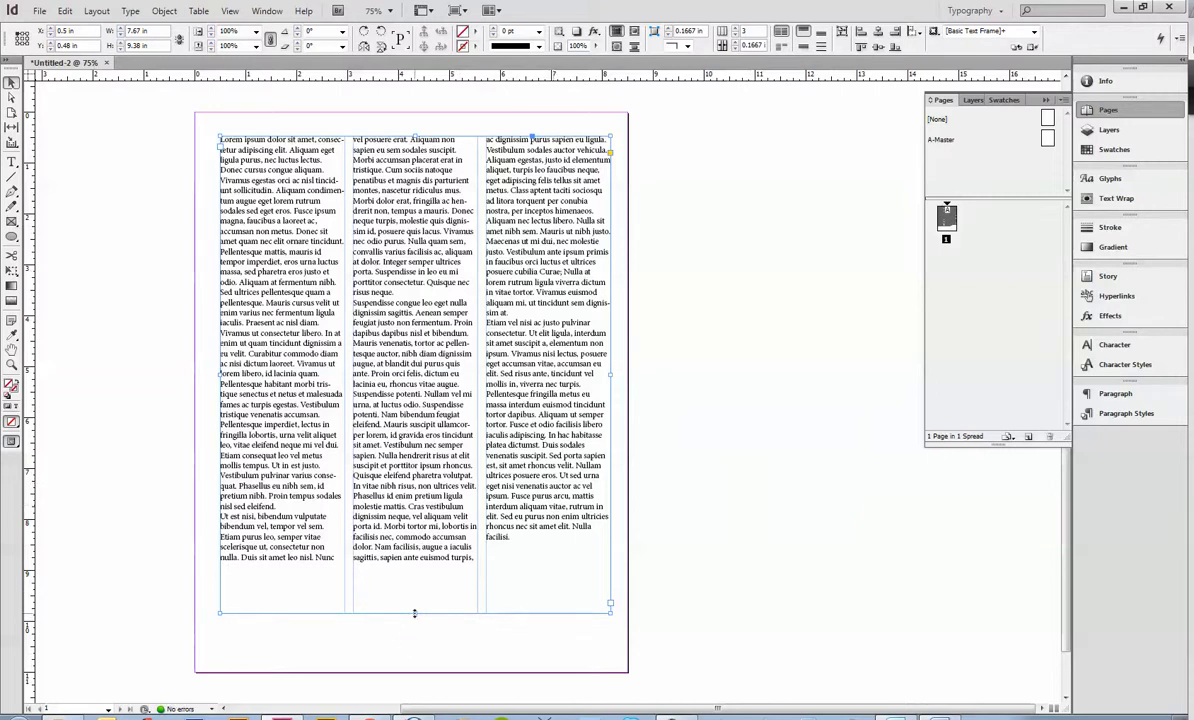
pyautogui.moveTo(414, 613); pyautogui.dragTo(414, 628)
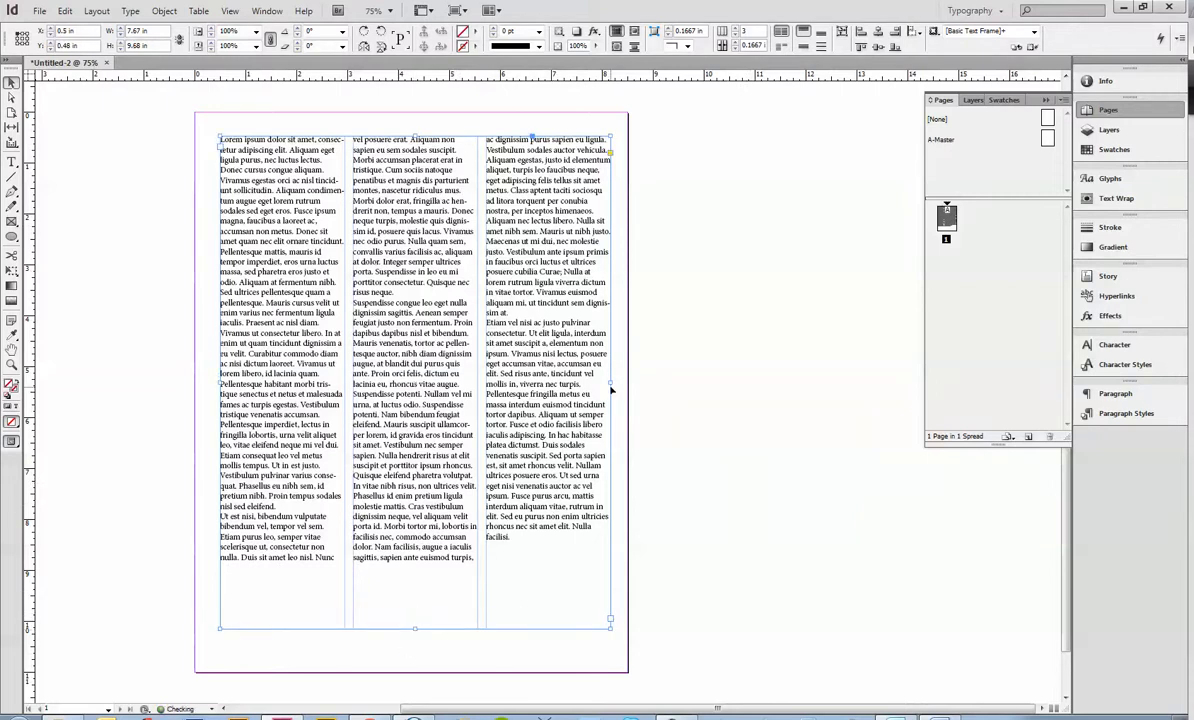
pyautogui.moveTo(610, 383)
pyautogui.mouseDown()
pyautogui.moveTo(584, 383)
pyautogui.moveTo(676, 383)
pyautogui.moveTo(590, 387)
pyautogui.moveTo(668, 390)
pyautogui.moveTo(600, 391)
pyautogui.mouseUp()
# - Return the text frame to 1 column with Balance Columns off and narrow it to about 3.49 in wide
pyautogui.hotkey('ctrl', 'b')
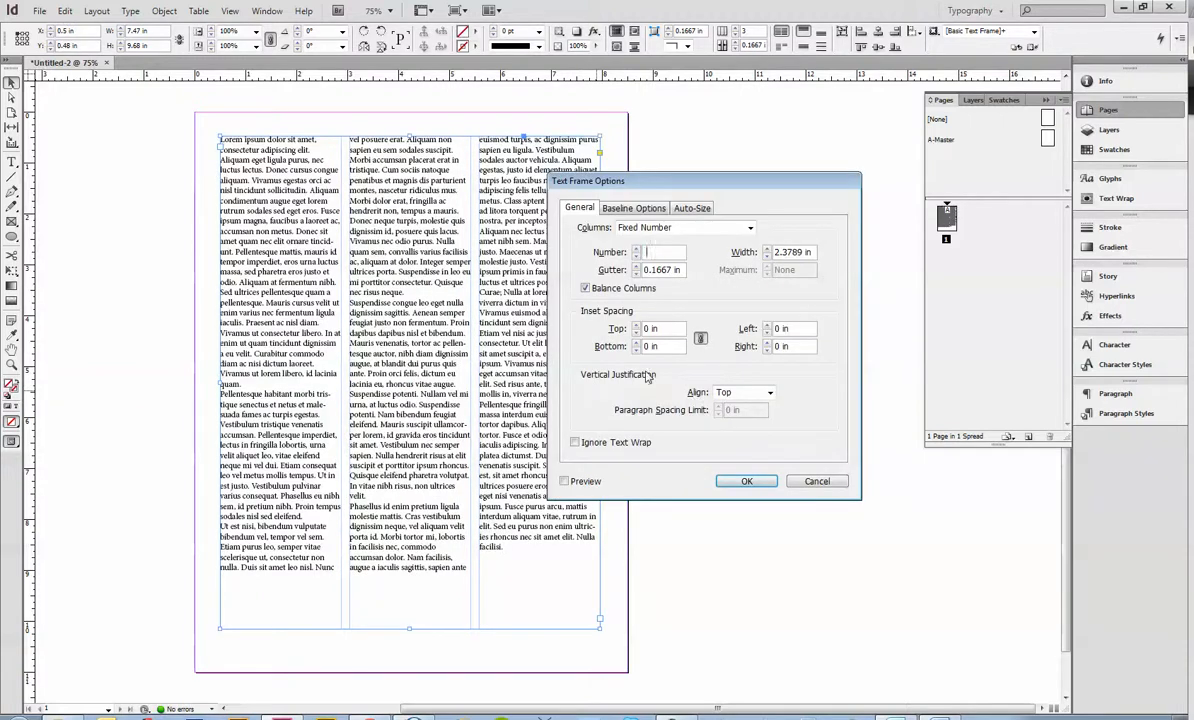
pyautogui.click(585, 288)
pyautogui.click(688, 407)
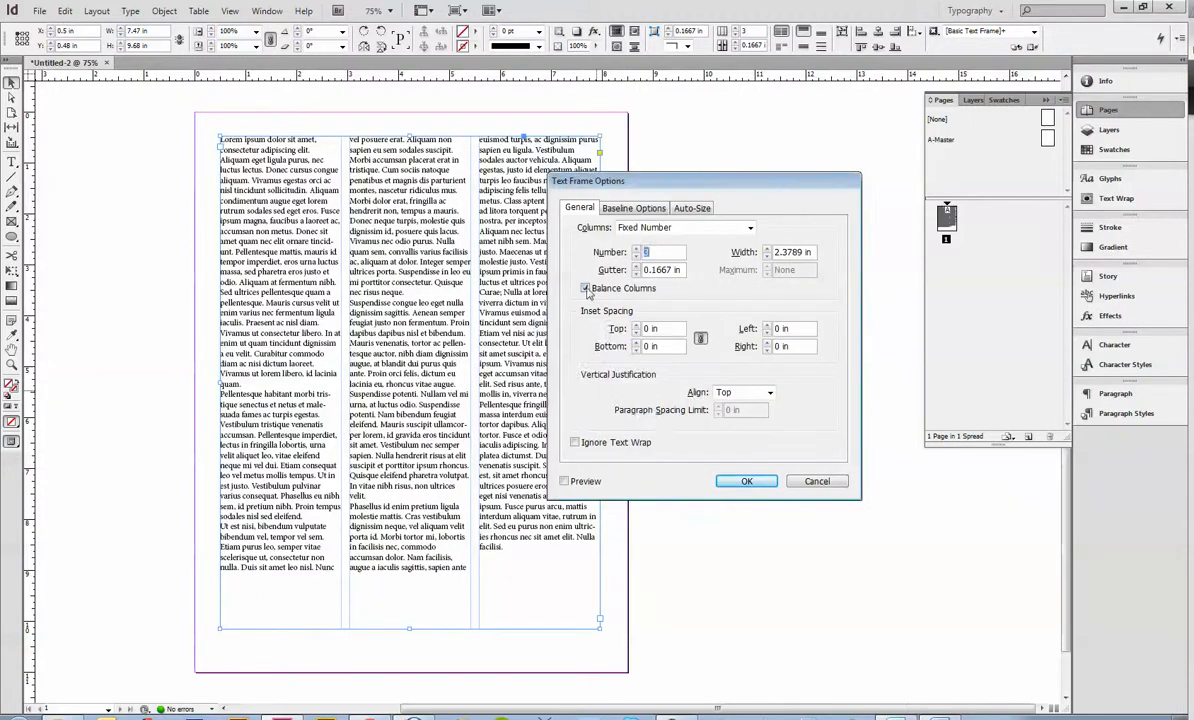
pyautogui.click(636, 256)
pyautogui.click(636, 256)
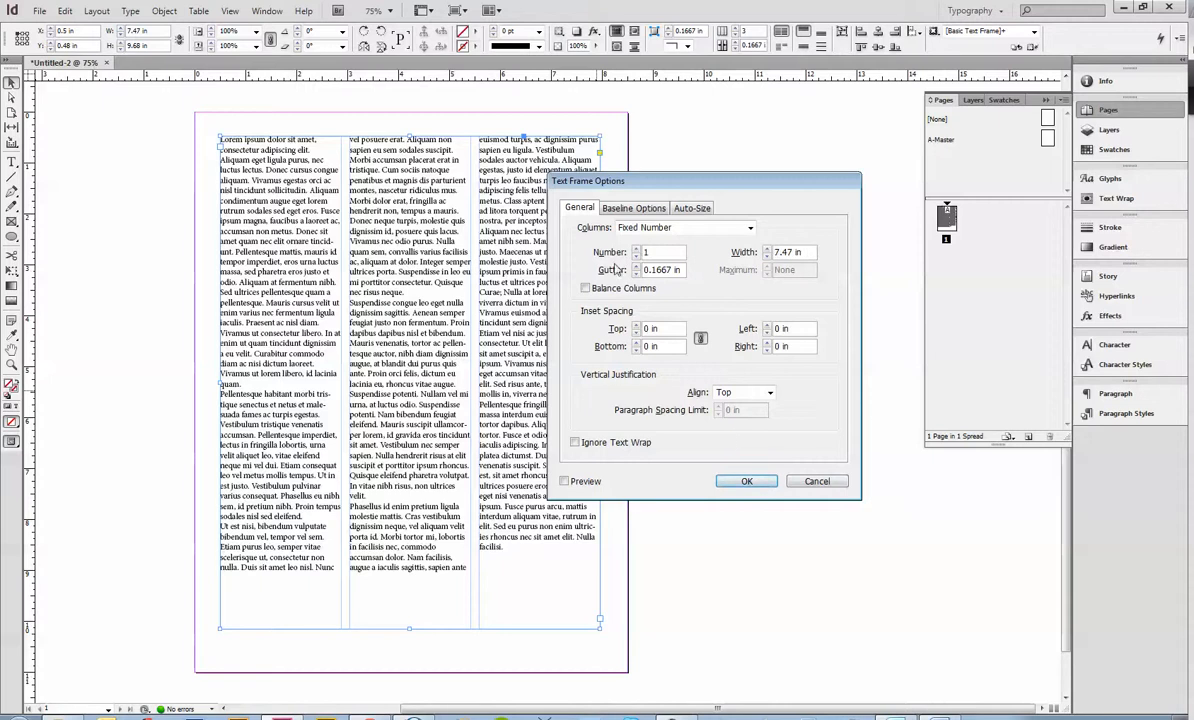
pyautogui.click(745, 483)
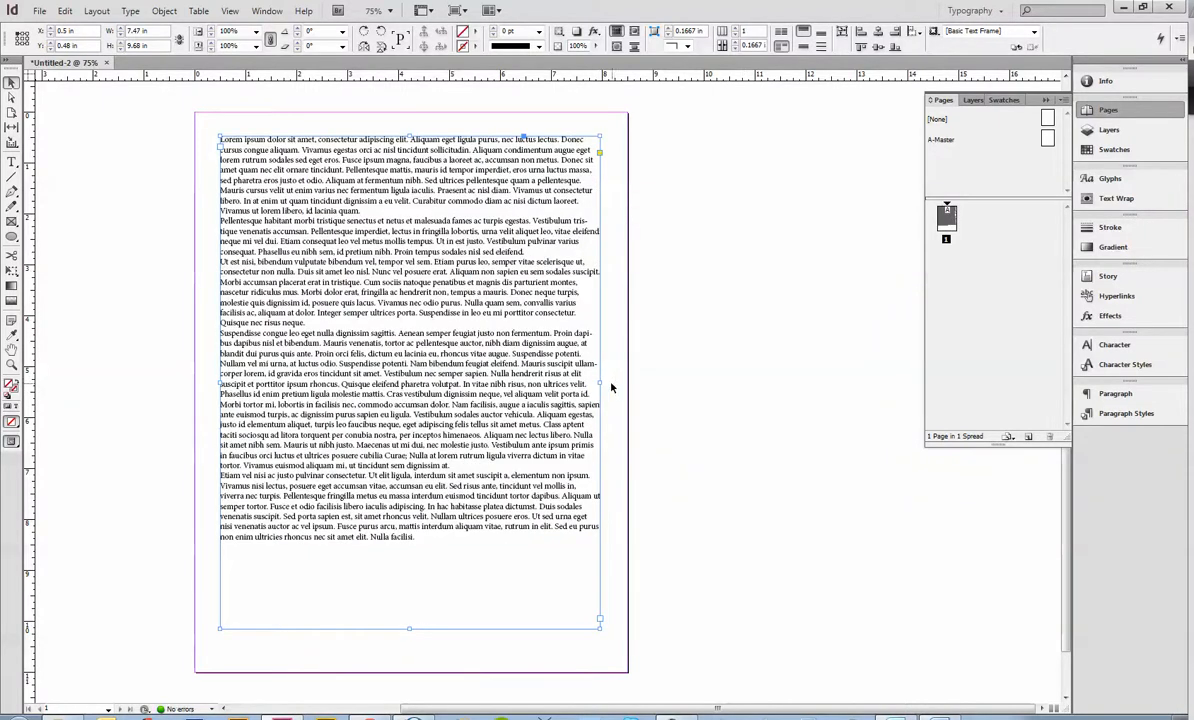
pyautogui.moveTo(598, 383); pyautogui.dragTo(398, 383)
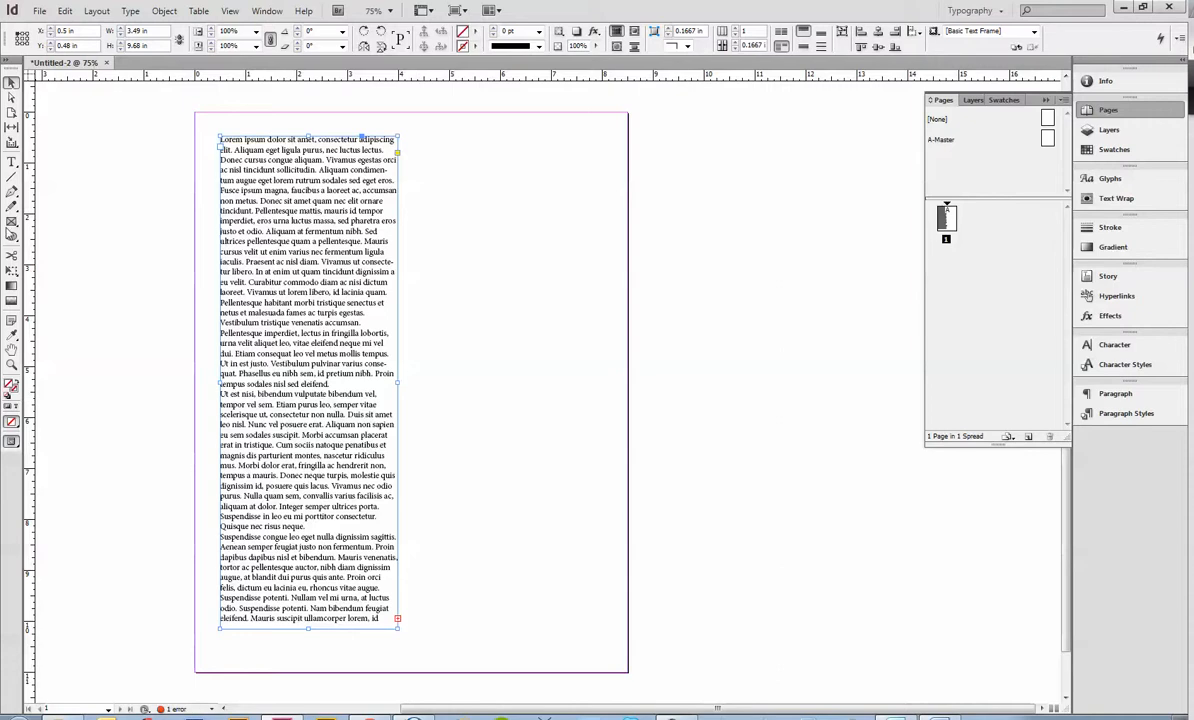
# - Draw an empty rectangle about 3.27 in wide and 5.88 in high in the page's upper right, and shorten the text frame to about 5.38 in
pyautogui.moveTo(12, 233); pyautogui.dragTo(60, 232)
pyautogui.moveTo(454, 111); pyautogui.dragTo(622, 411)
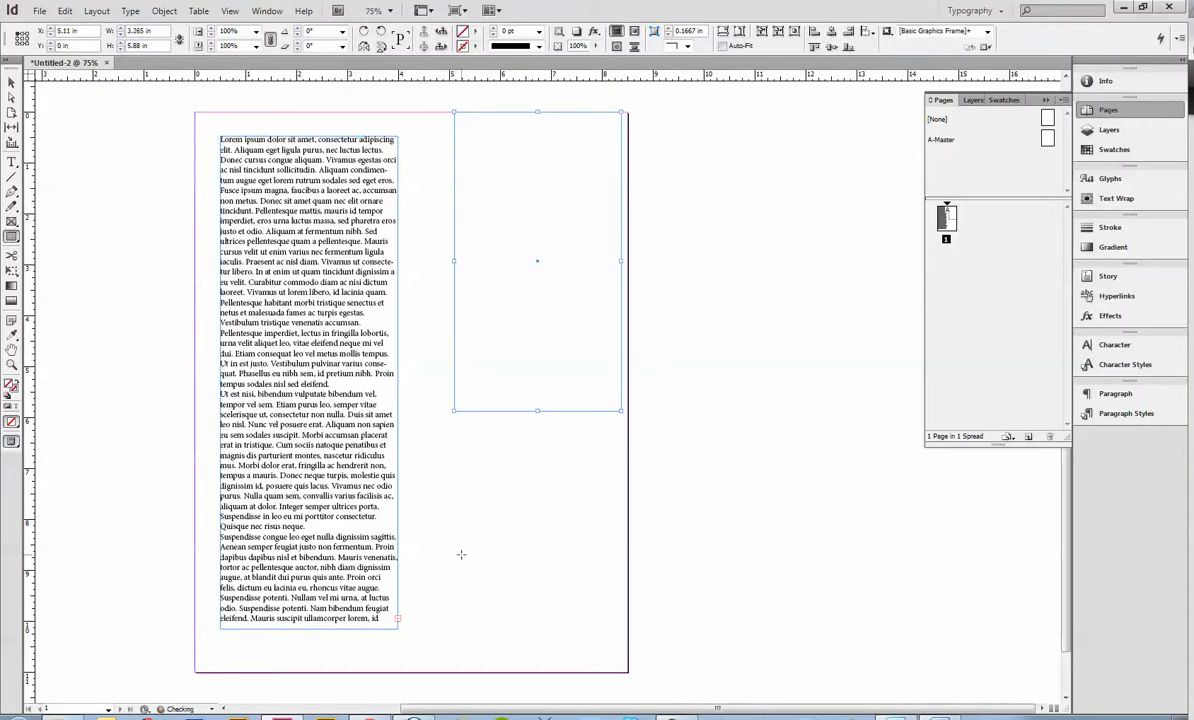
pyautogui.press('v')
pyautogui.click(330, 322)
pyautogui.moveTo(308, 134); pyautogui.dragTo(308, 353)
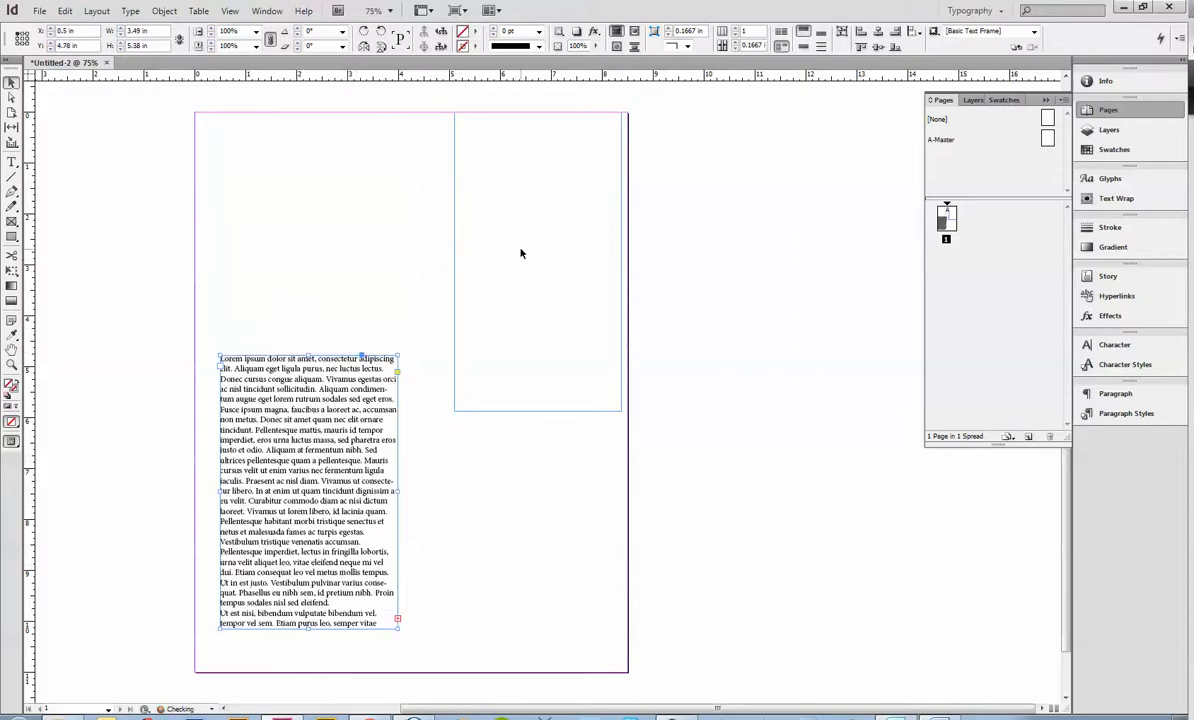
# - Move the text frame to the page's upper left and reshape the empty frame to about 7.84 by 3.04 in along the page bottom
pyautogui.moveTo(562, 259); pyautogui.dragTo(546, 374)
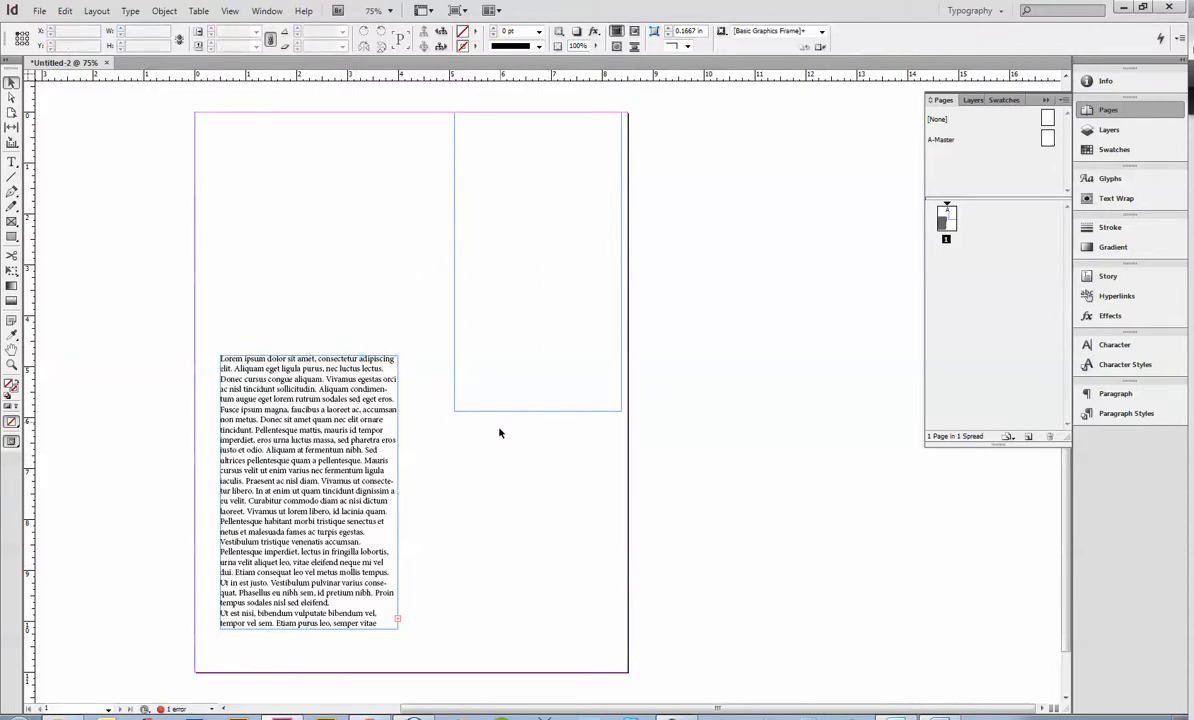
pyautogui.moveTo(507, 412); pyautogui.dragTo(523, 437)
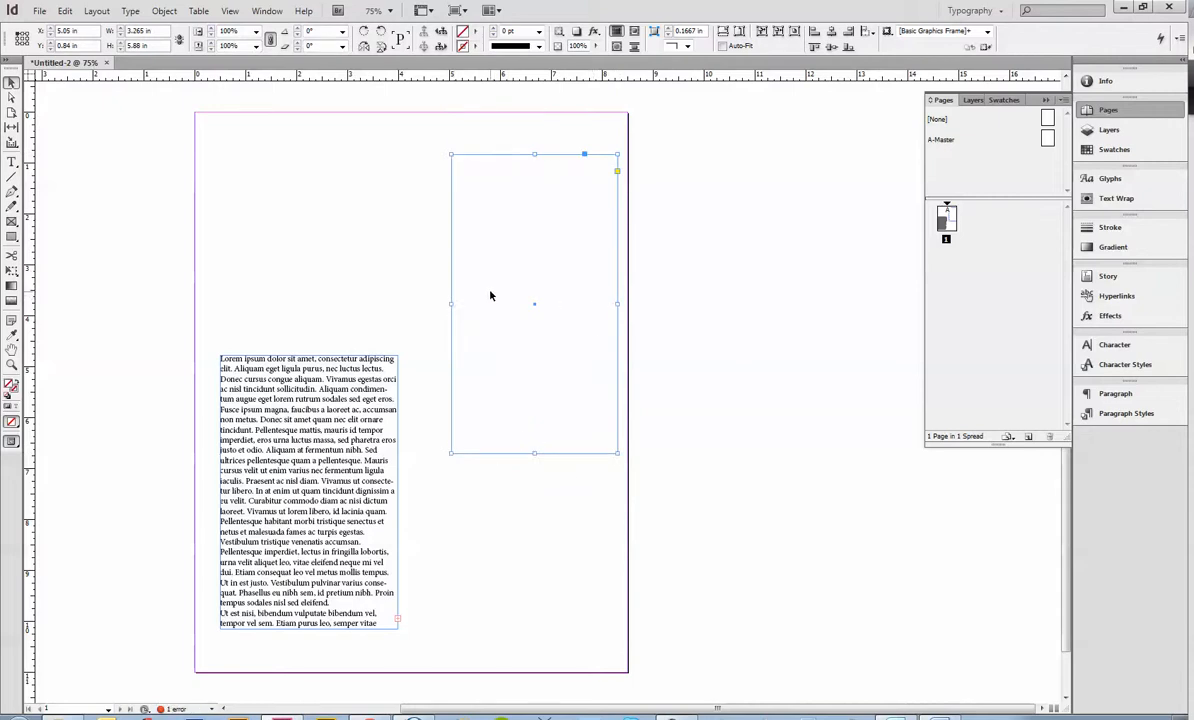
pyautogui.moveTo(452, 304); pyautogui.dragTo(368, 304)
pyautogui.moveTo(266, 436); pyautogui.dragTo(261, 213)
pyautogui.moveTo(413, 156); pyautogui.dragTo(410, 357)
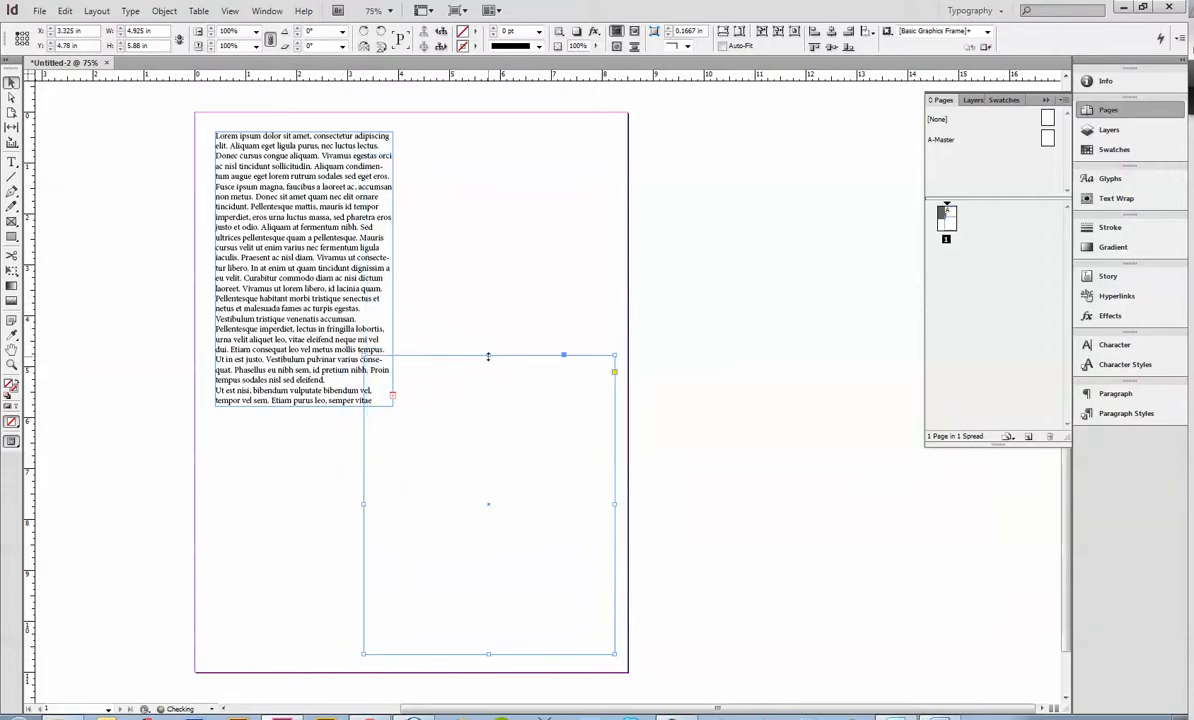
pyautogui.moveTo(488, 356); pyautogui.dragTo(480, 498)
pyautogui.moveTo(364, 556); pyautogui.dragTo(215, 578)
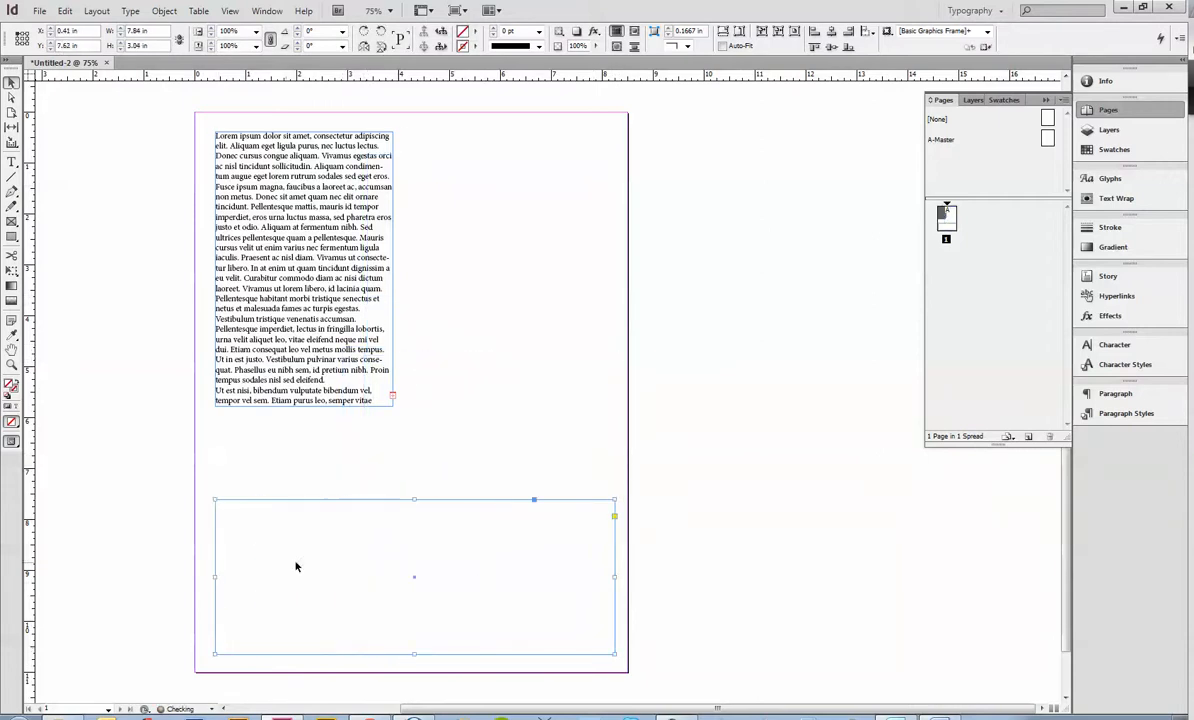
# - Thread the overset text into the empty frame at the page bottom and lengthen the first text frame to about 6.28 in
pyautogui.click(300, 381)
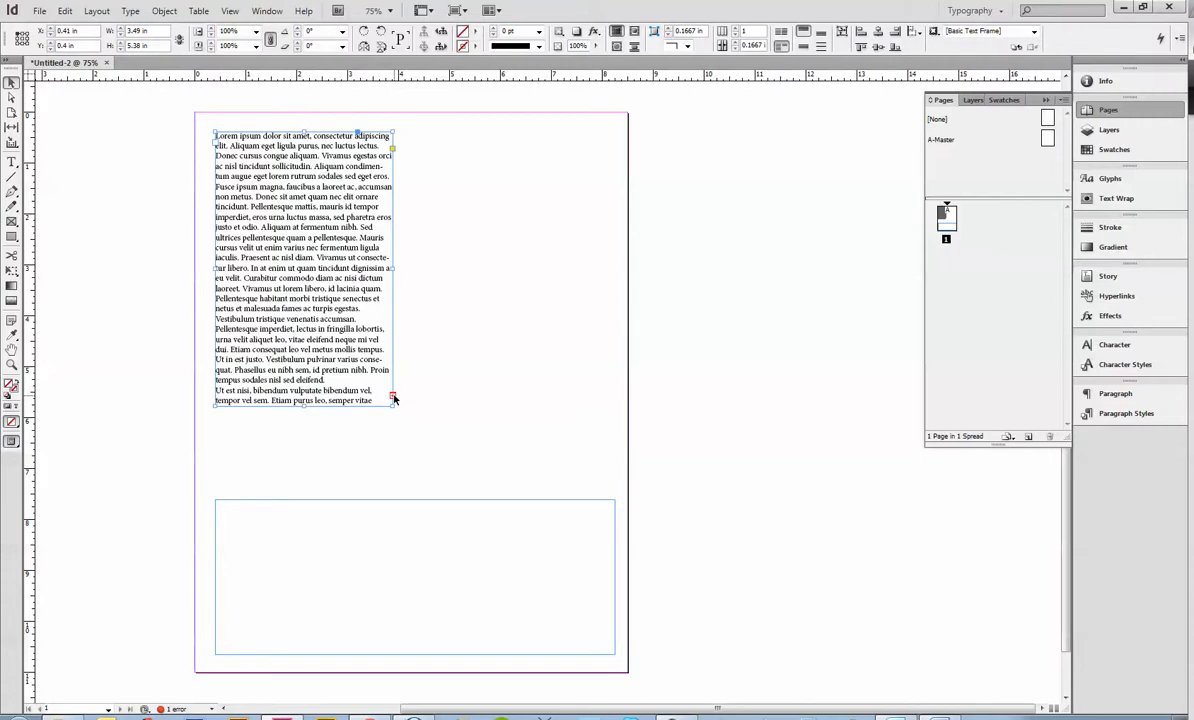
pyautogui.click(393, 397)
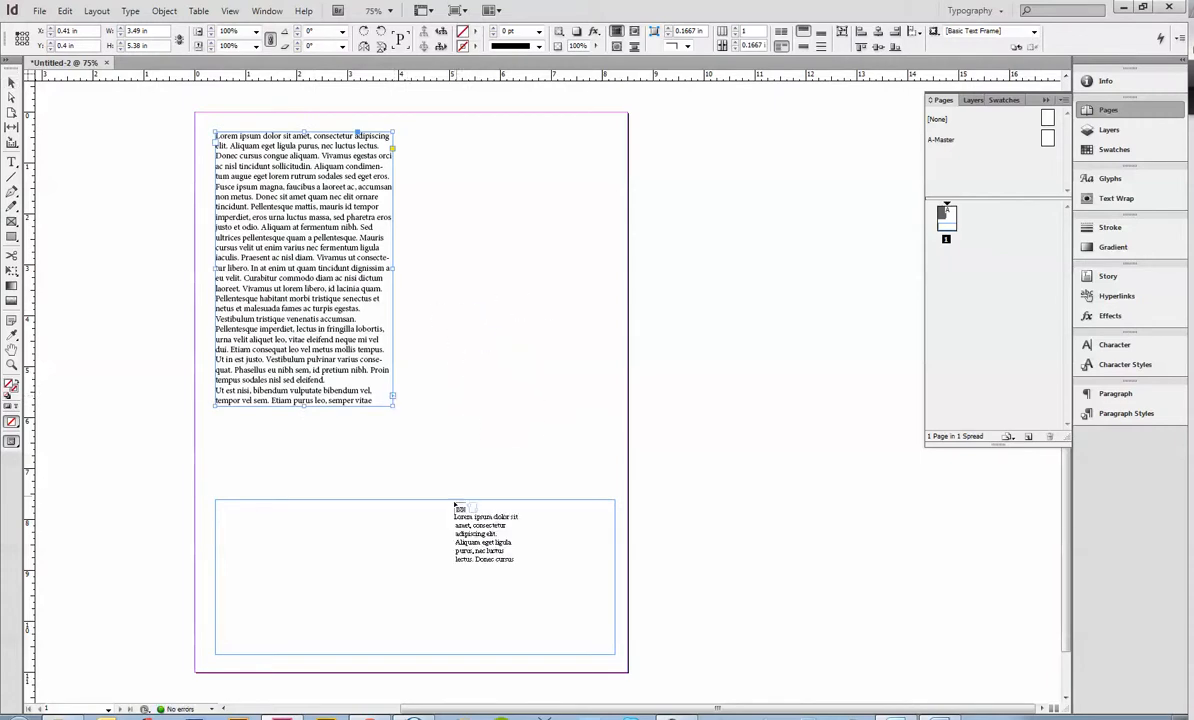
pyautogui.click(278, 561)
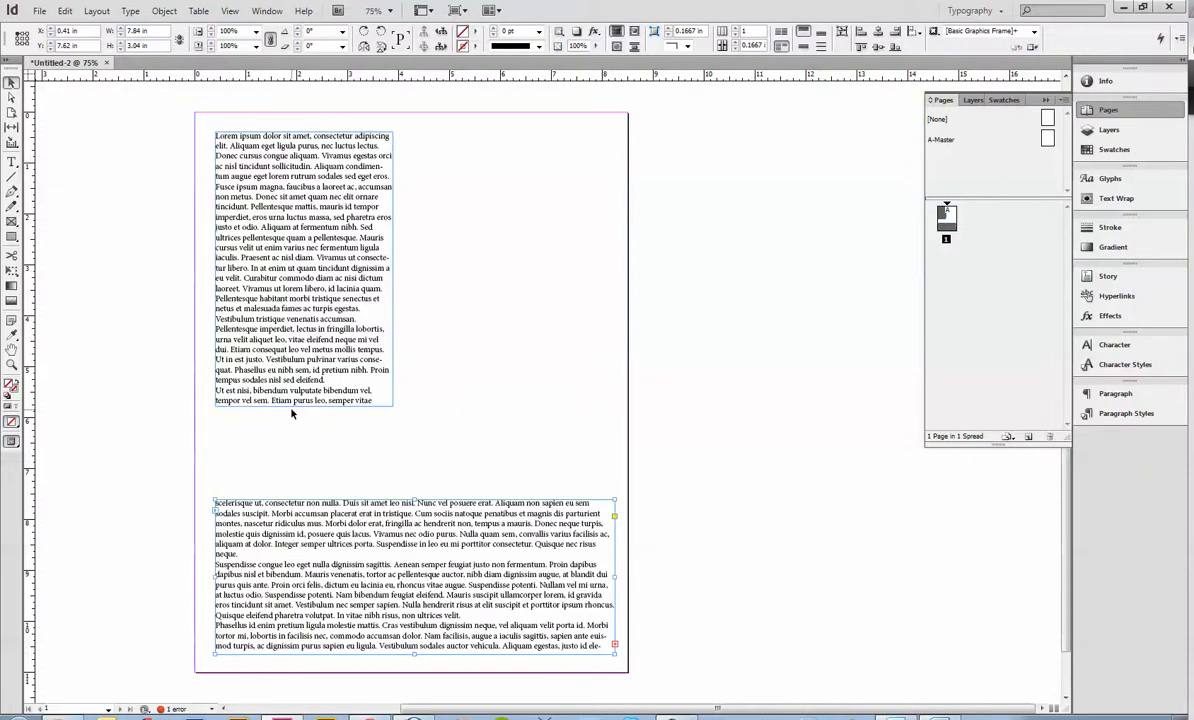
pyautogui.click(279, 380)
pyautogui.moveTo(303, 405); pyautogui.dragTo(304, 450)
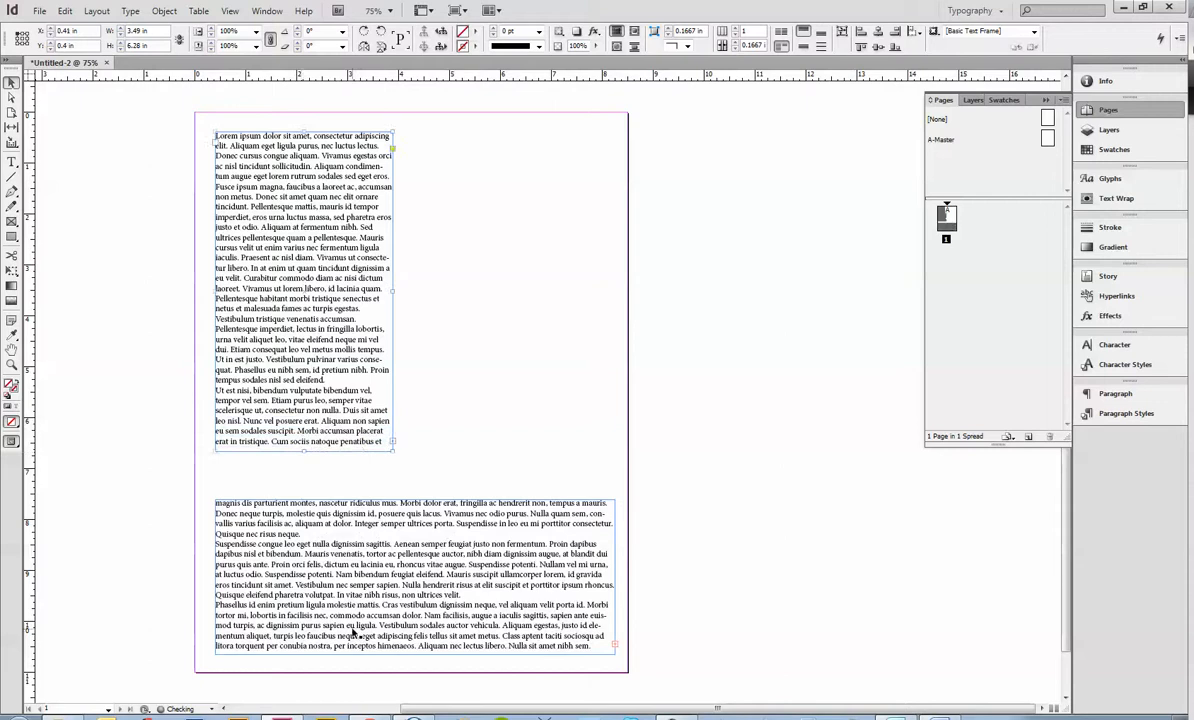
pyautogui.click(352, 633)
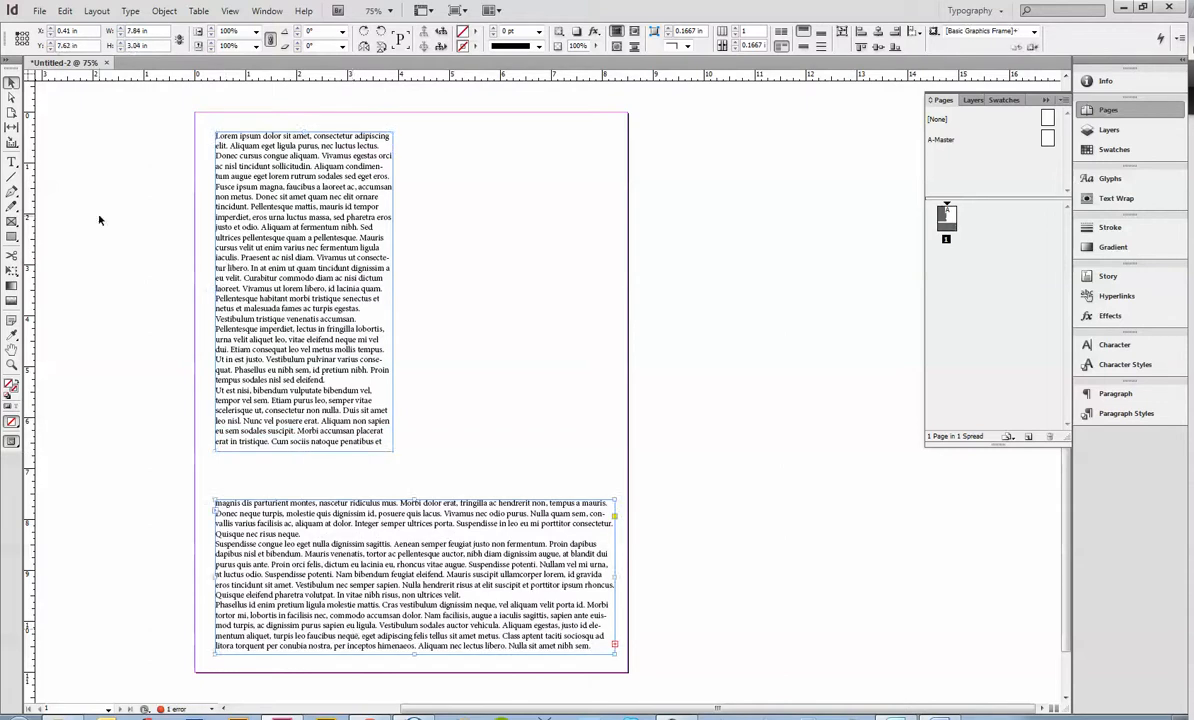
# - Draw a frame about 3.49 in wide and 7.68 in high on the pasteboard beside the page and thread the remaining overset text into it
pyautogui.click(13, 237)
pyautogui.moveTo(680, 267); pyautogui.dragTo(858, 658)
pyautogui.click(12, 82)
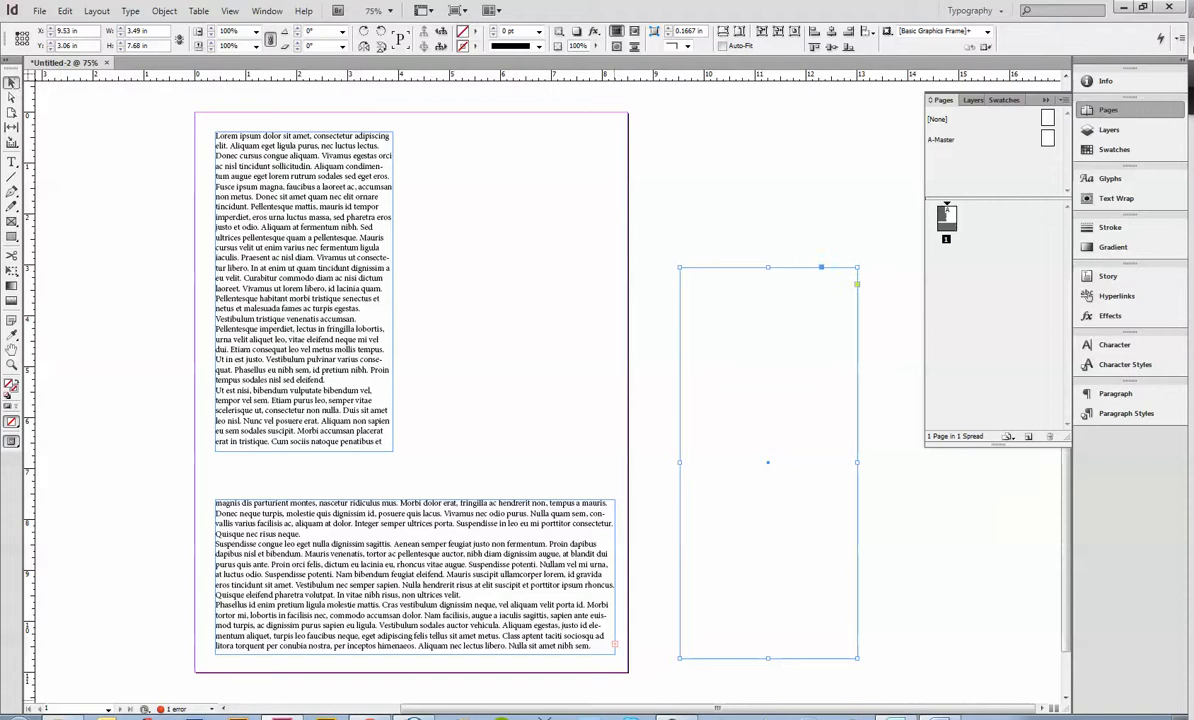
pyautogui.click(617, 649)
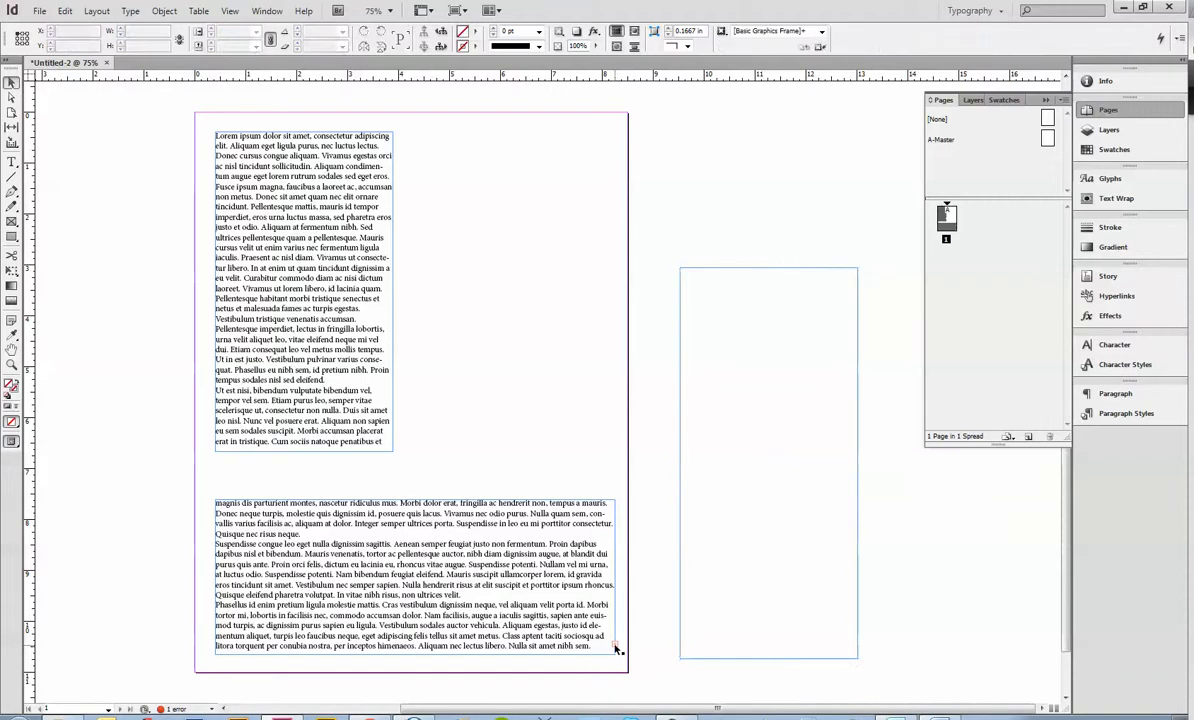
pyautogui.click(612, 645)
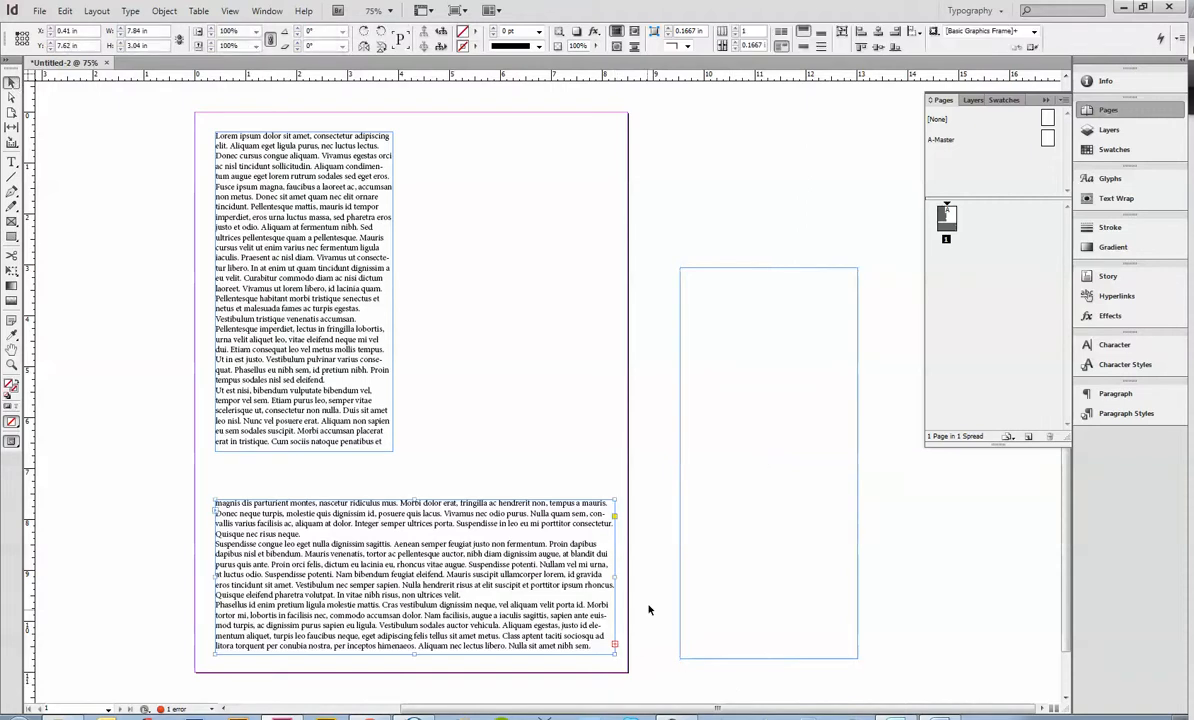
pyautogui.click(615, 646)
pyautogui.click(760, 376)
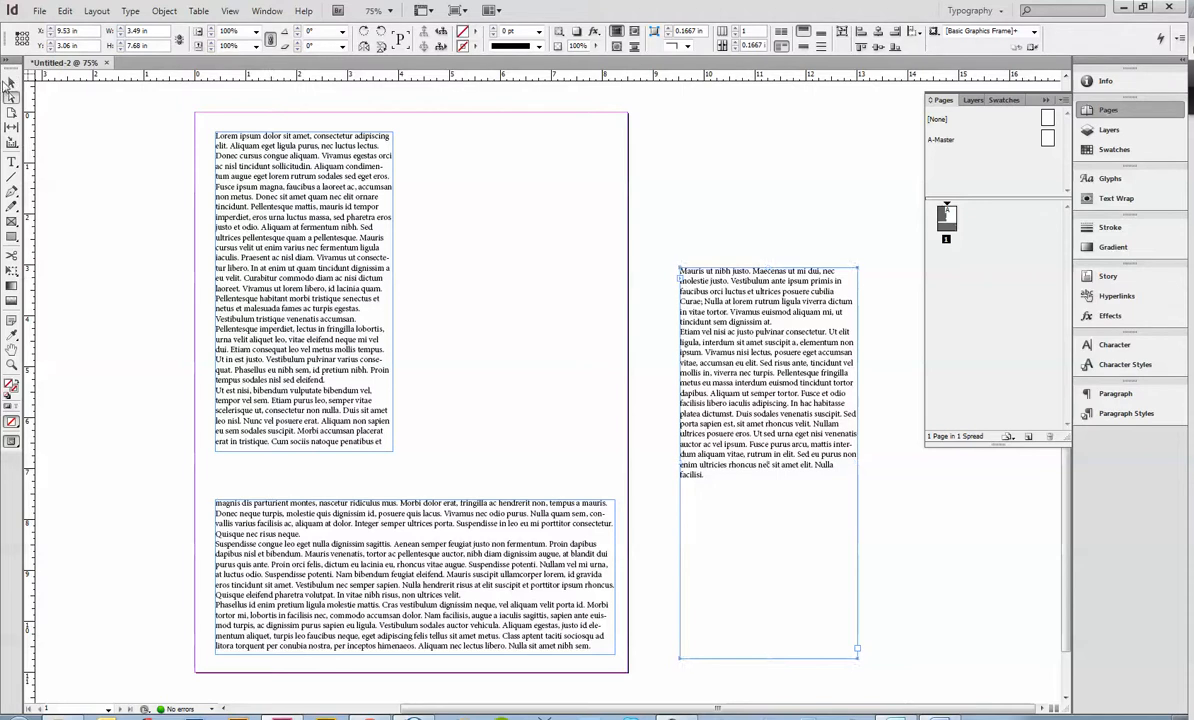
# - Reshape the second text frame to about 2.88 in wide and 8.16 in high and move it closer to the first frame
pyautogui.click(212, 546)
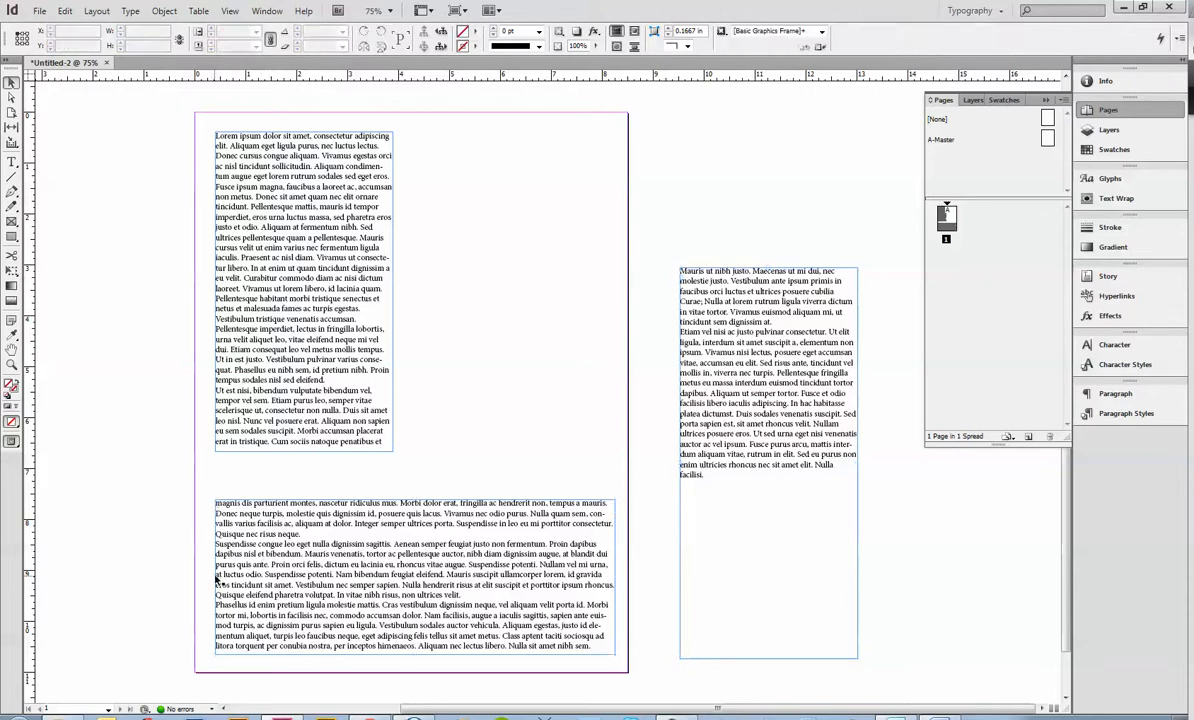
pyautogui.moveTo(215, 576); pyautogui.dragTo(467, 570)
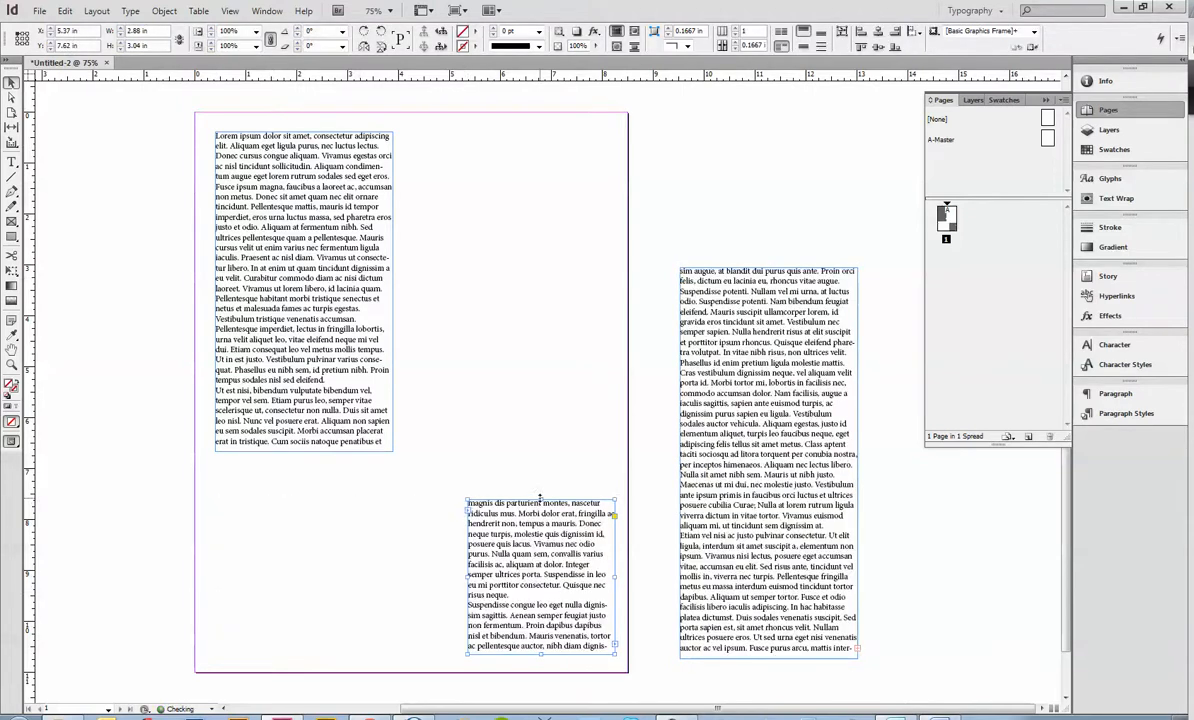
pyautogui.moveTo(540, 498); pyautogui.dragTo(541, 239)
pyautogui.moveTo(578, 387); pyautogui.dragTo(515, 371)
# - Narrow the first frame to about 2.82 in and the third to about 2.88 in, placing the three threaded frames side by side
pyautogui.click(365, 371)
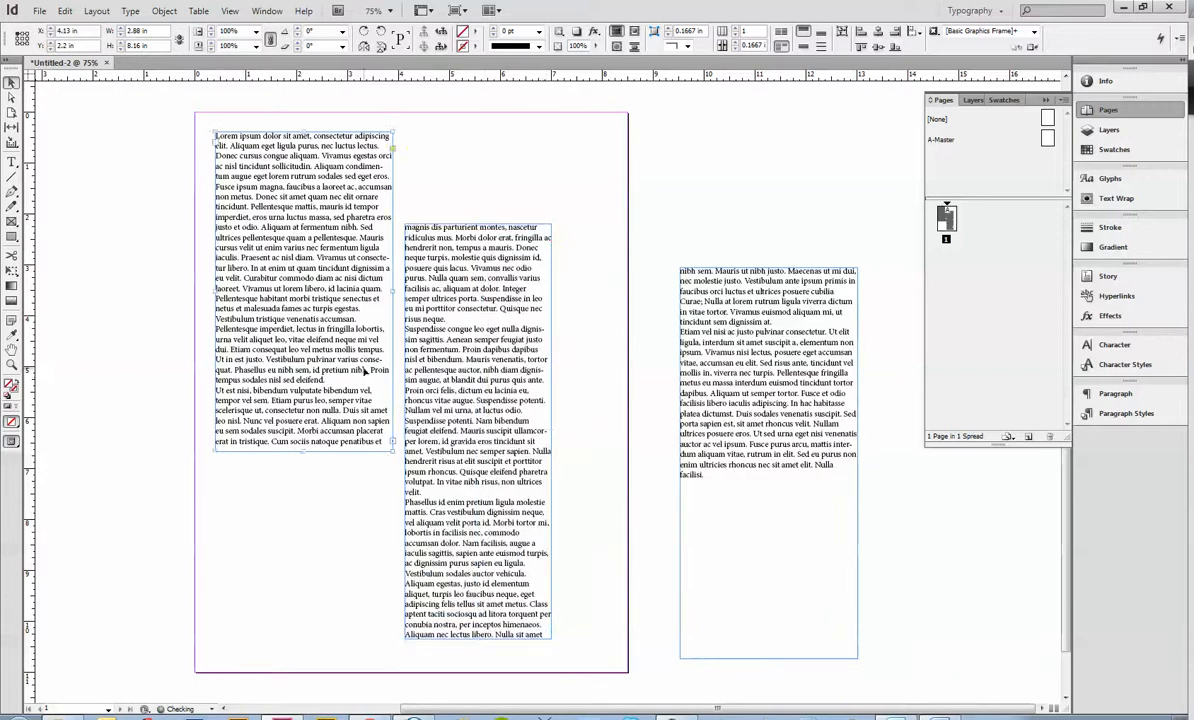
pyautogui.moveTo(393, 291); pyautogui.dragTo(359, 291)
pyautogui.moveTo(447, 306); pyautogui.dragTo(411, 300)
pyautogui.moveTo(746, 326); pyautogui.dragTo(588, 190)
pyautogui.moveTo(704, 329); pyautogui.dragTo(668, 379)
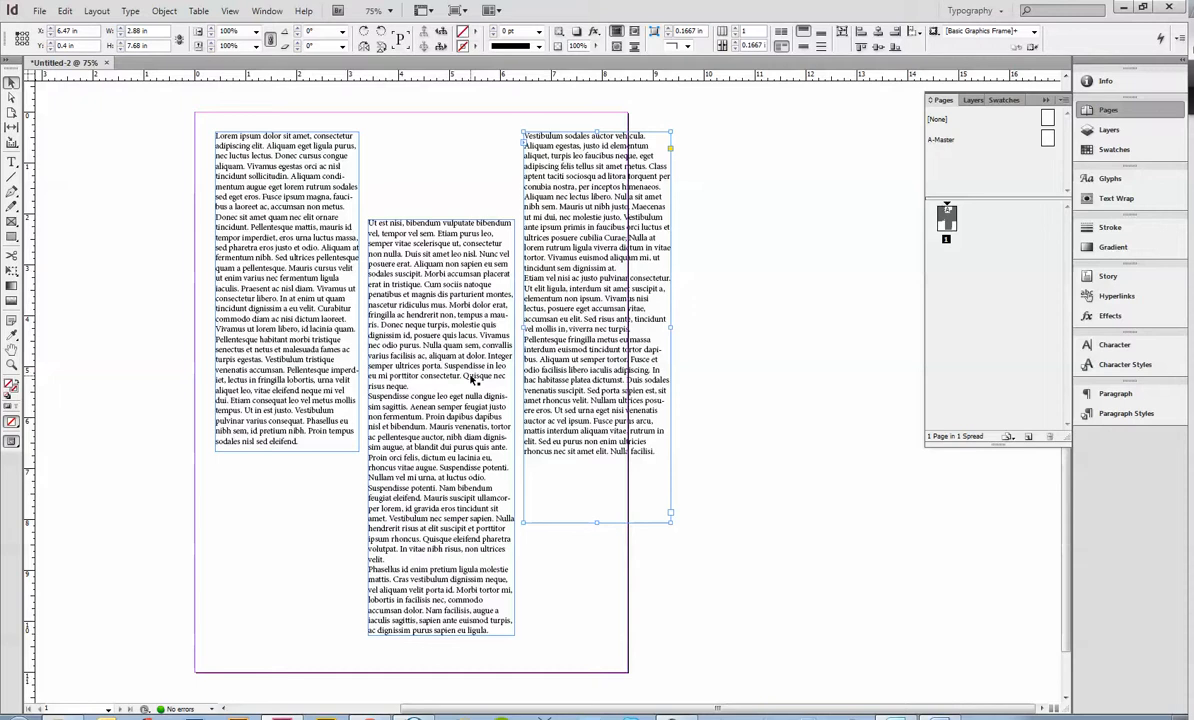
# - Delete the third and second threaded text frames, keeping only the first one
pyautogui.press('Delete')
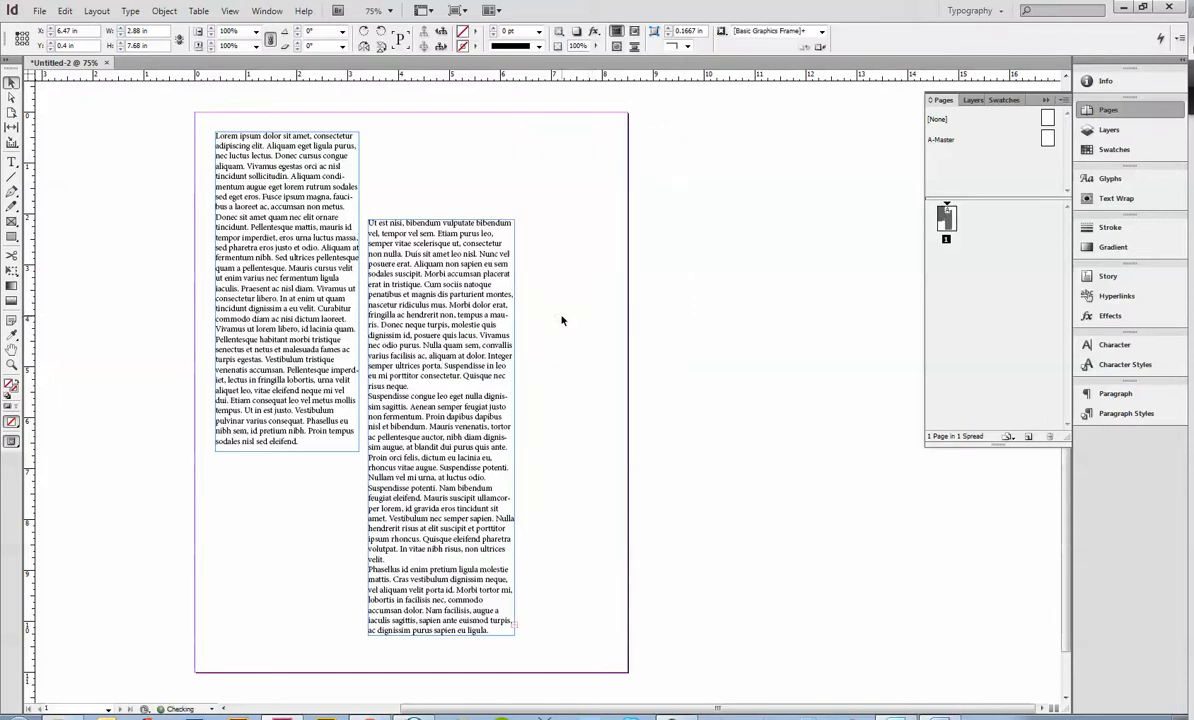
pyautogui.click(420, 332)
pyautogui.press('Delete')
# - Move the remaining text frame to about X 2.01 in, Y 0.58 in and enlarge it to about 3.99 in wide and 9.42 in high
pyautogui.click(284, 453)
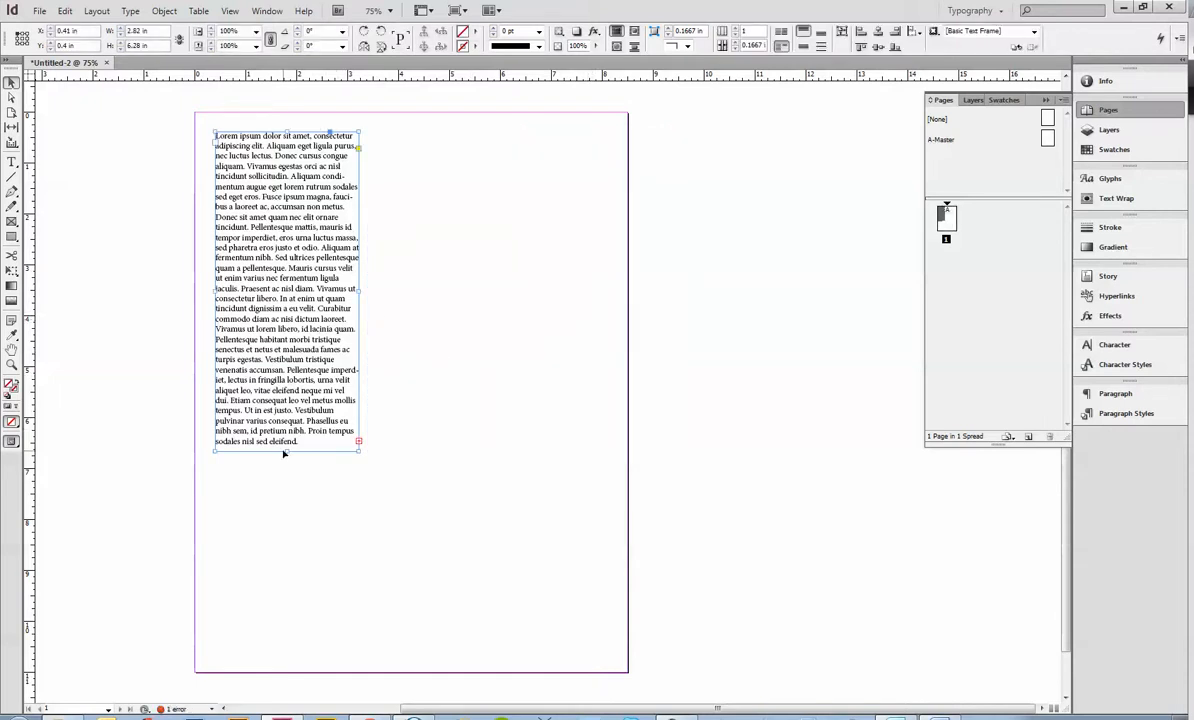
pyautogui.moveTo(270, 271); pyautogui.dragTo(352, 283)
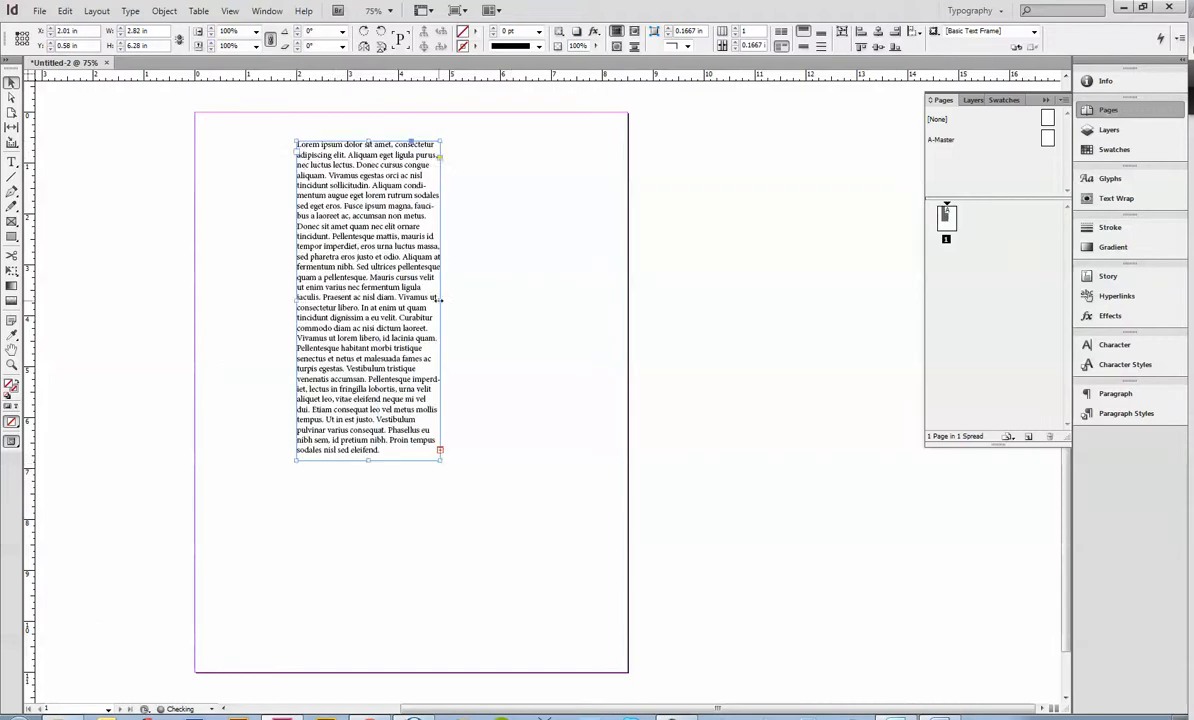
pyautogui.moveTo(440, 300); pyautogui.dragTo(500, 304)
pyautogui.moveTo(398, 463); pyautogui.dragTo(405, 622)
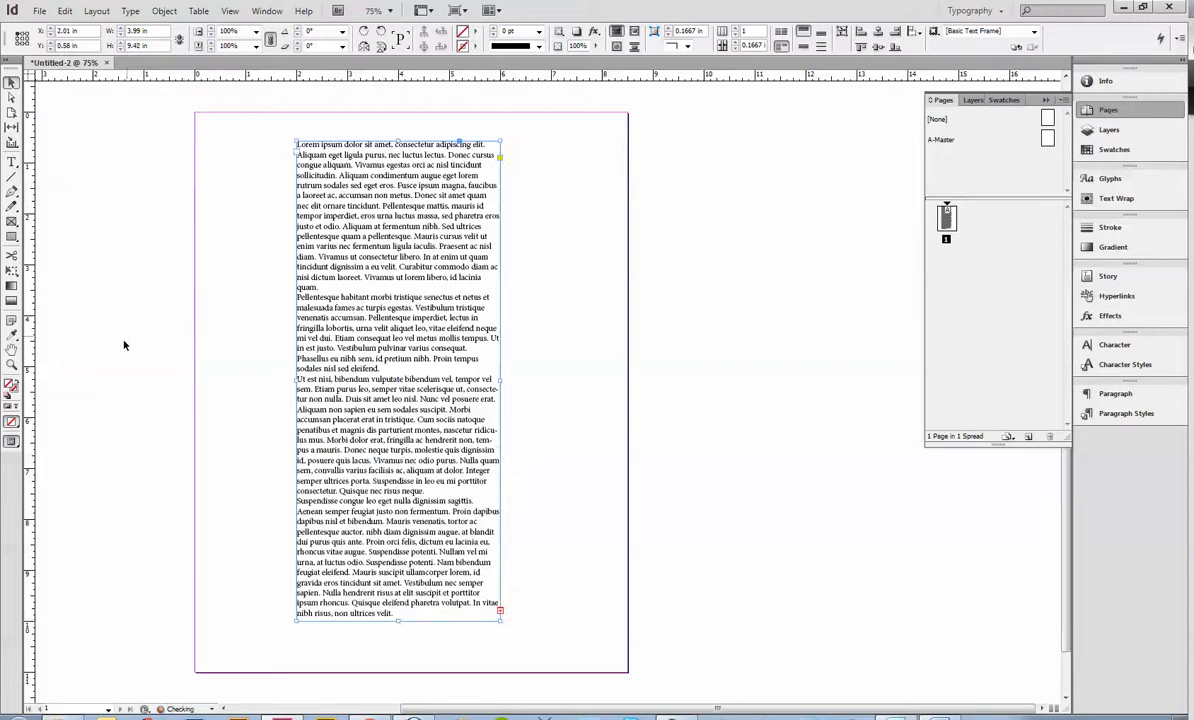
# - Set the font of all text in the frame to Adobe Garamond Pro, viewing the page at 125%
pyautogui.click(12, 364)
pyautogui.click(414, 196)
pyautogui.click(527, 247)
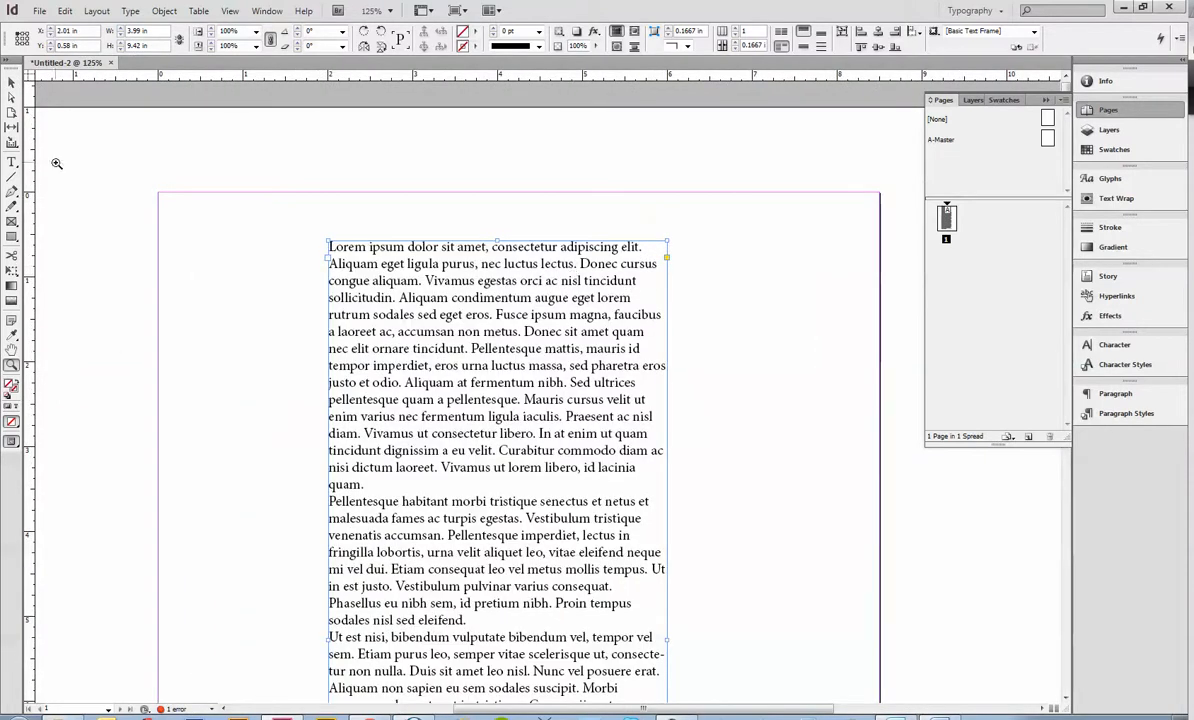
pyautogui.click(11, 80)
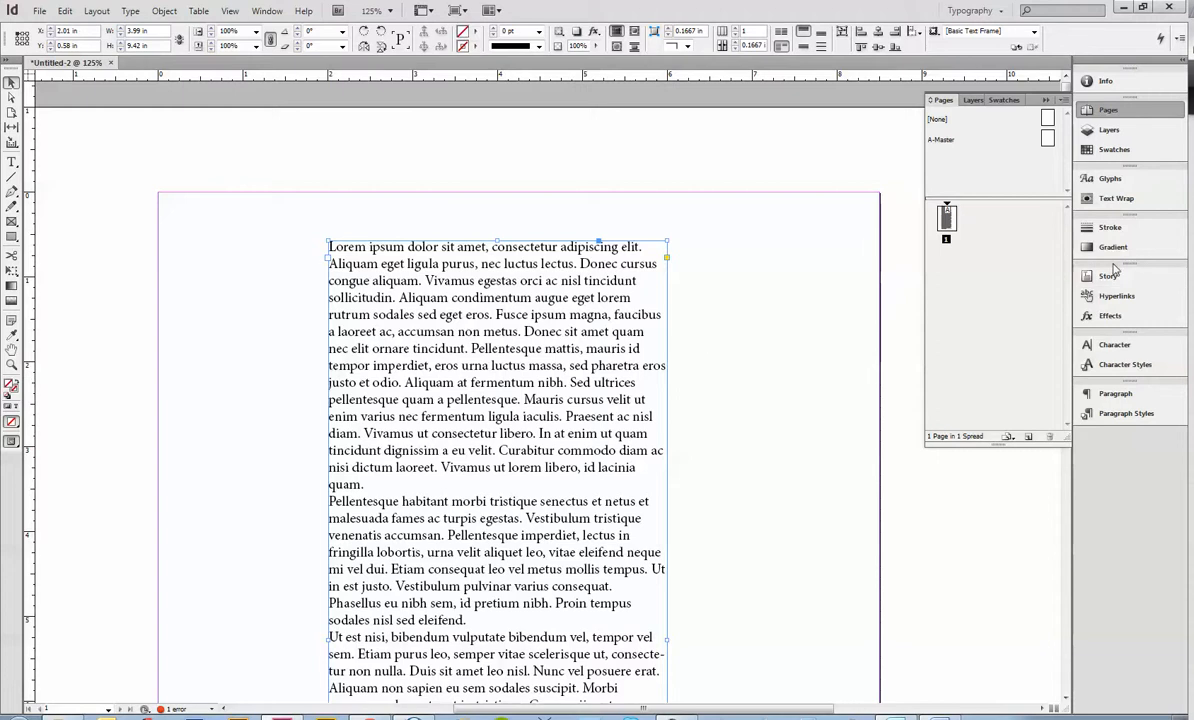
pyautogui.click(1117, 347)
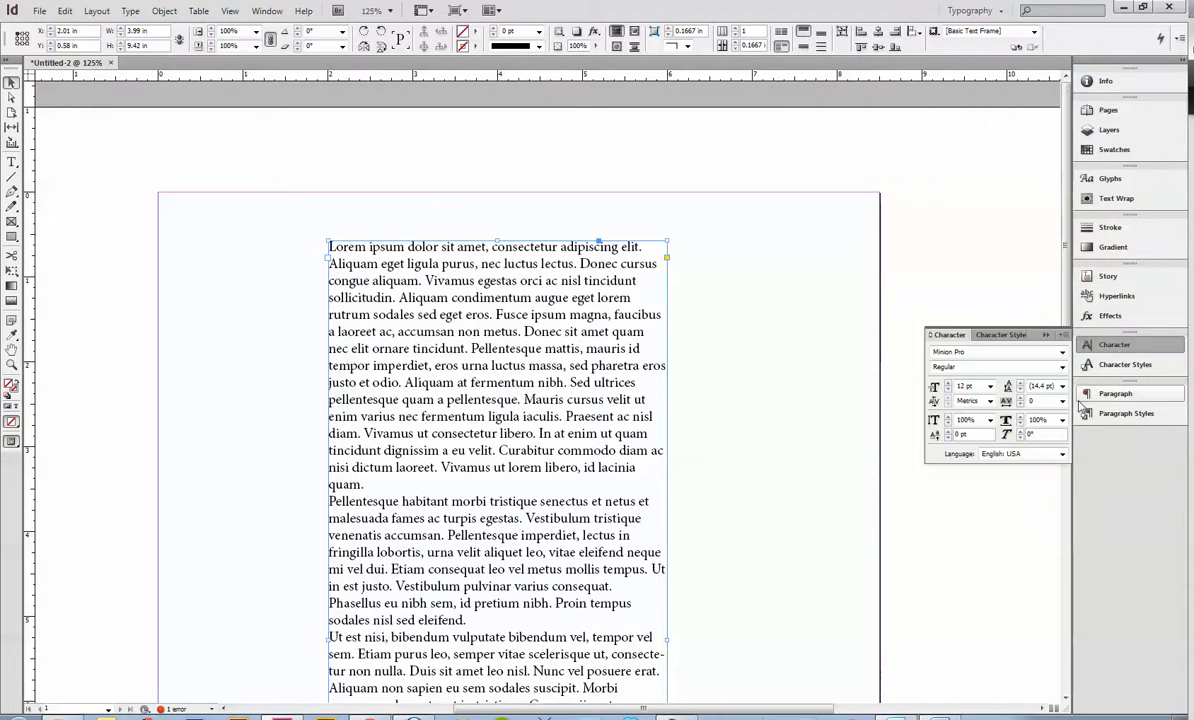
pyautogui.click(1068, 358)
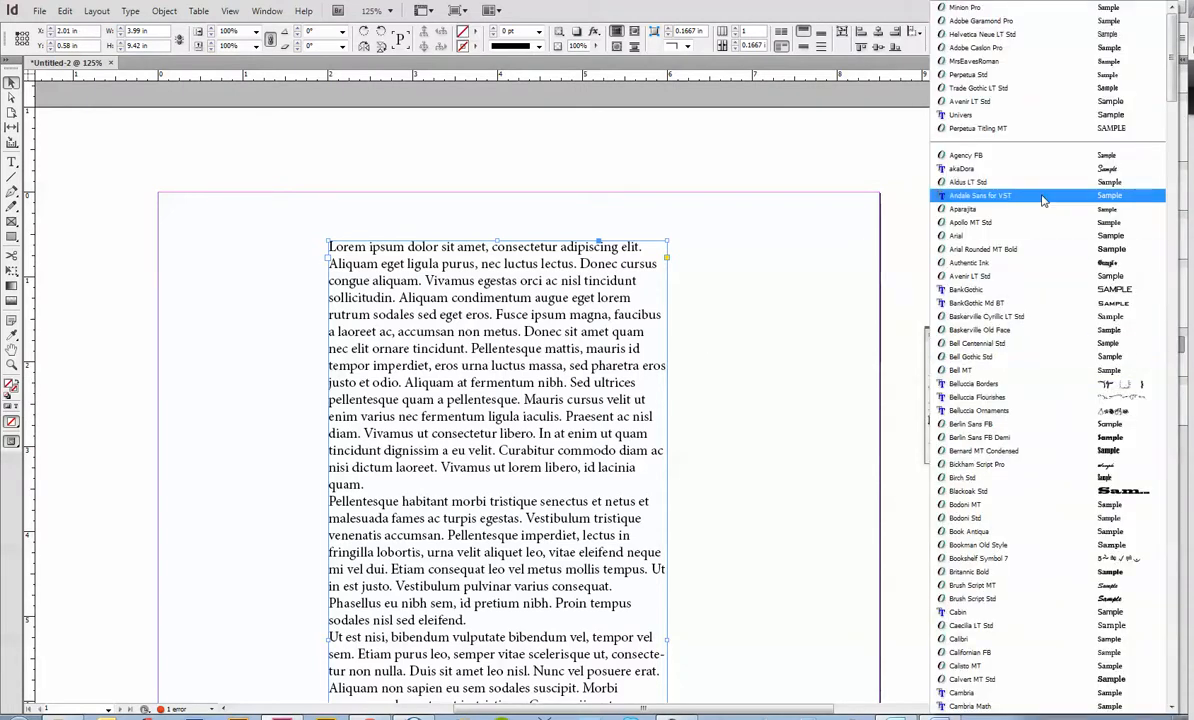
pyautogui.click(1016, 25)
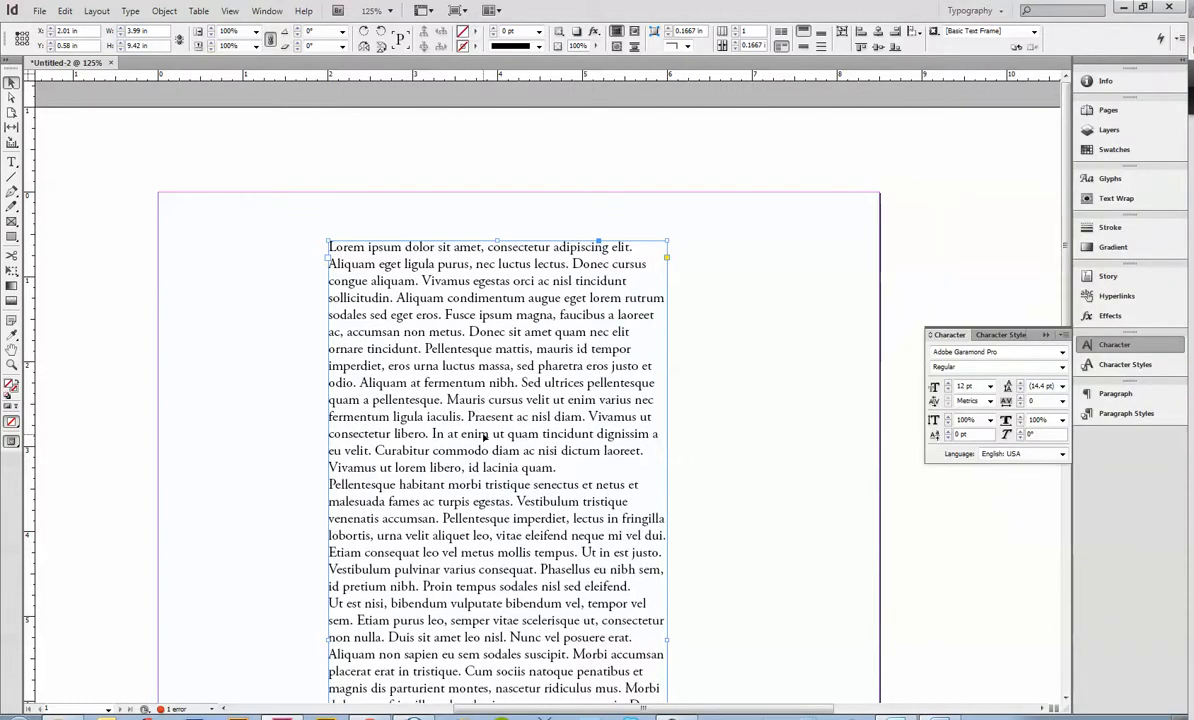
# - Format the opening words "Lorem ipsum dolor sit amet," in 18 pt Bold
pyautogui.click(12, 162)
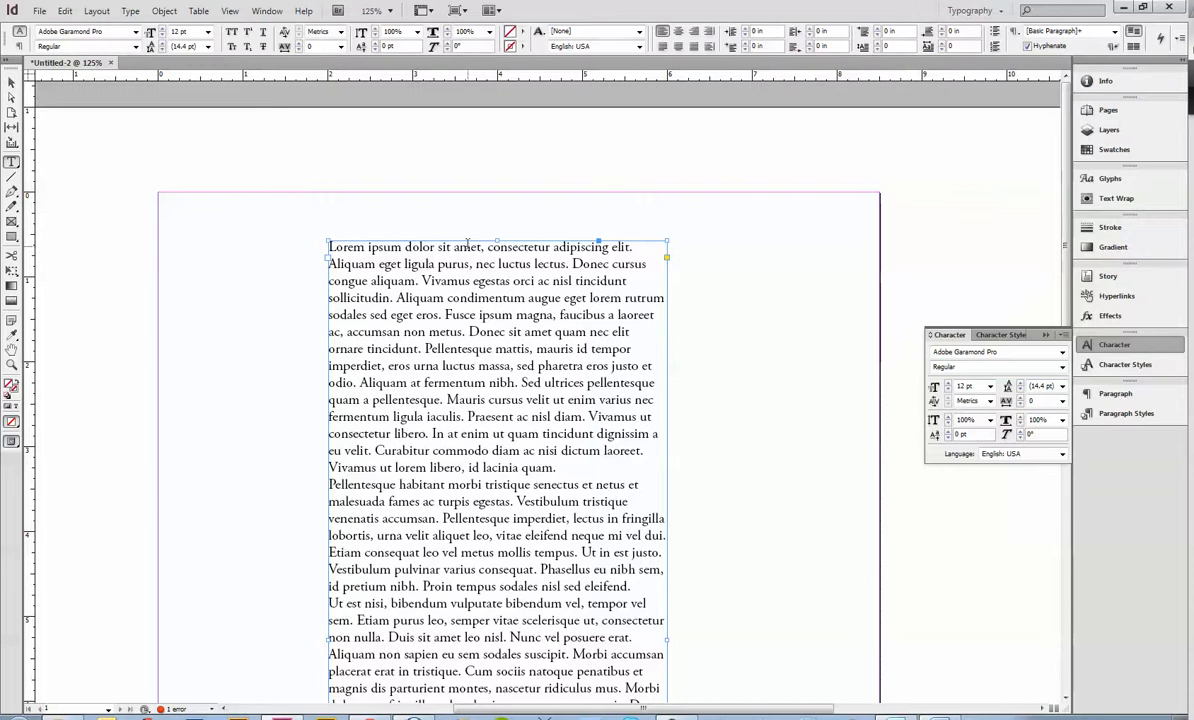
pyautogui.moveTo(329, 247); pyautogui.dragTo(484, 247)
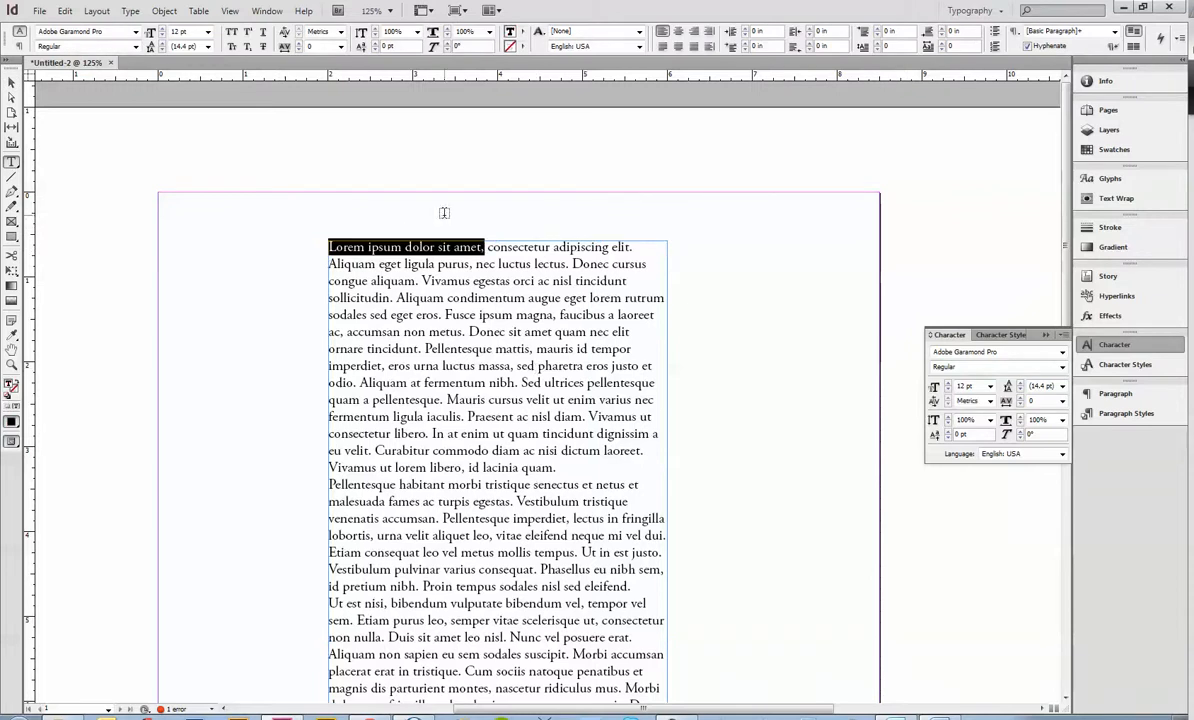
pyautogui.click(1062, 368)
pyautogui.click(1063, 369)
pyautogui.click(990, 386)
pyautogui.click(986, 481)
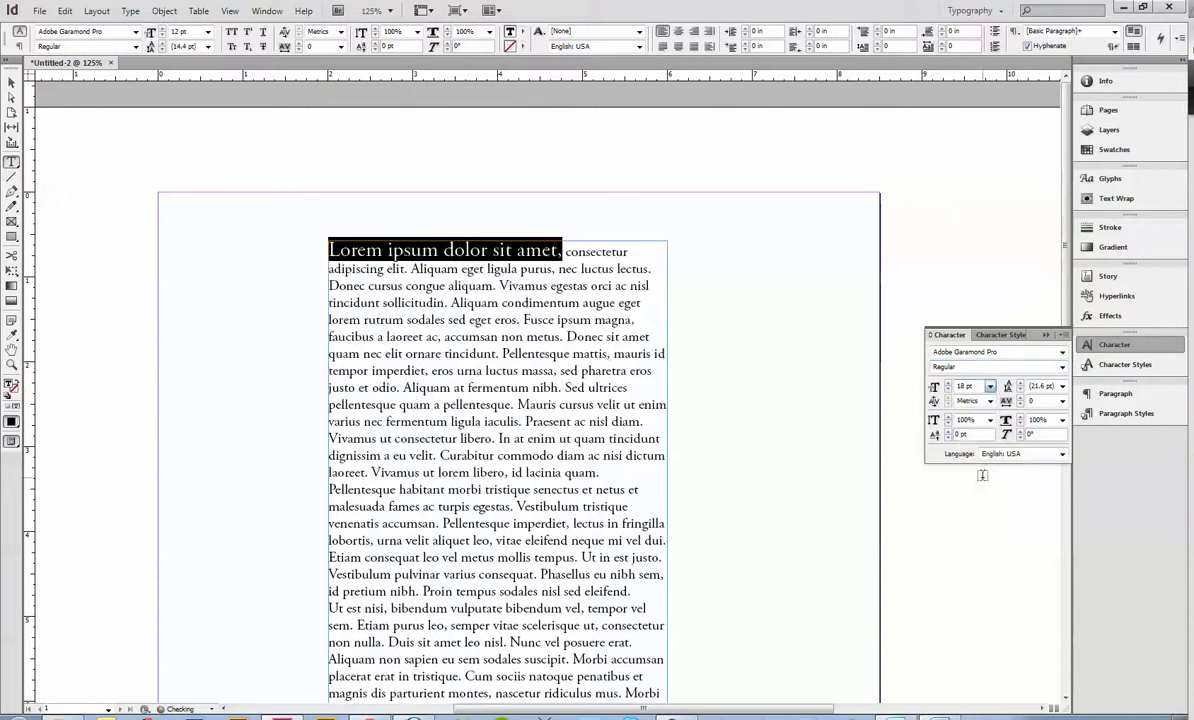
pyautogui.click(1062, 367)
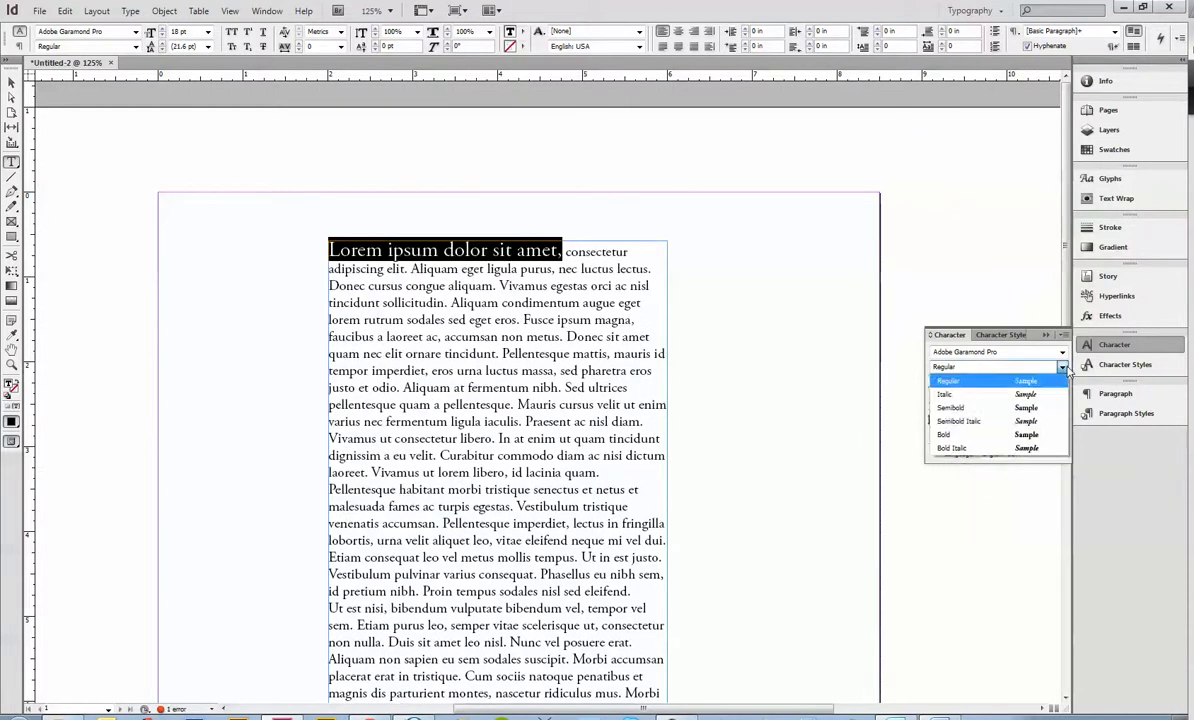
pyautogui.click(990, 511)
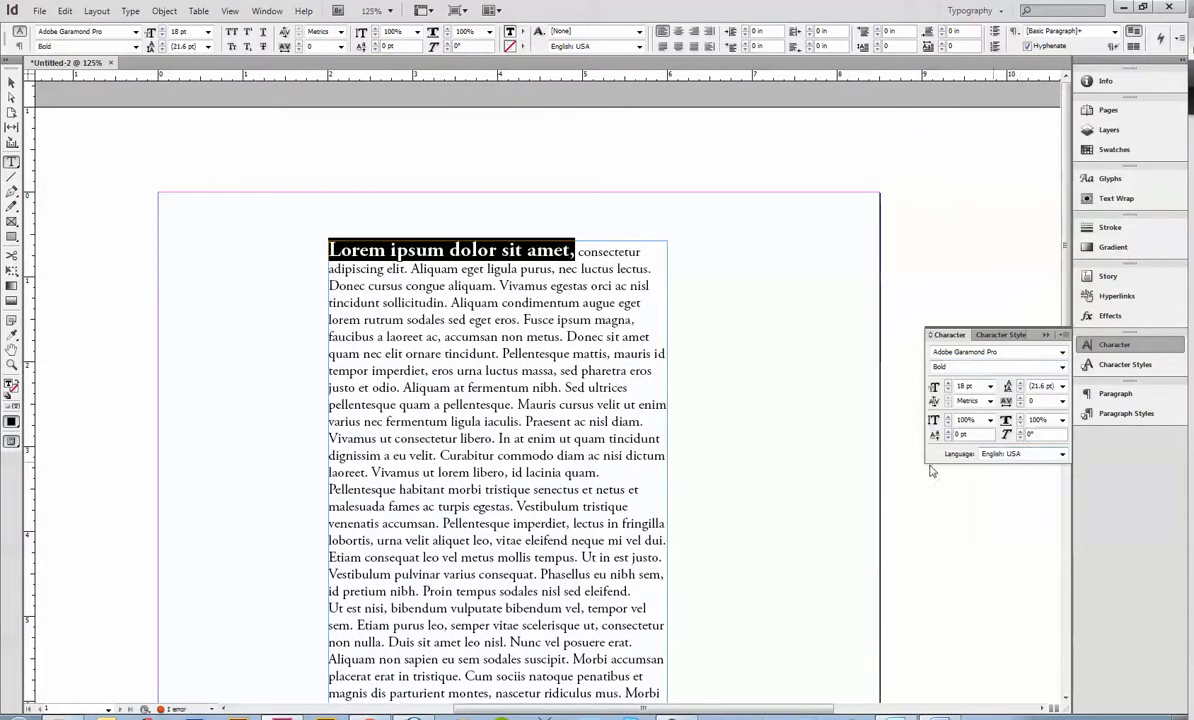
pyautogui.click(589, 404)
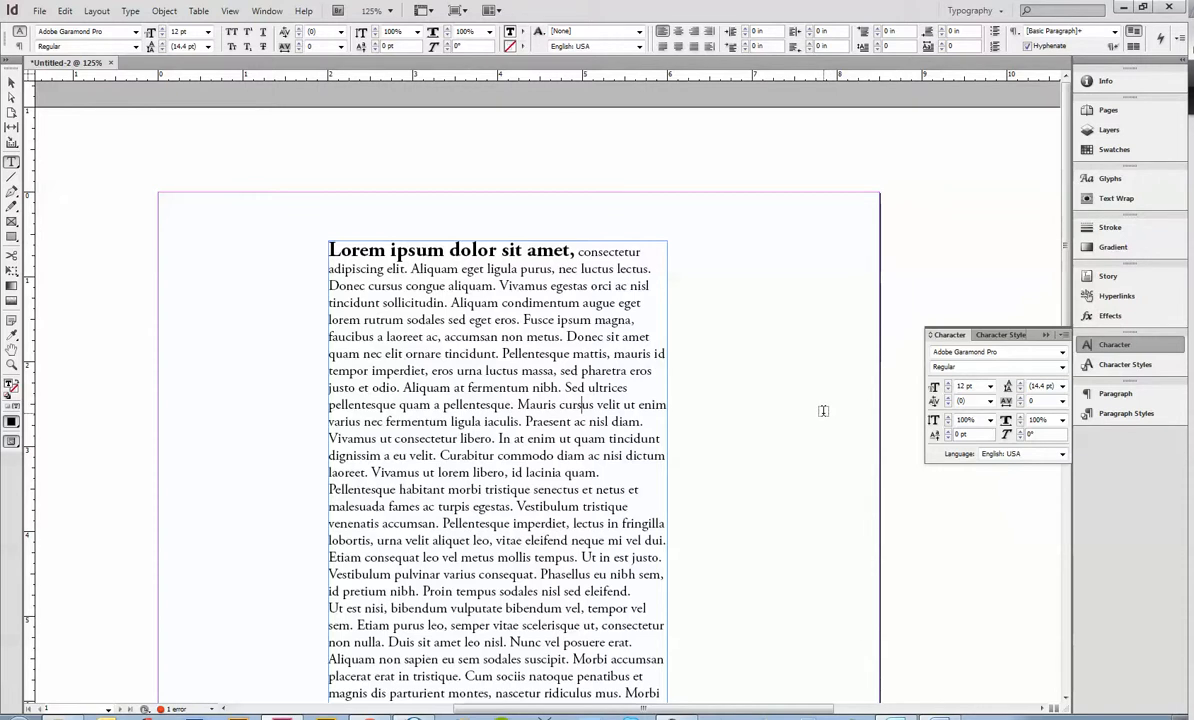
# - Set all text in the frame to the Regular style at 9 pt
pyautogui.click(12, 83)
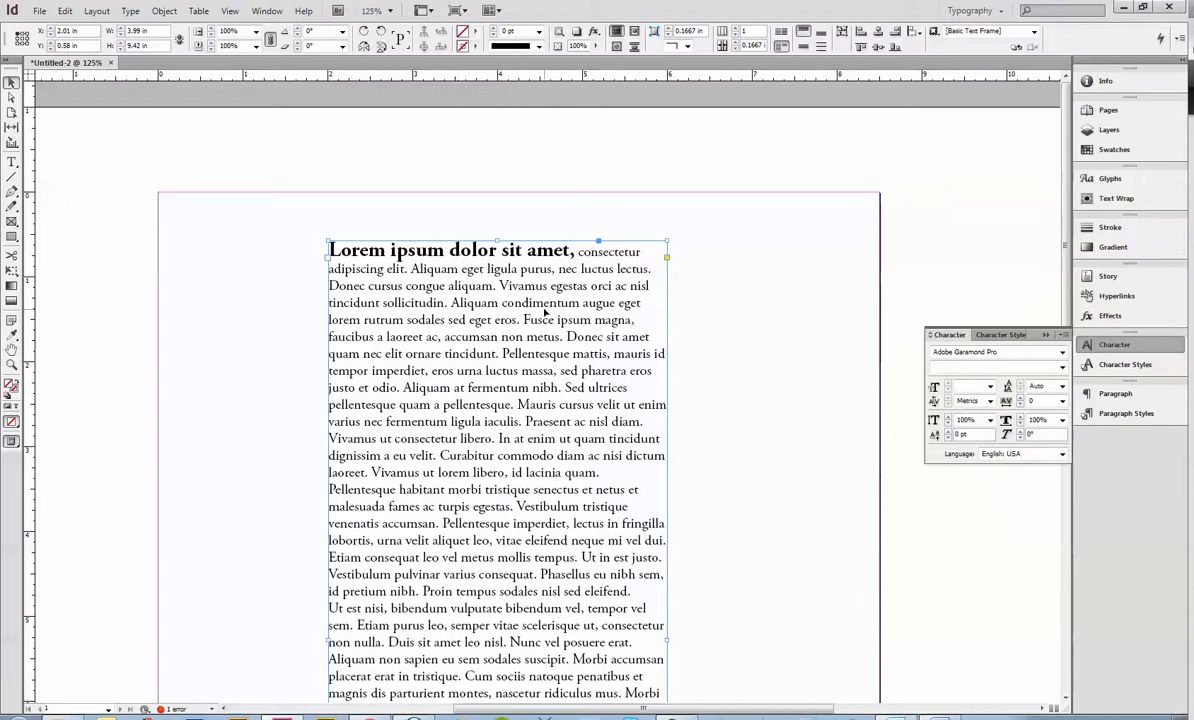
pyautogui.click(1062, 367)
pyautogui.click(997, 385)
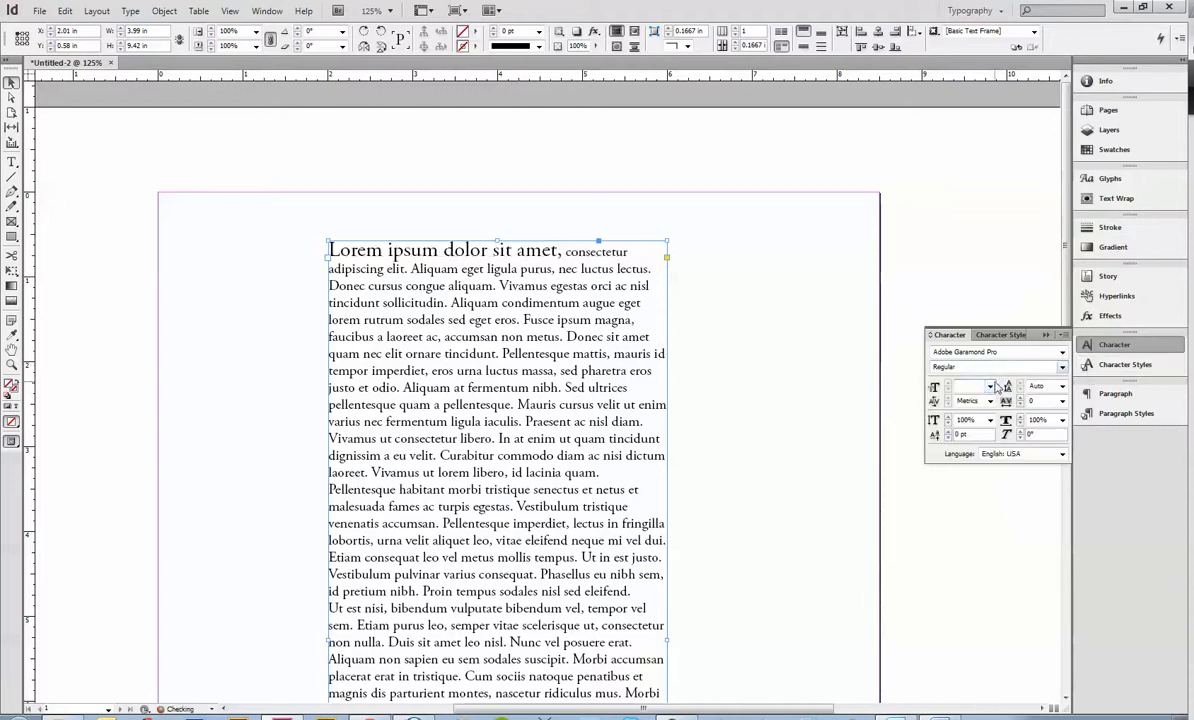
pyautogui.click(990, 386)
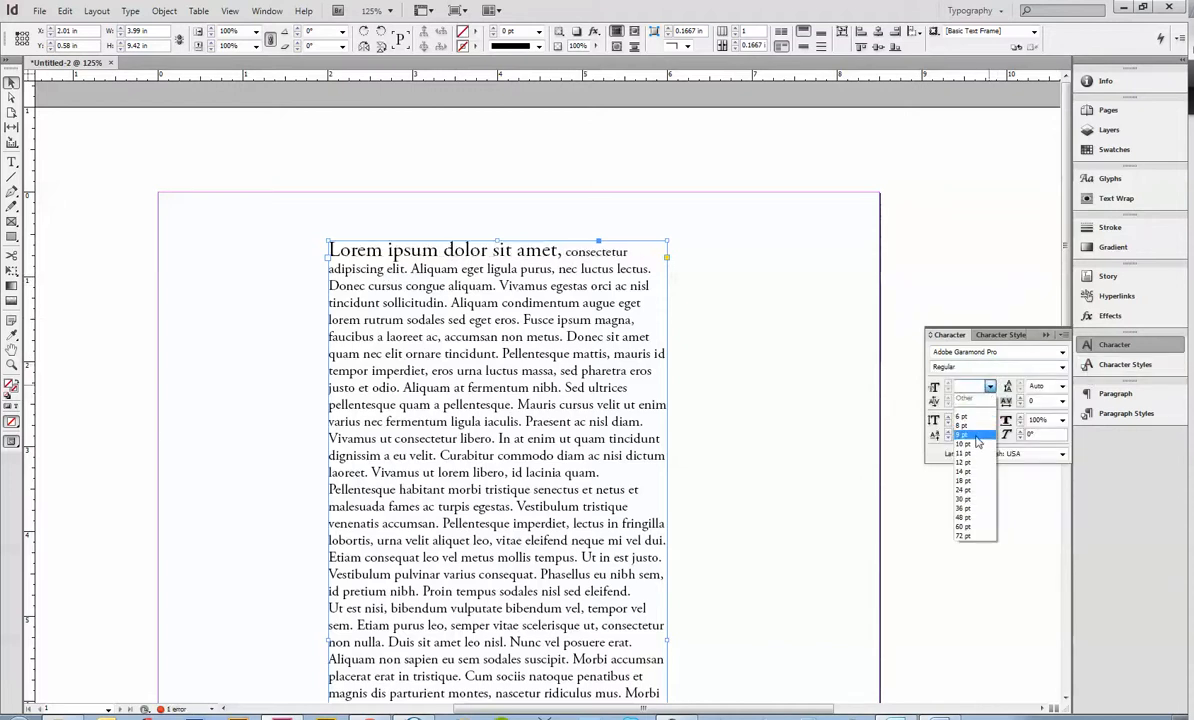
pyautogui.click(975, 437)
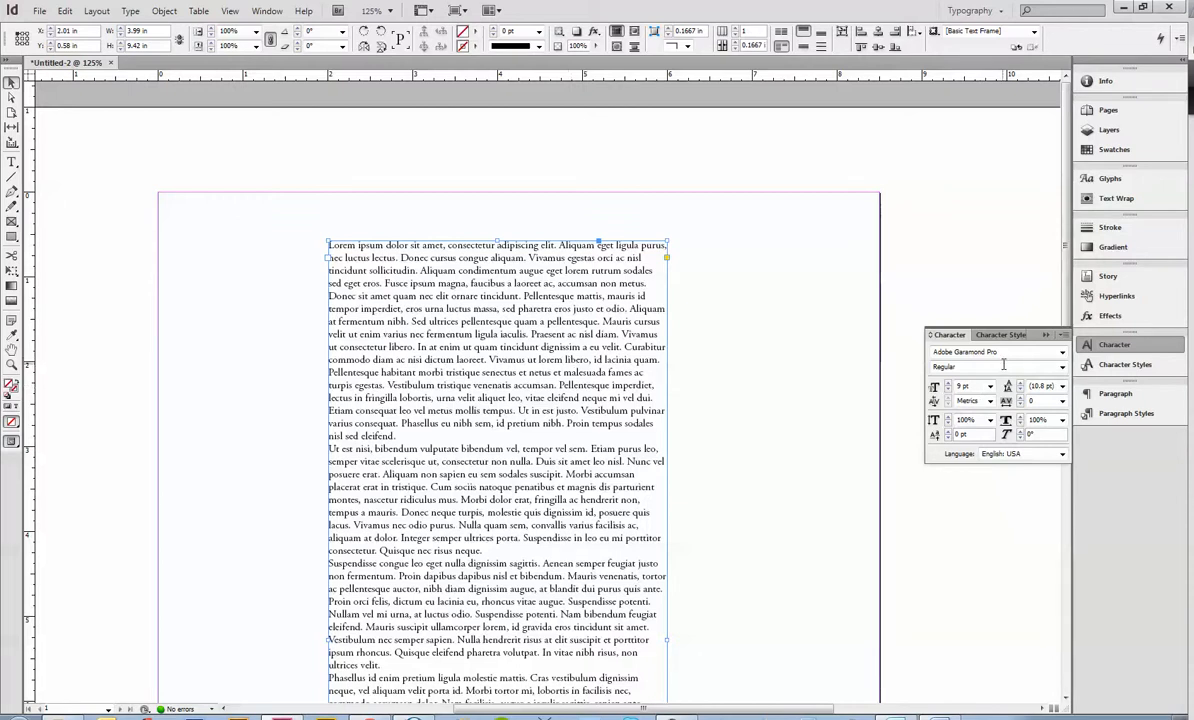
# - Change the font of the frame's text to Univers and reduce its size to 8 pt
pyautogui.click(1062, 352)
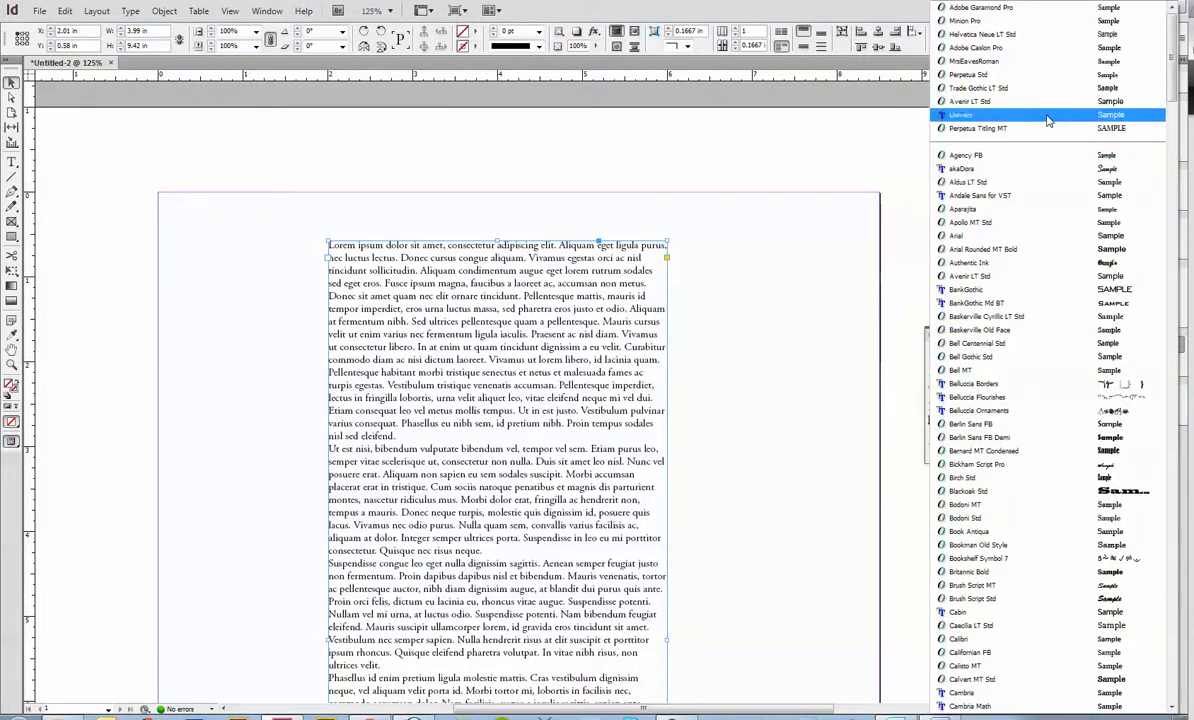
pyautogui.click(1047, 116)
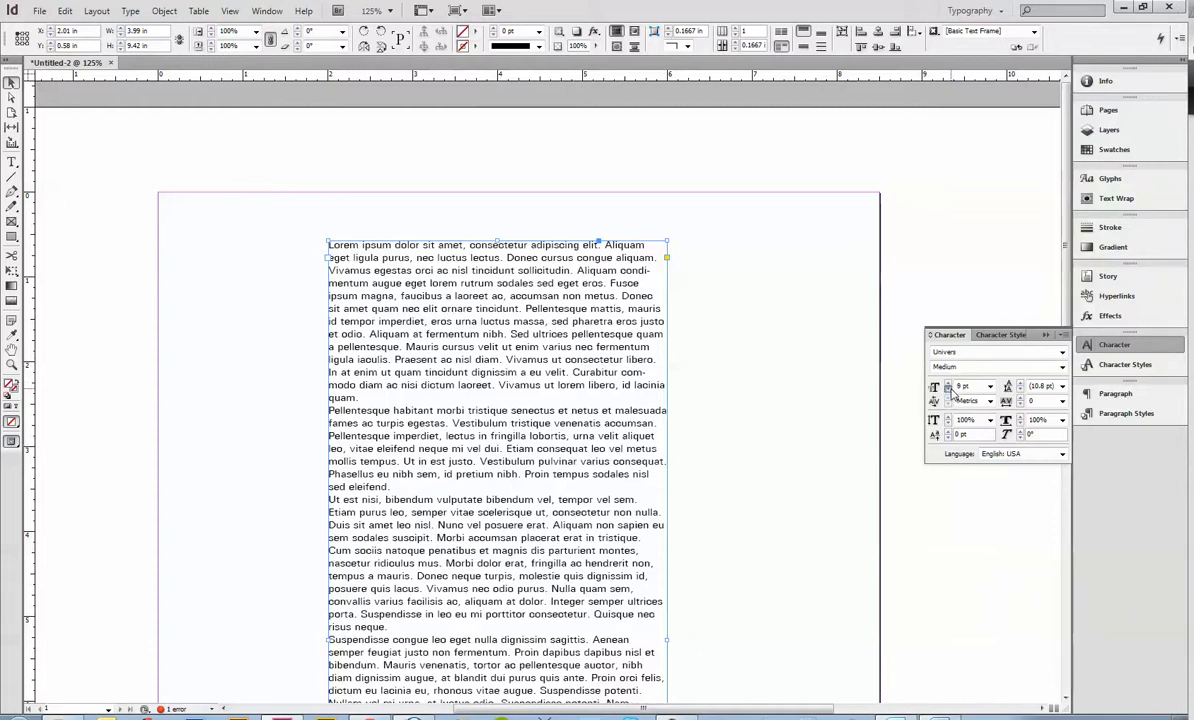
pyautogui.click(949, 389)
# - Set the font of the whole text frame to MrsEavesRoman, viewing the text at 300%
pyautogui.click(11, 365)
pyautogui.click(480, 294)
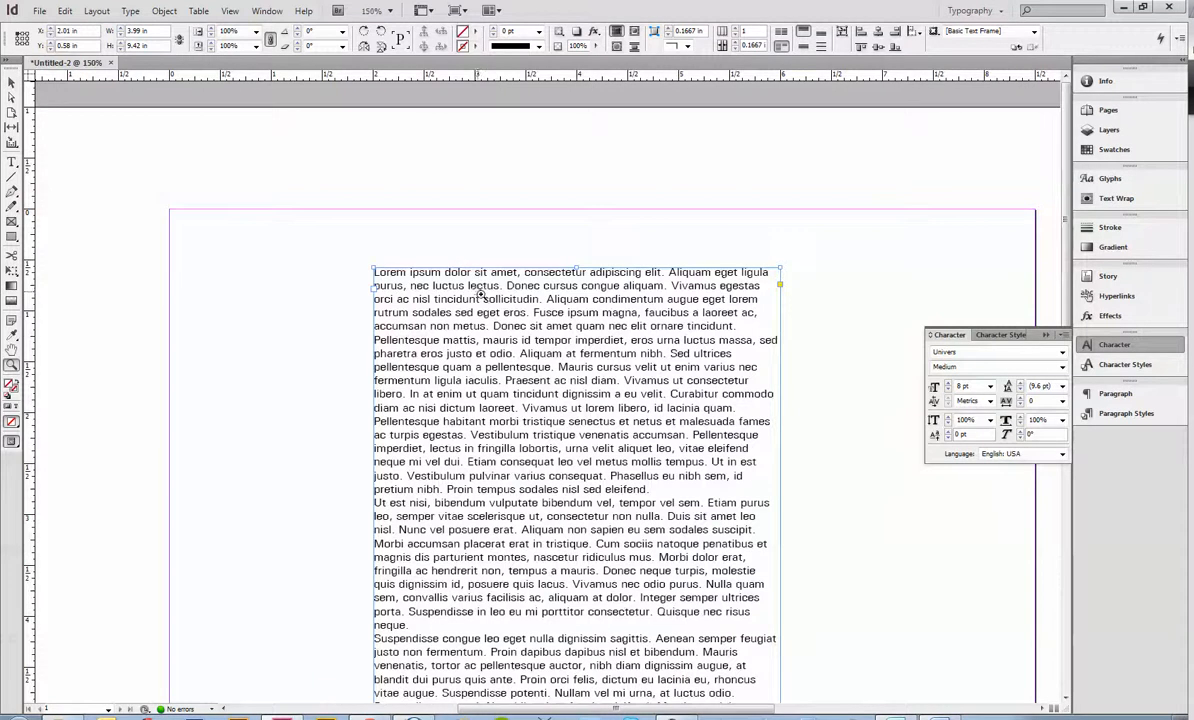
pyautogui.click(592, 341)
pyautogui.click(462, 330)
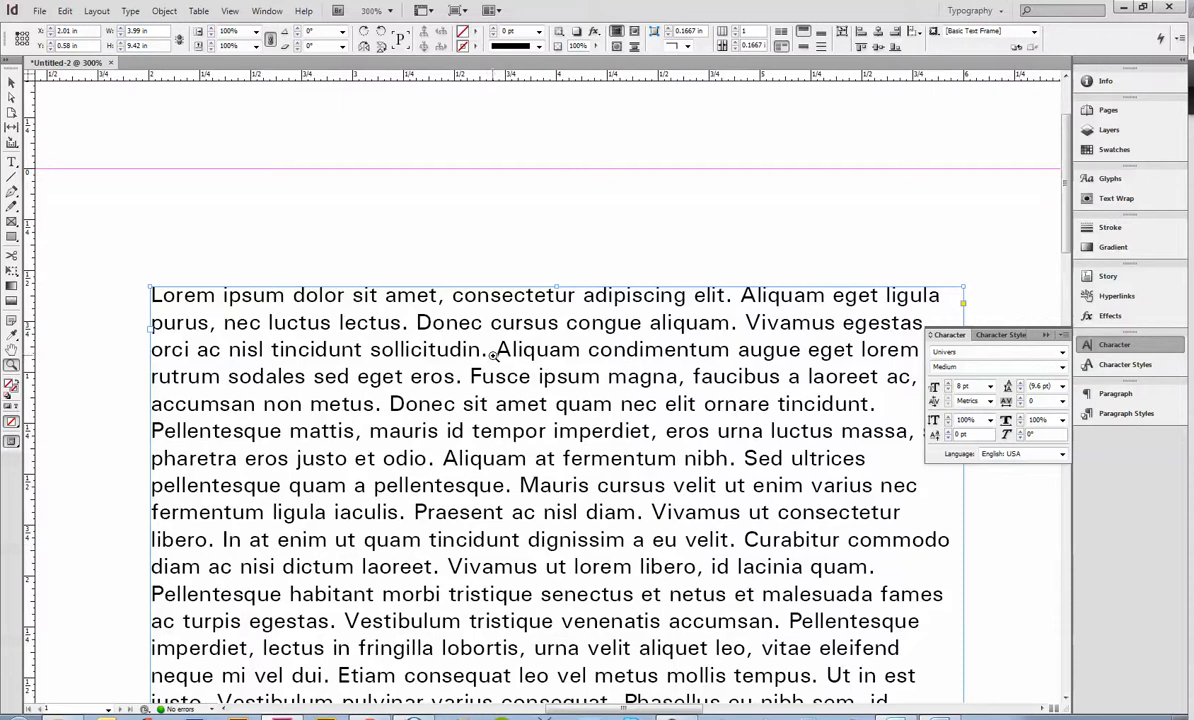
pyautogui.click(1062, 352)
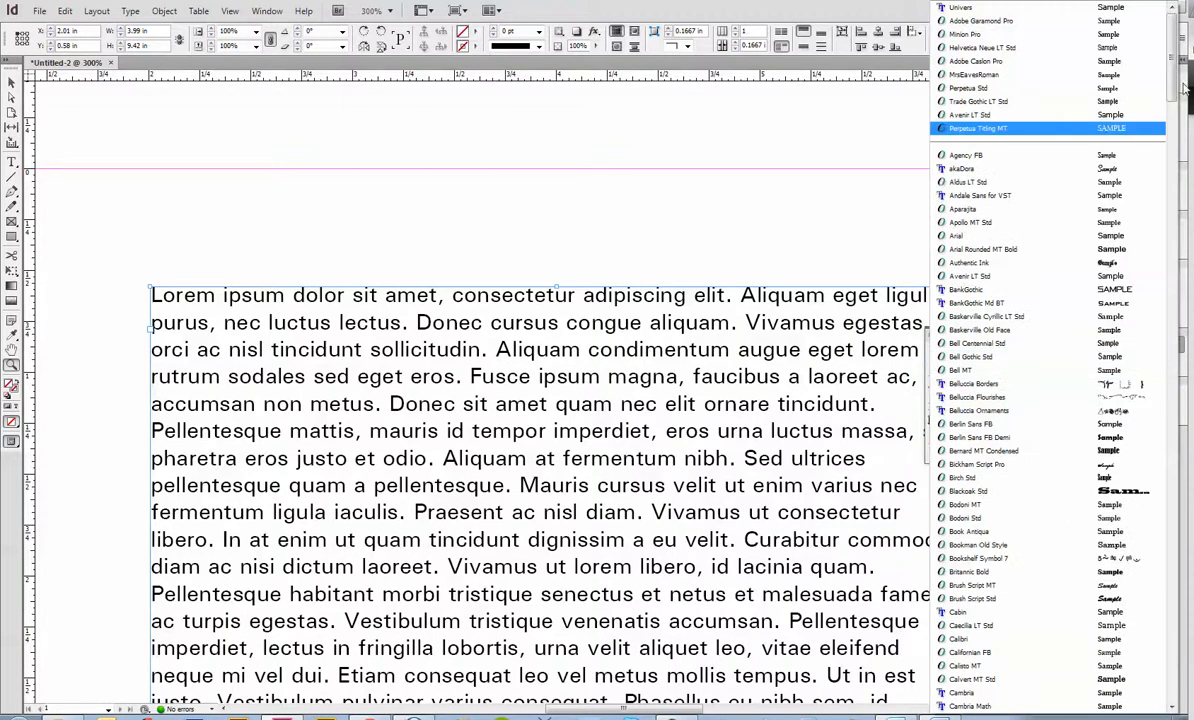
pyautogui.moveTo(1173, 79)
pyautogui.mouseDown()
pyautogui.moveTo(1176, 101)
pyautogui.moveTo(1176, 81)
pyautogui.mouseUp()
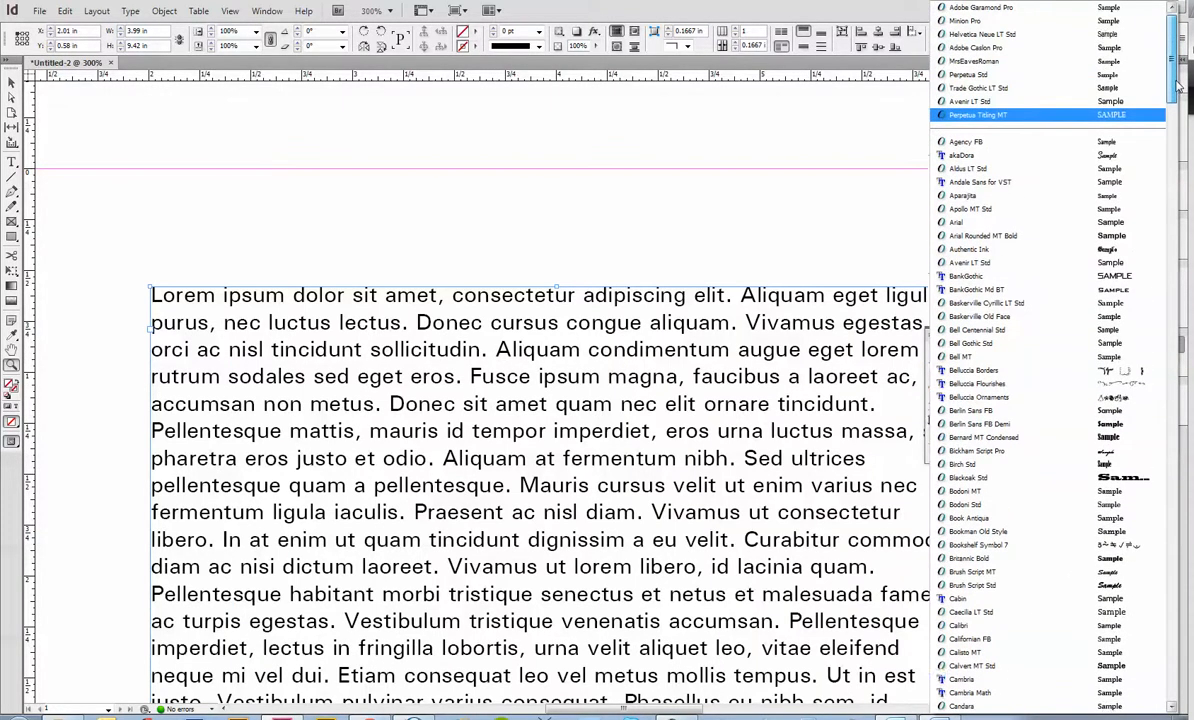
pyautogui.click(995, 77)
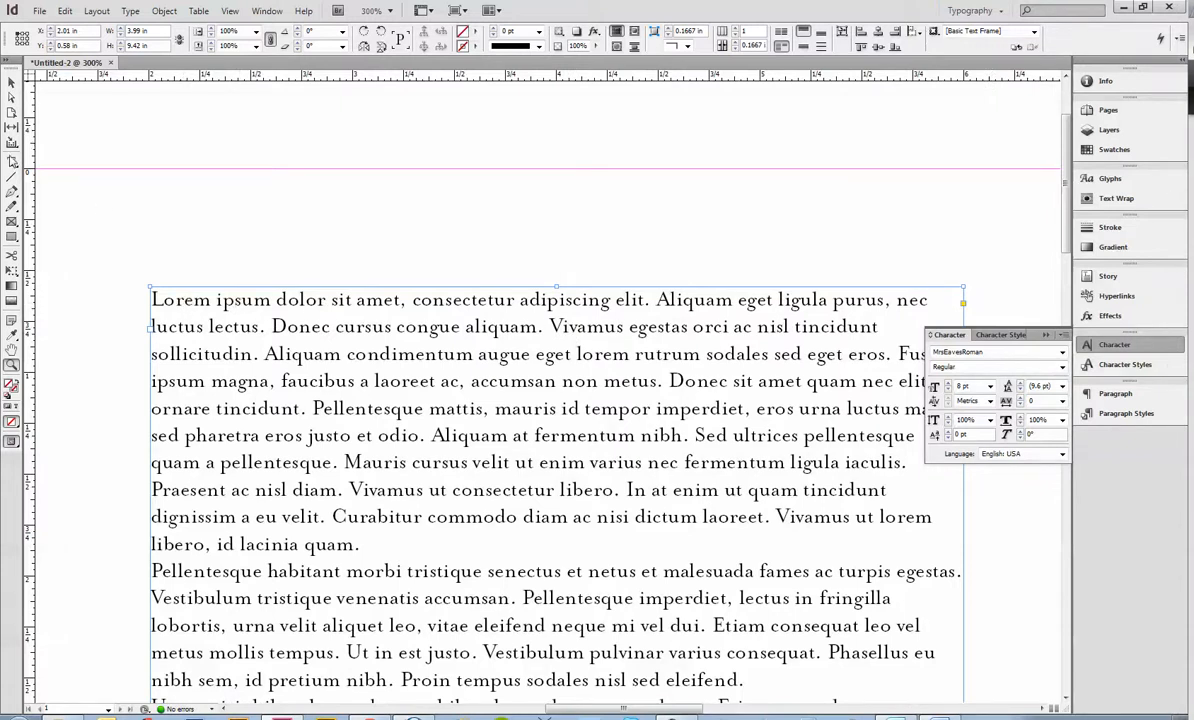
# - Undo the last font change to compare the two typefaces, and redo it
pyautogui.click(12, 82)
pyautogui.hotkey('ctrl', 'z')
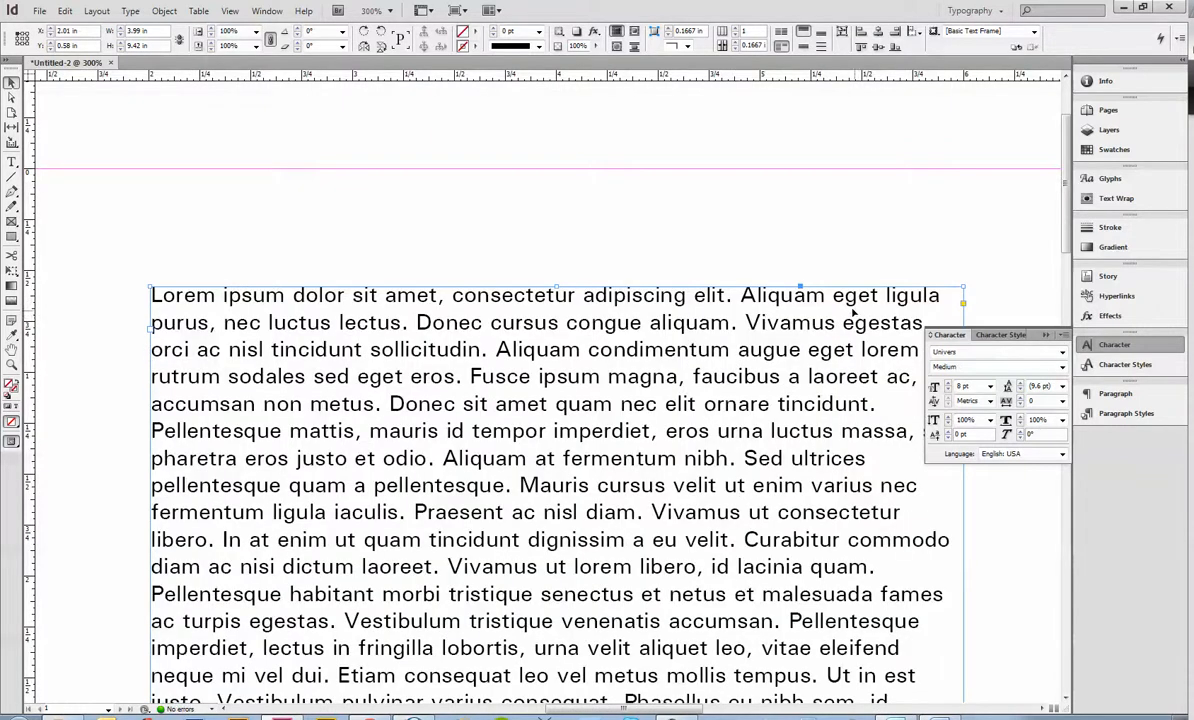
pyautogui.click(64, 10)
pyautogui.click(73, 42)
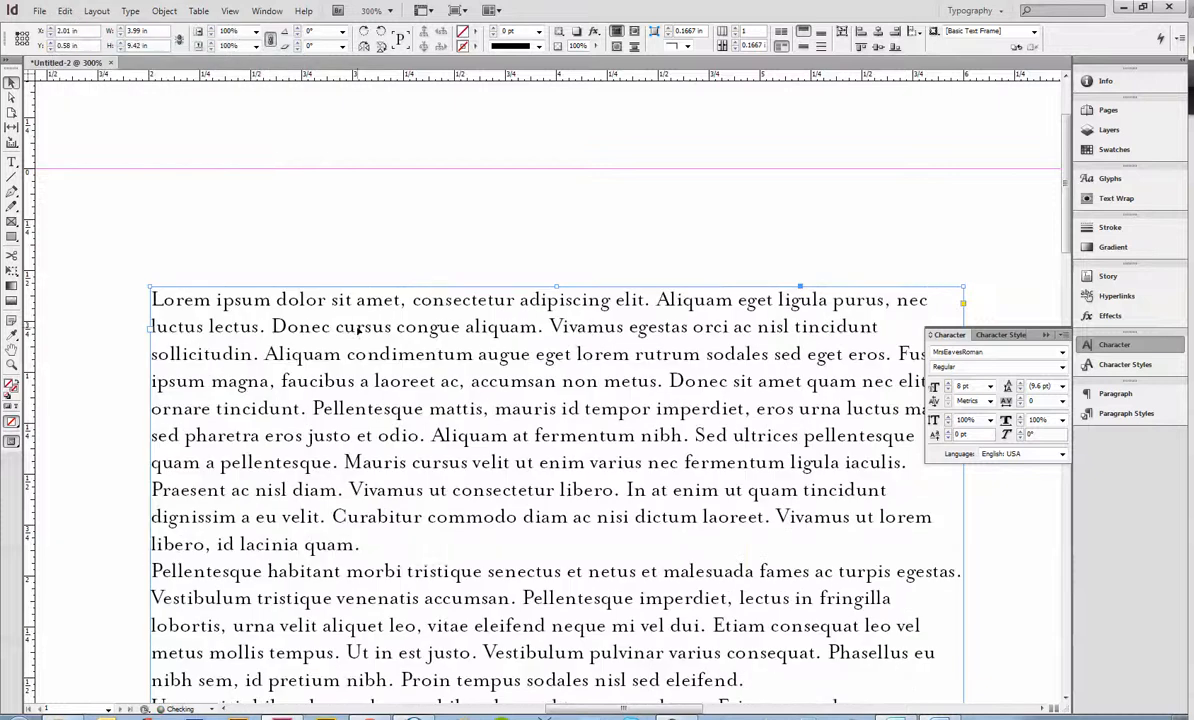
# - Set the frame's text size to 9 pt and its leading to 11 pt
pyautogui.hotkey('ctrl', '-')
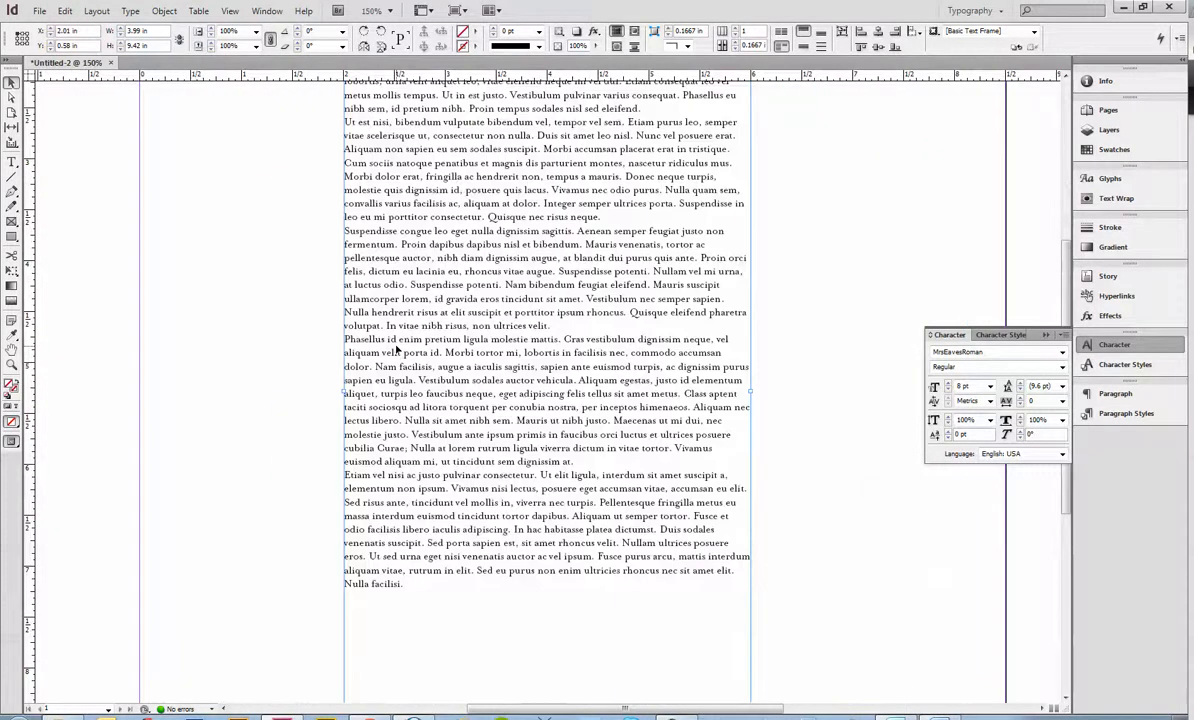
pyautogui.hotkey('ctrl', '-')
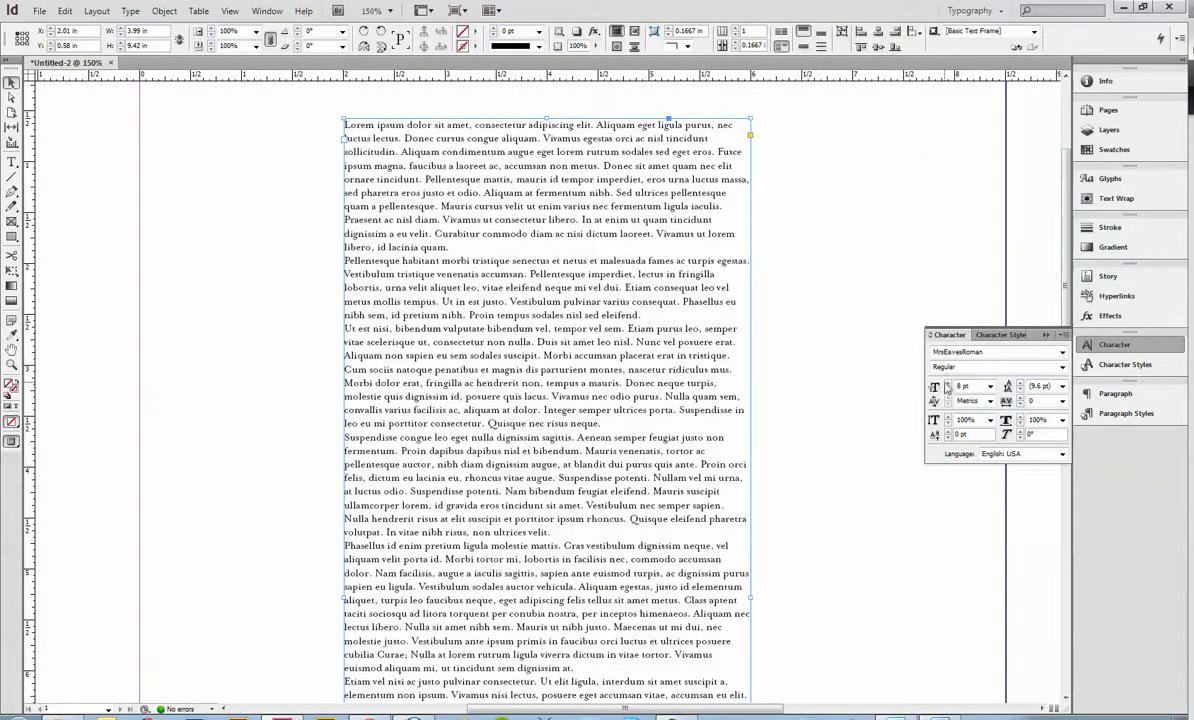
pyautogui.hotkey('ctrl', 'shift', '.')
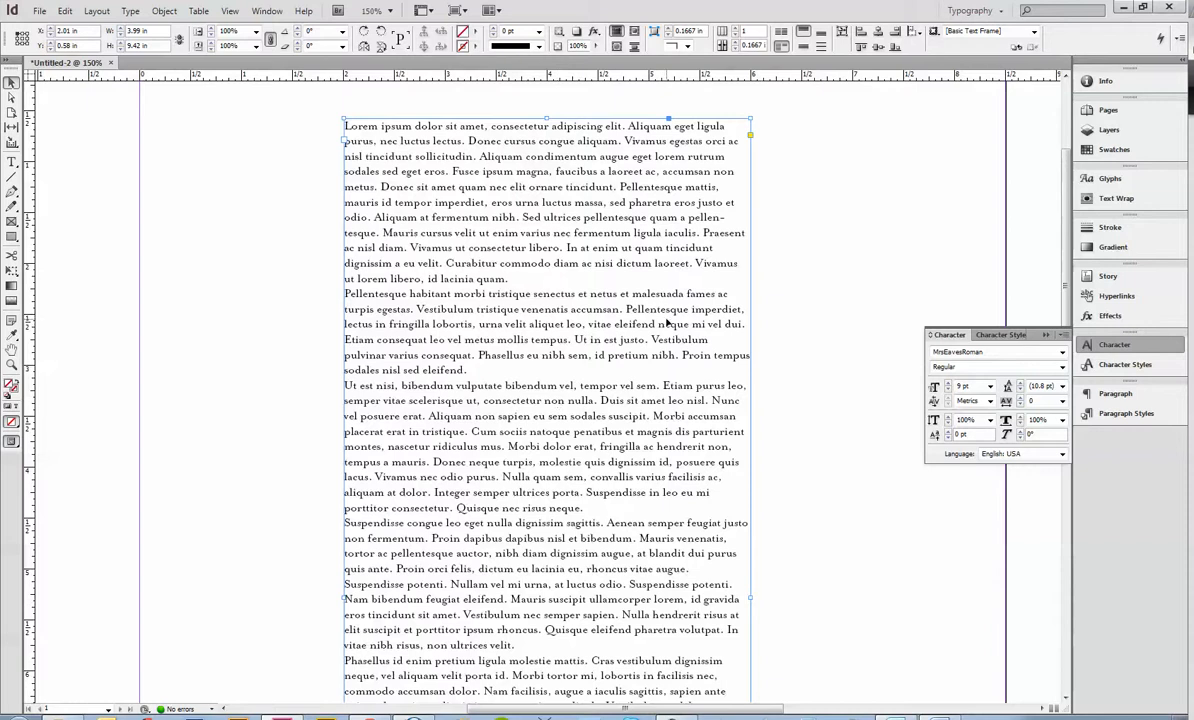
pyautogui.click(1020, 385)
pyautogui.click(1020, 385)
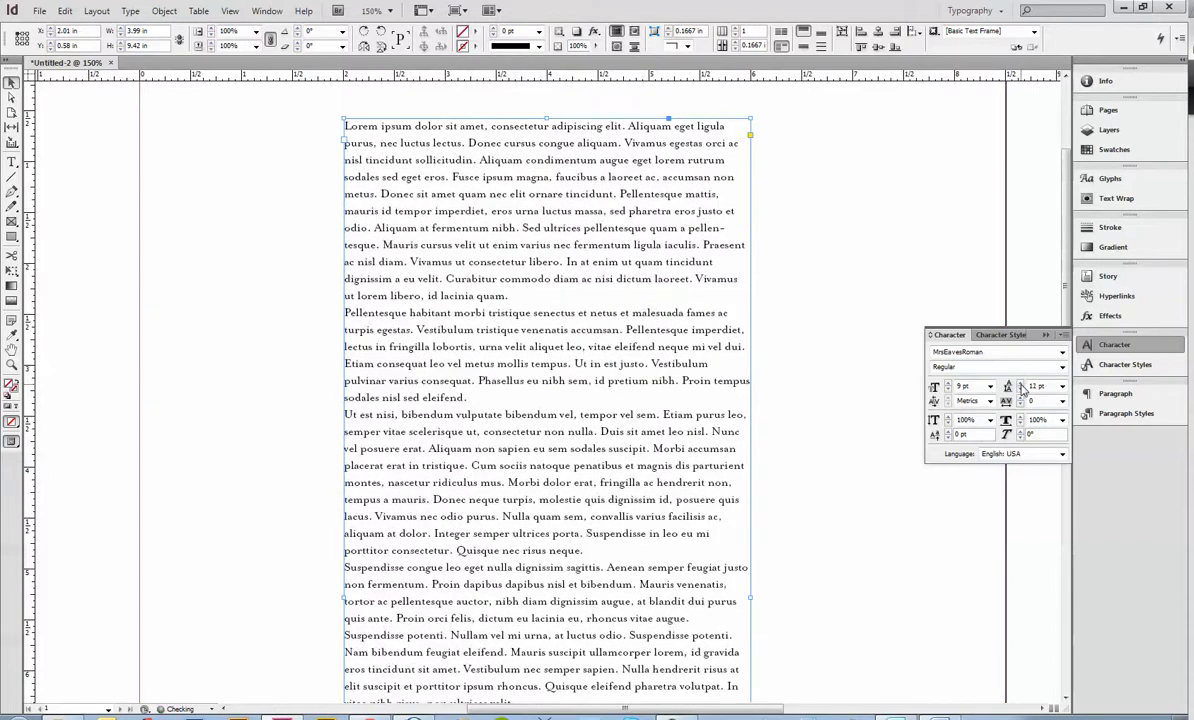
pyautogui.click(1021, 391)
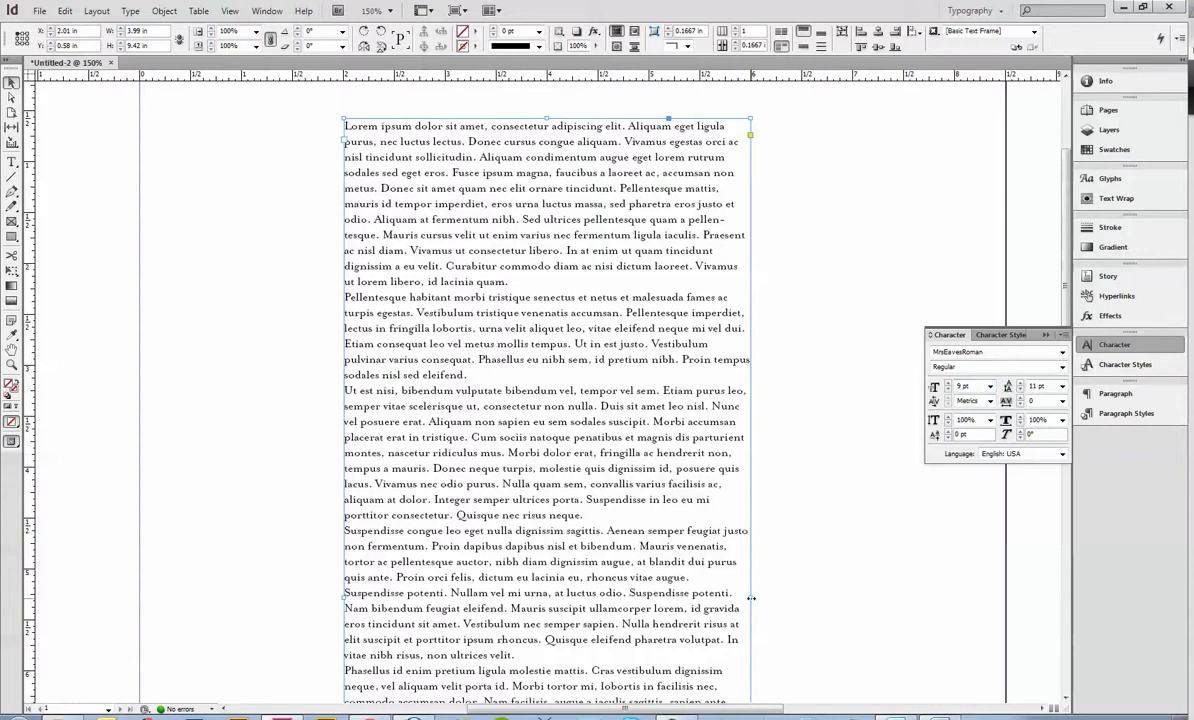
# - Widen the text frame to about 4.7 in and increase the leading of its text to 13 pt
pyautogui.moveTo(751, 597); pyautogui.dragTo(864, 630)
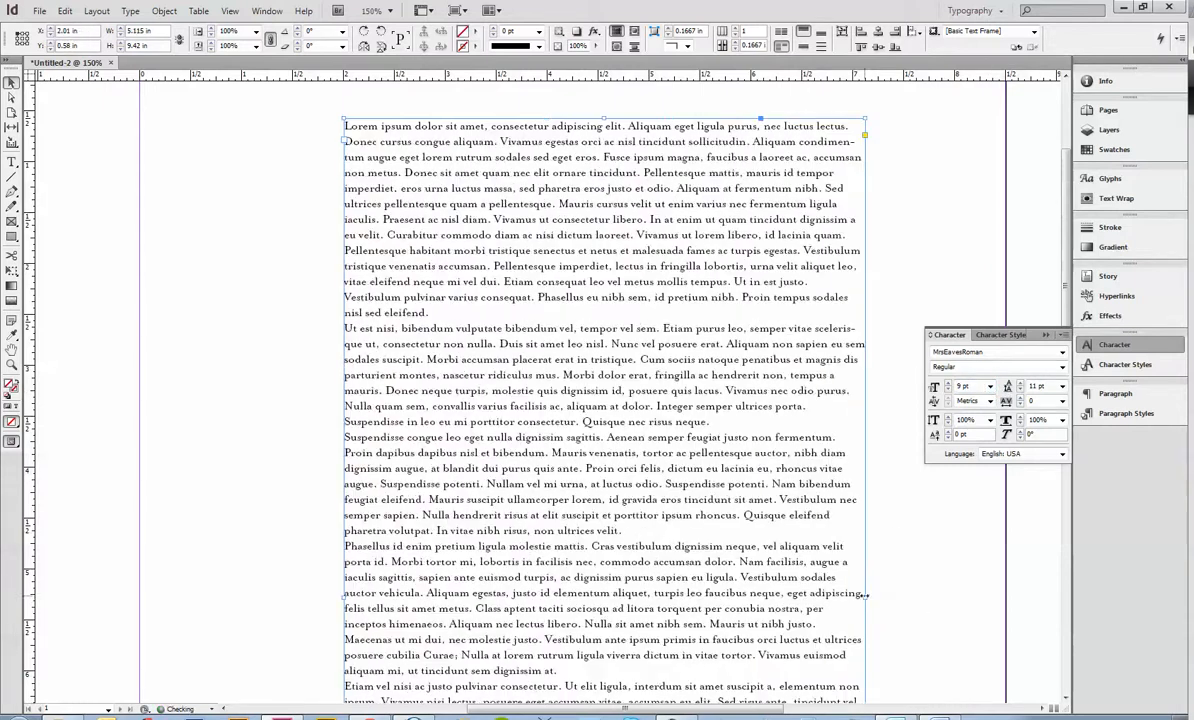
pyautogui.click(1020, 383)
pyautogui.click(1020, 383)
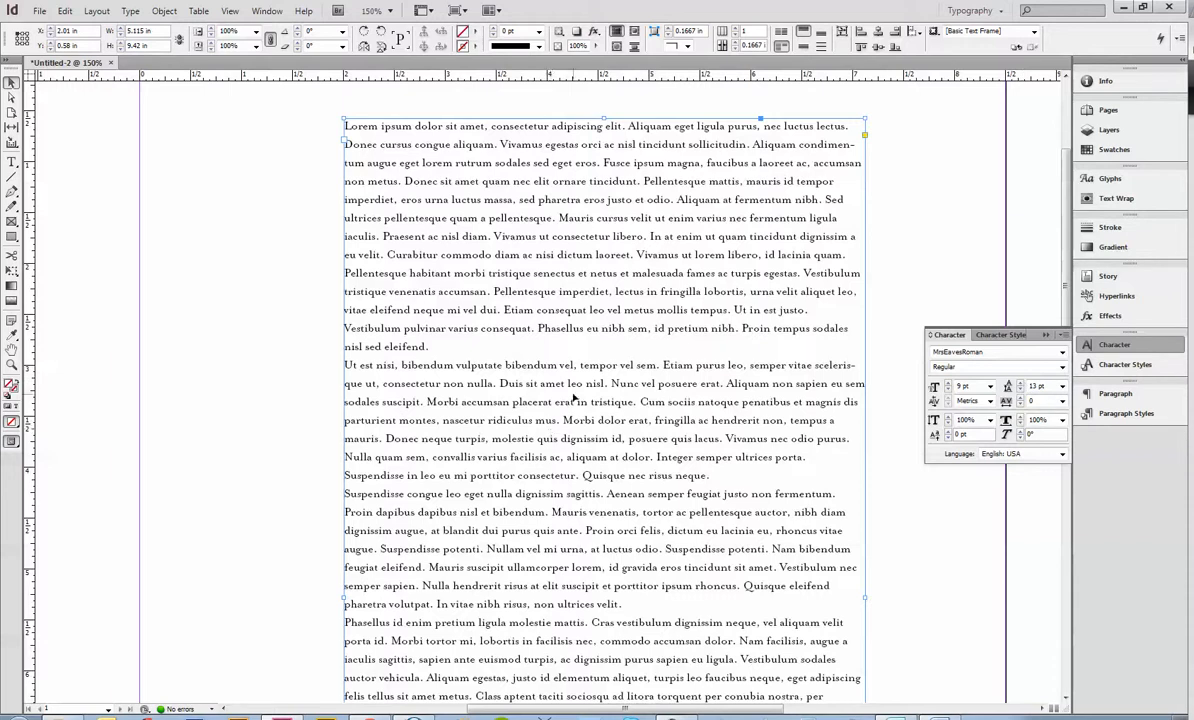
pyautogui.moveTo(863, 597); pyautogui.dragTo(822, 598)
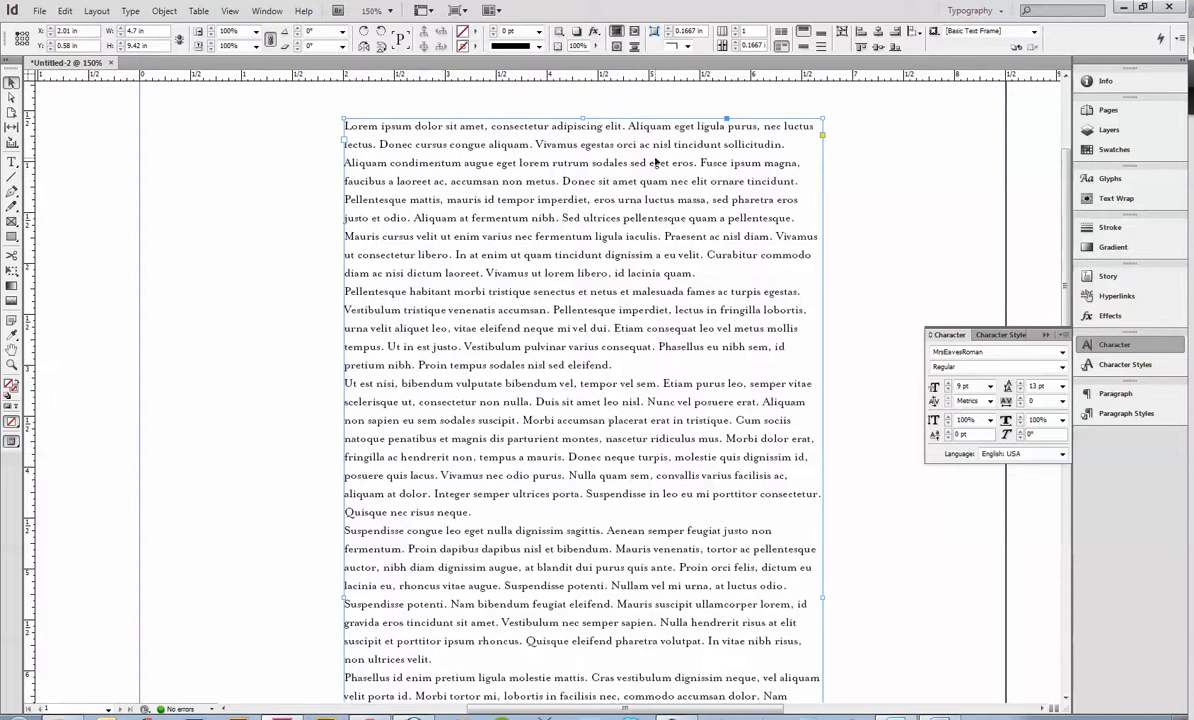
# - Check the character count of the first text line and narrow the text frame to about 4 in wide
pyautogui.click(12, 163)
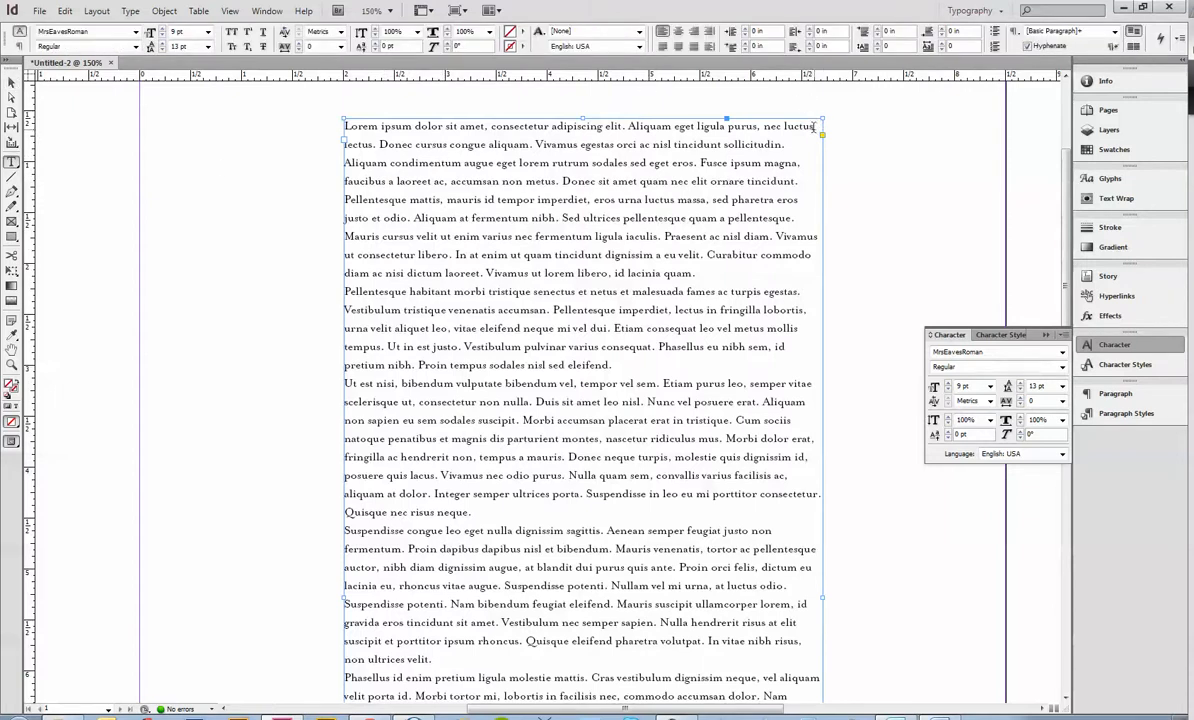
pyautogui.moveTo(814, 126); pyautogui.dragTo(342, 126)
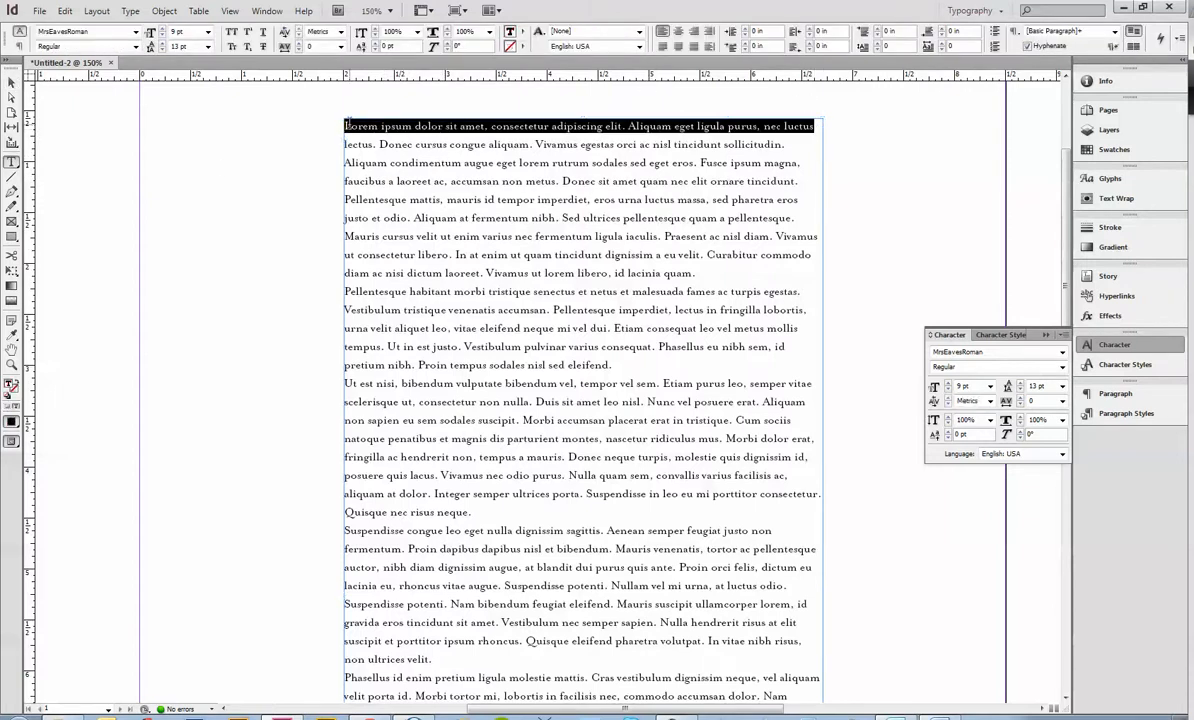
pyautogui.click(1092, 81)
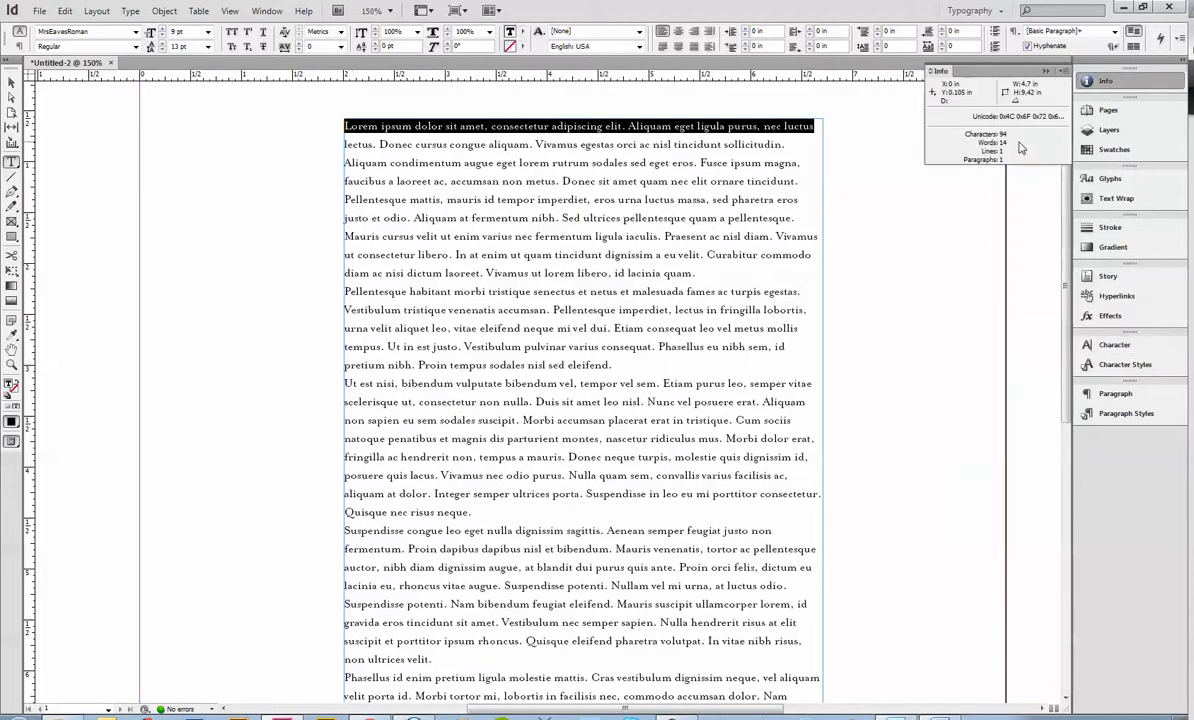
pyautogui.click(11, 80)
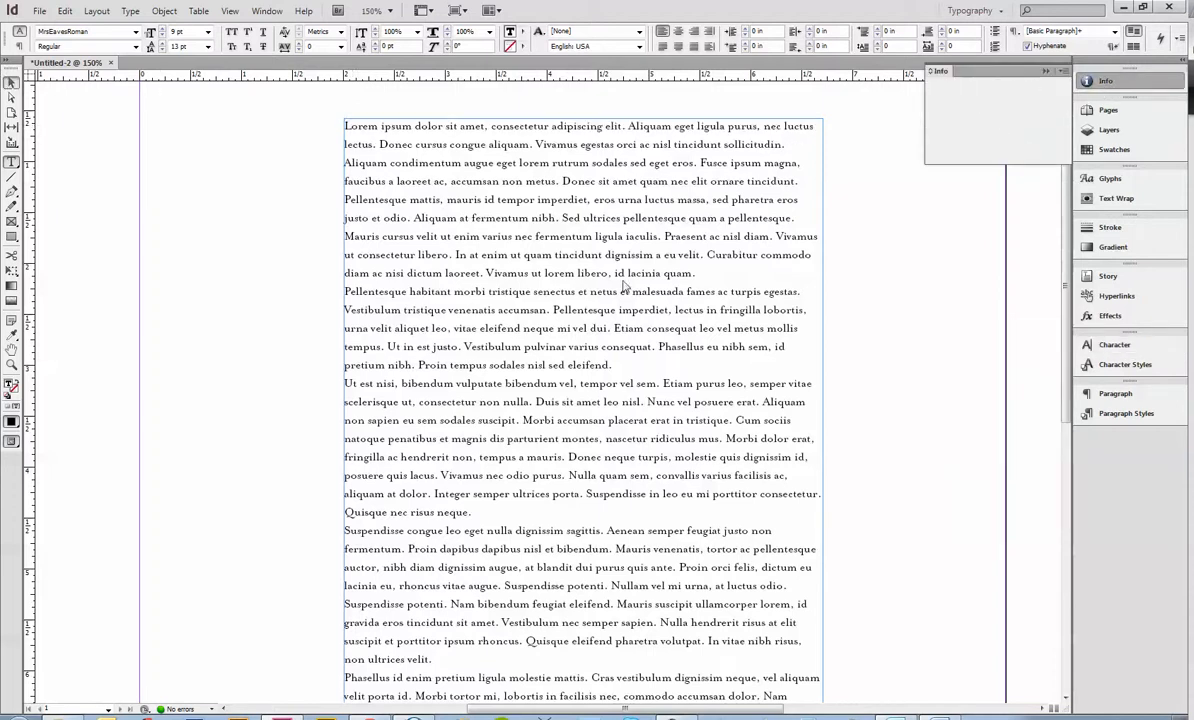
pyautogui.moveTo(828, 598); pyautogui.dragTo(751, 560)
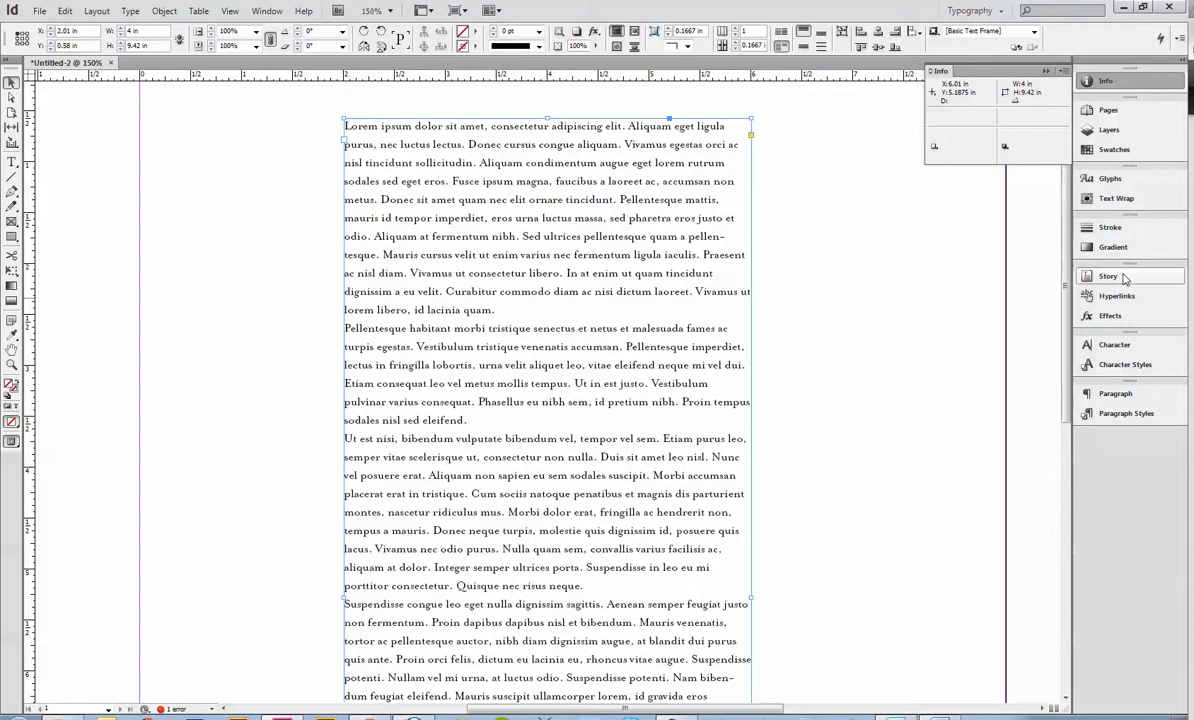
# - Set the kerning of the frame's text to Optical
pyautogui.click(1116, 345)
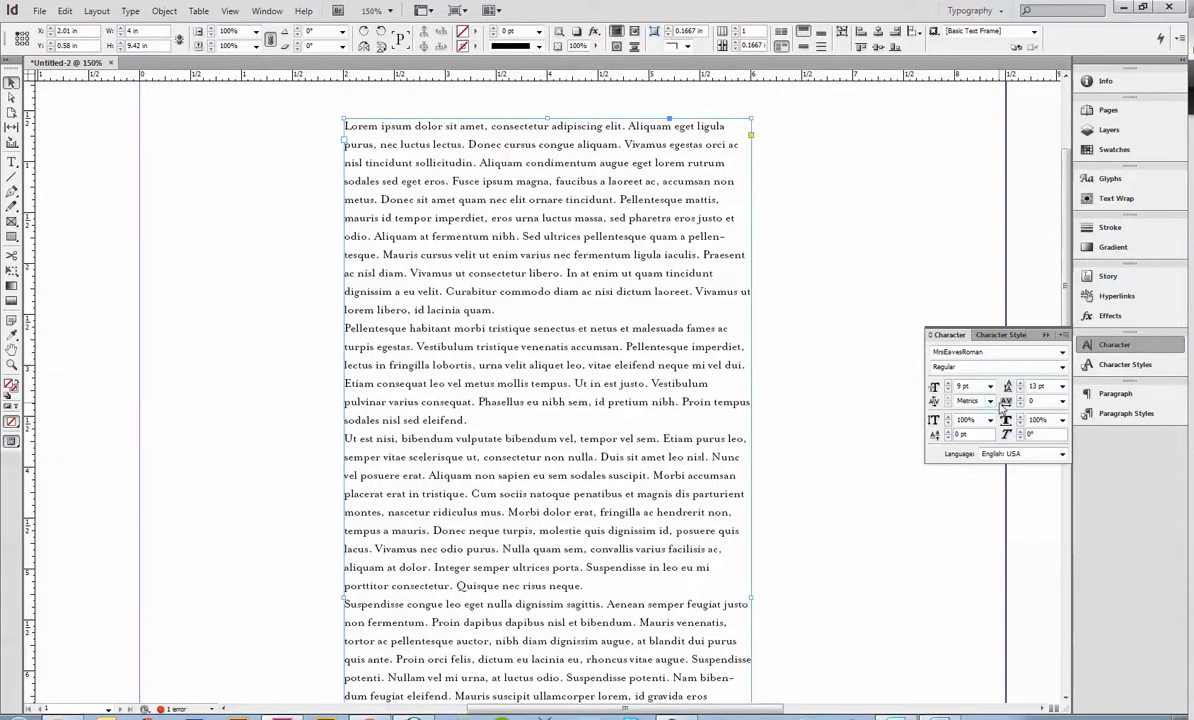
pyautogui.click(990, 401)
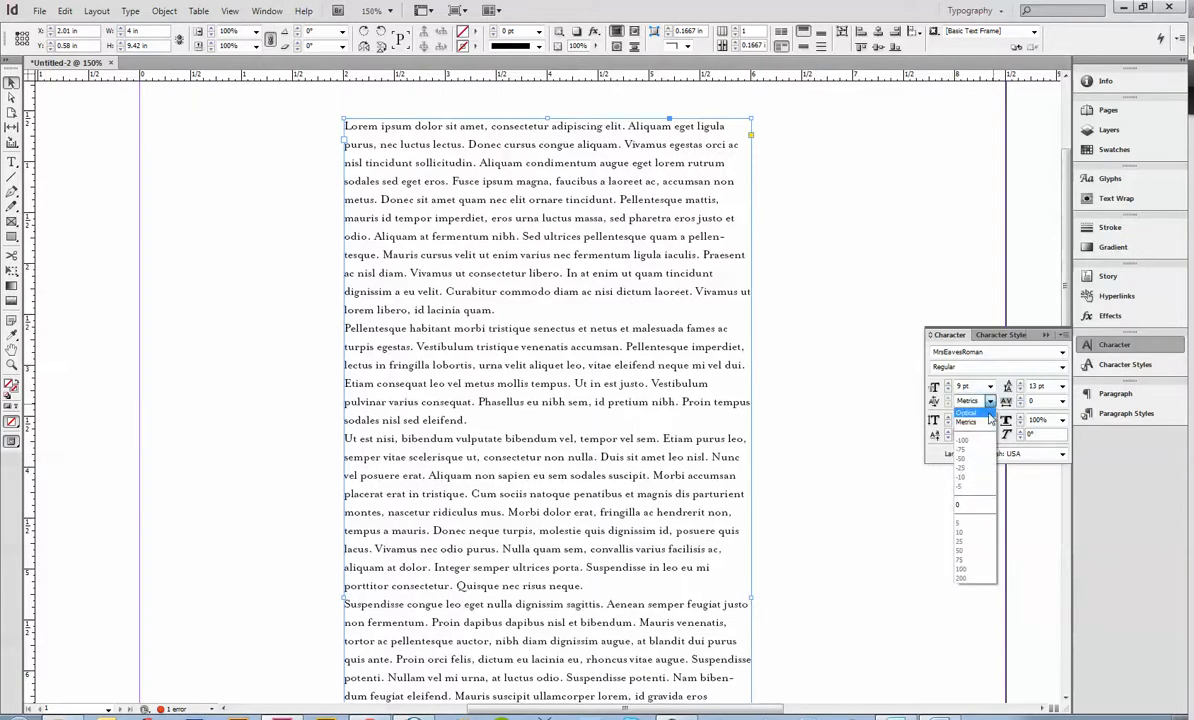
pyautogui.click(988, 413)
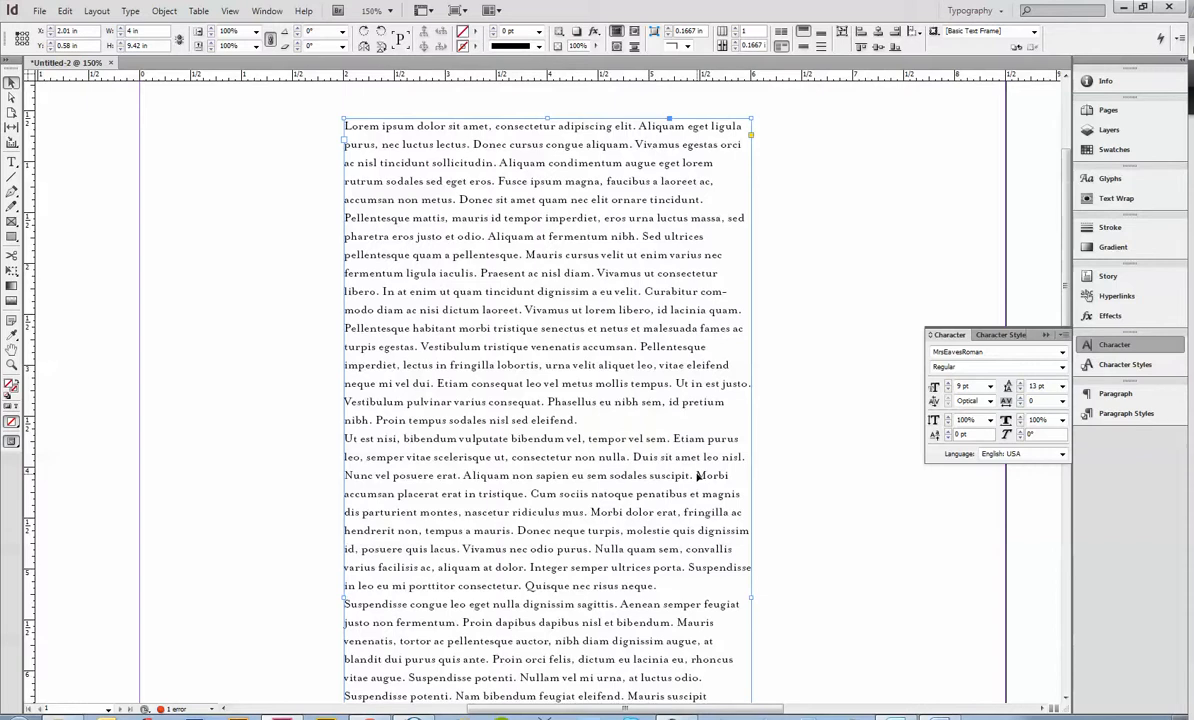
# - Try a tracking of 30 and a horizontal scale of 101% on the frame's text, resetting them to 0 and 100%
pyautogui.click(1021, 397)
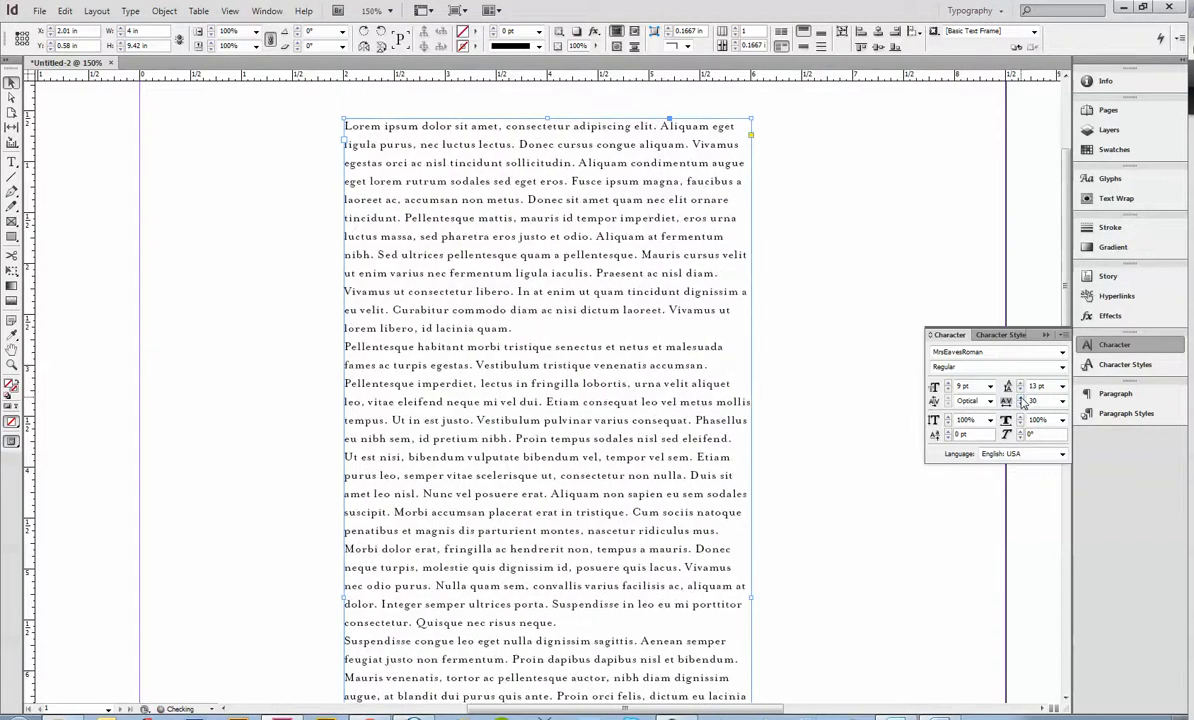
pyautogui.click(1020, 404)
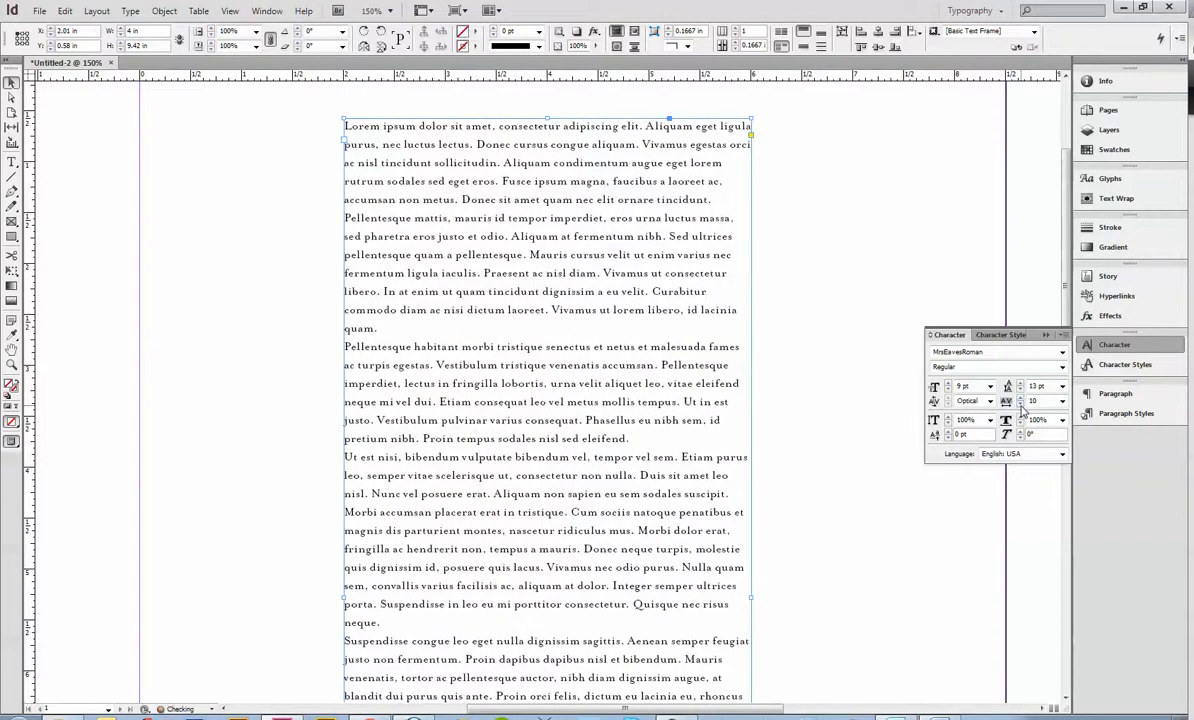
pyautogui.click(1021, 405)
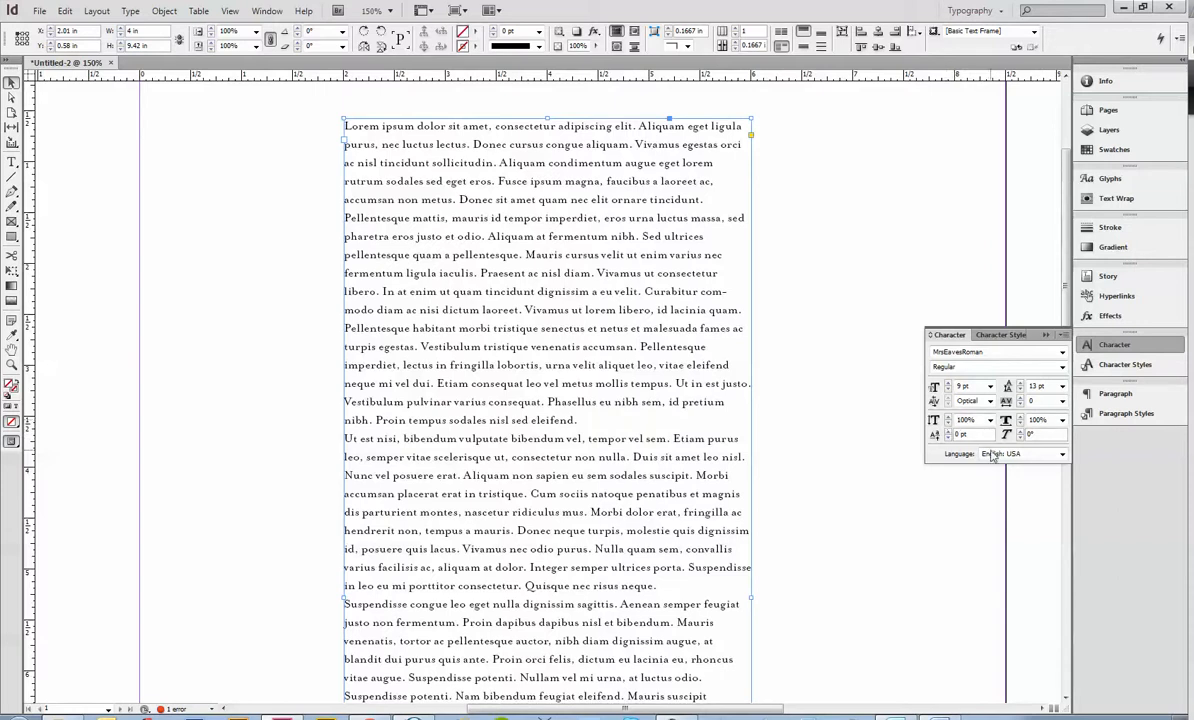
pyautogui.click(1019, 417)
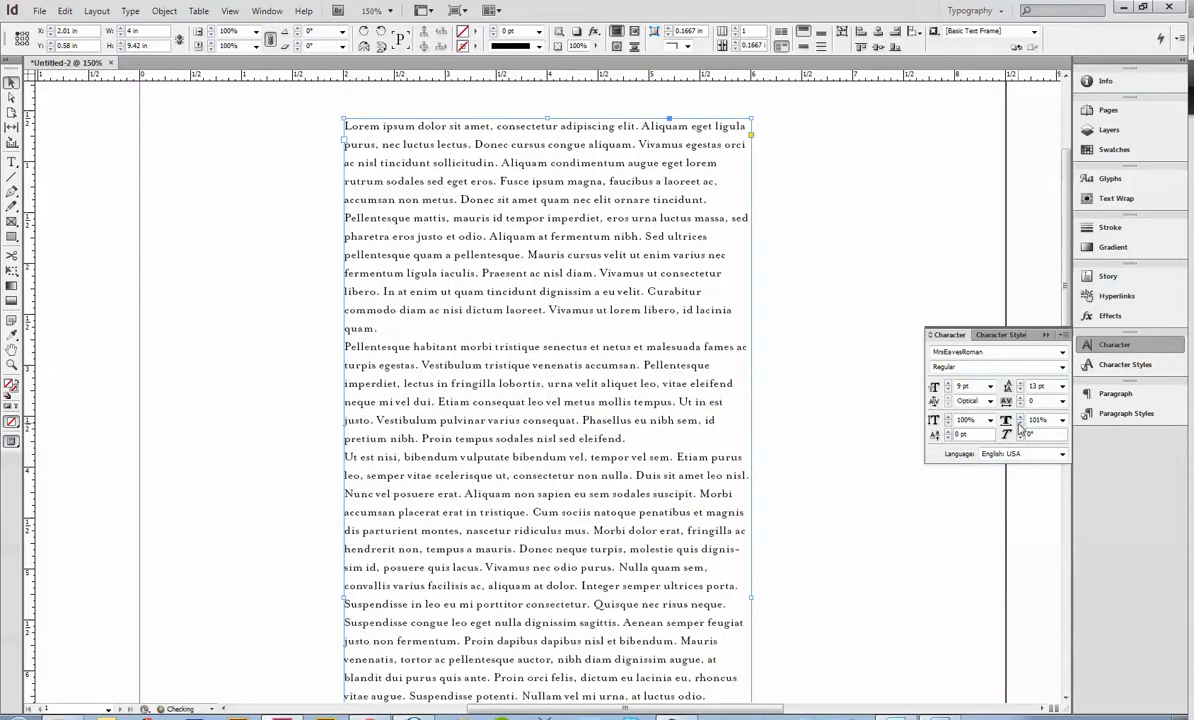
pyautogui.click(1019, 425)
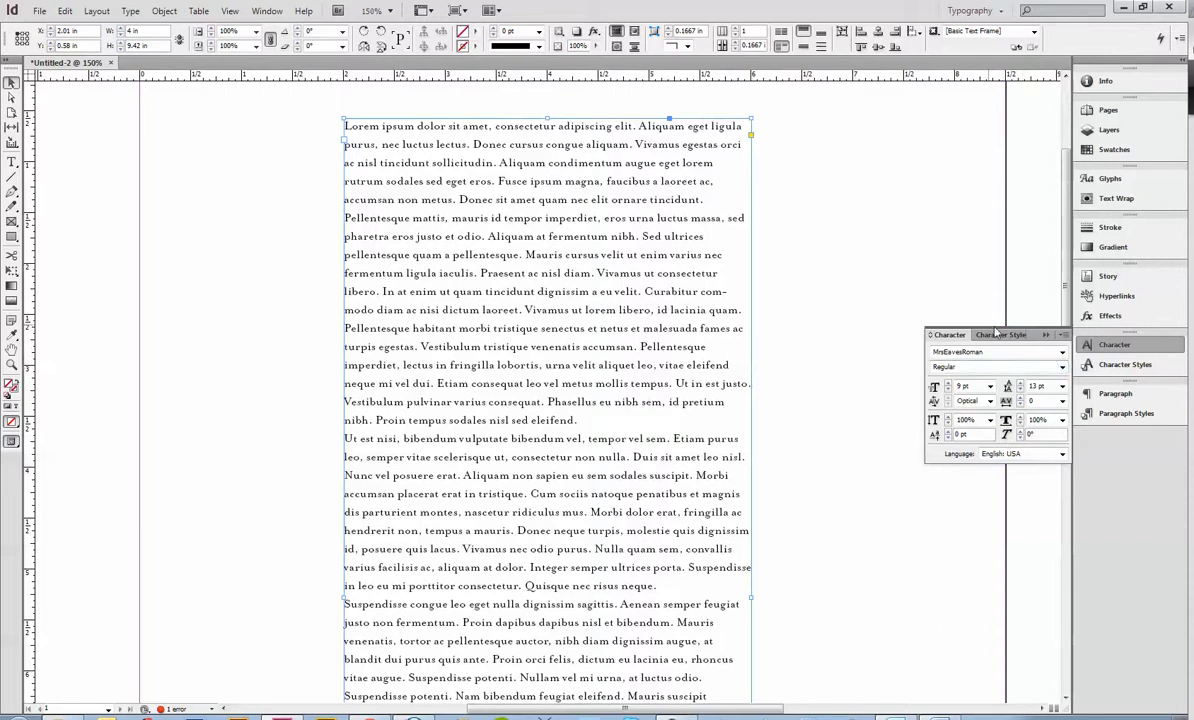
# - Center the frame's paragraphs and widen the text frame to about 5.05 in
pyautogui.click(1141, 392)
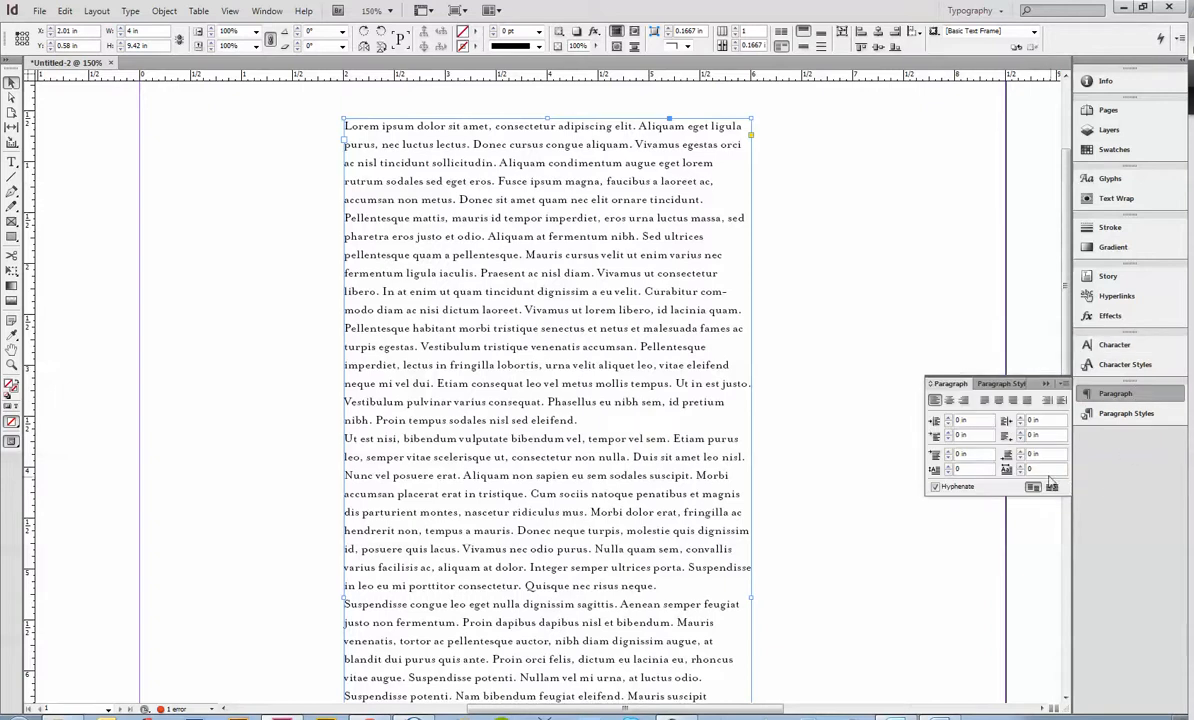
pyautogui.click(949, 400)
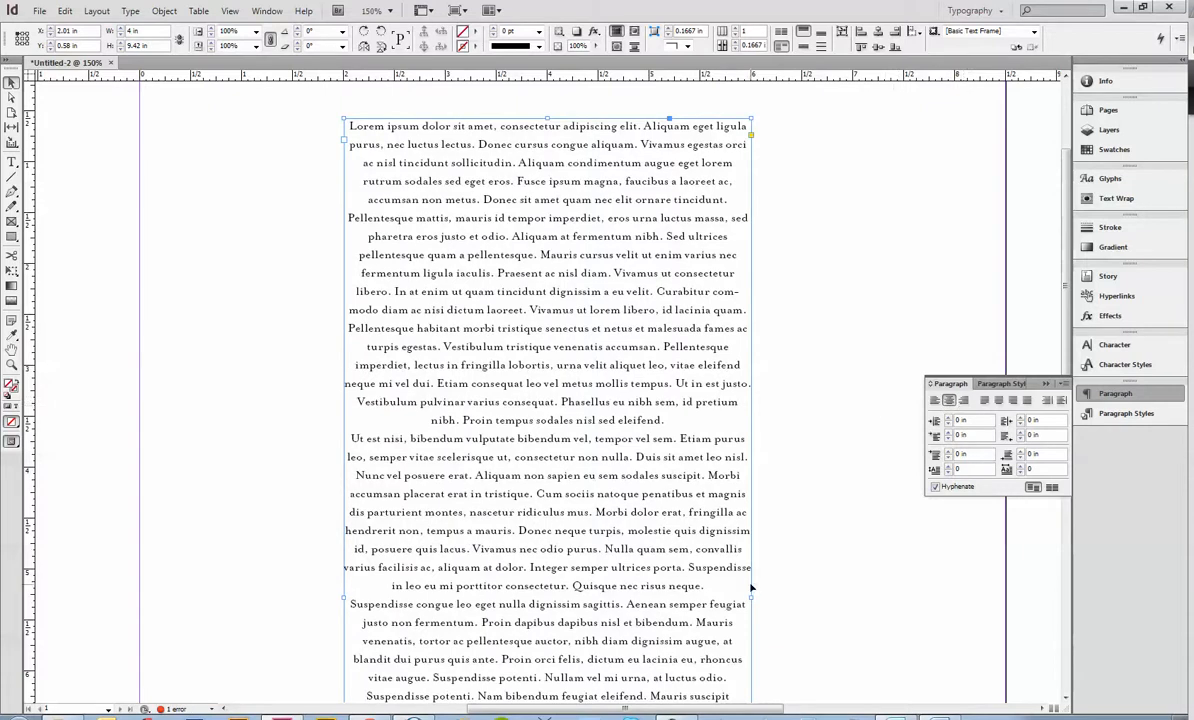
pyautogui.moveTo(752, 597); pyautogui.dragTo(858, 597)
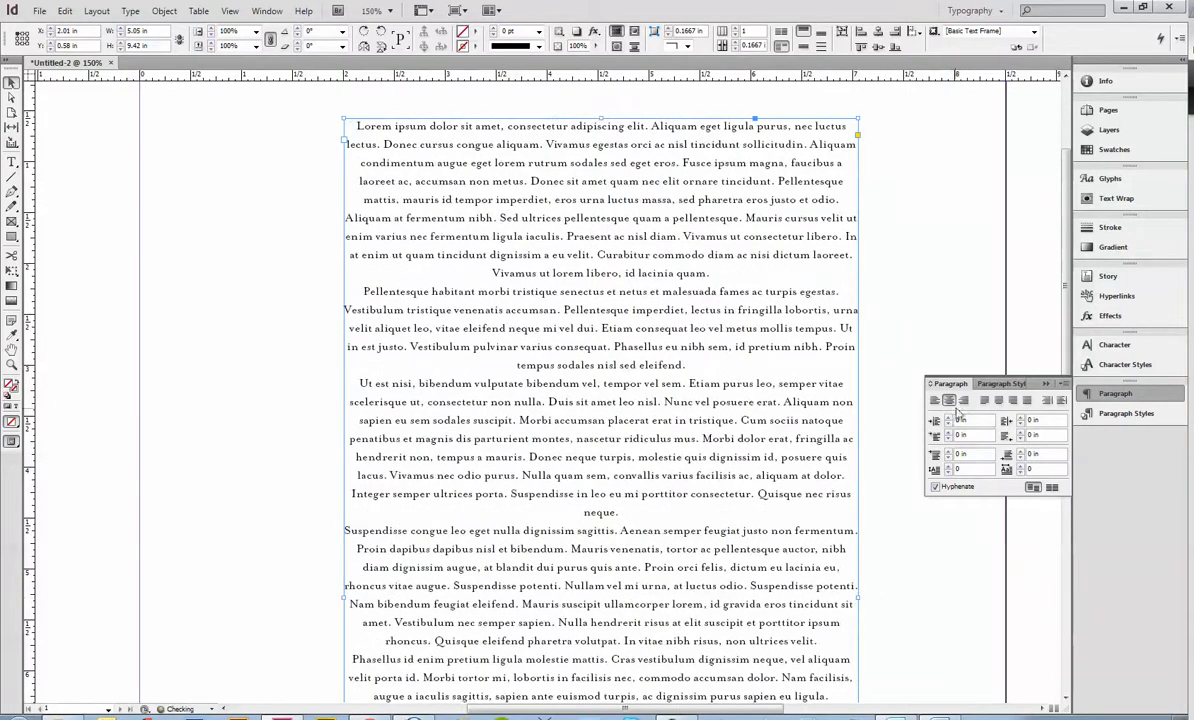
# - Compare right, left and centered alignment on the frame's paragraphs, ending with left alignment
pyautogui.click(963, 400)
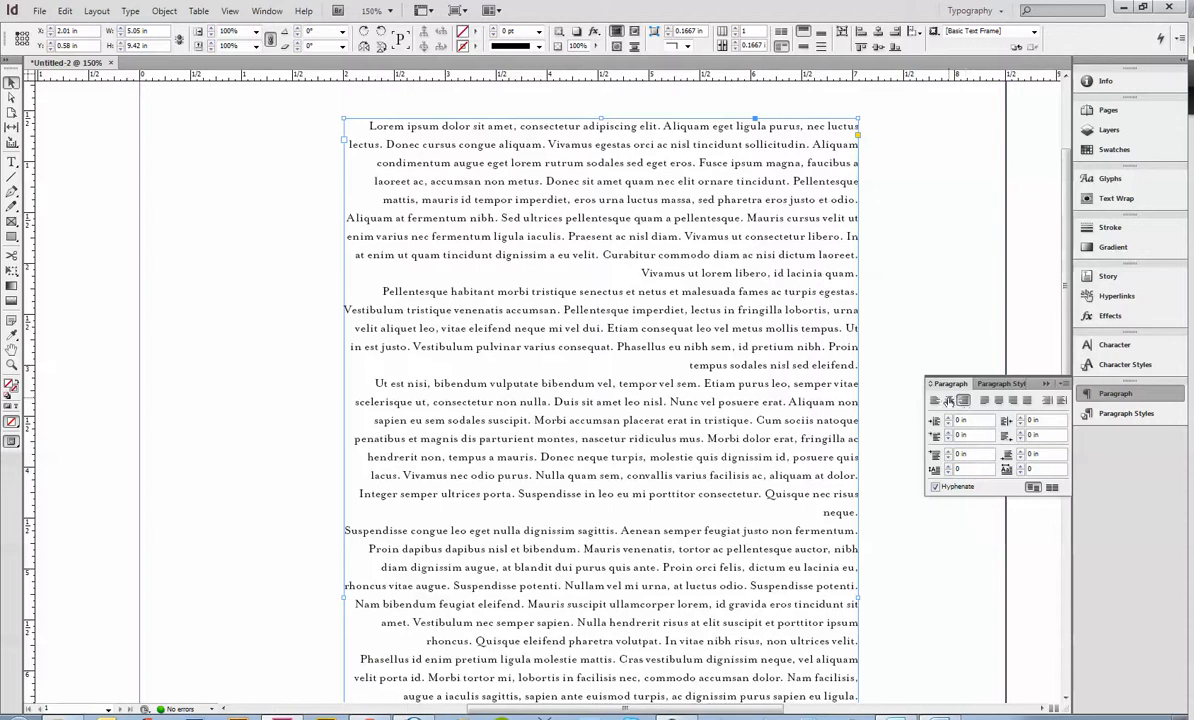
pyautogui.click(933, 401)
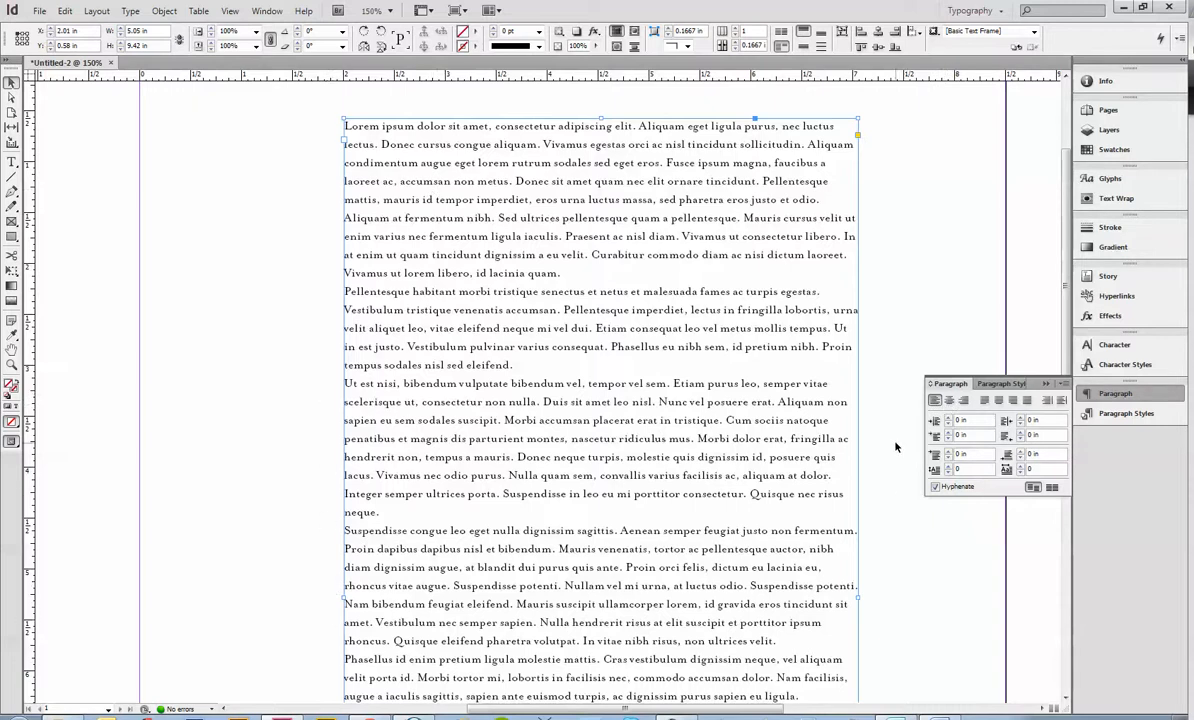
pyautogui.click(951, 400)
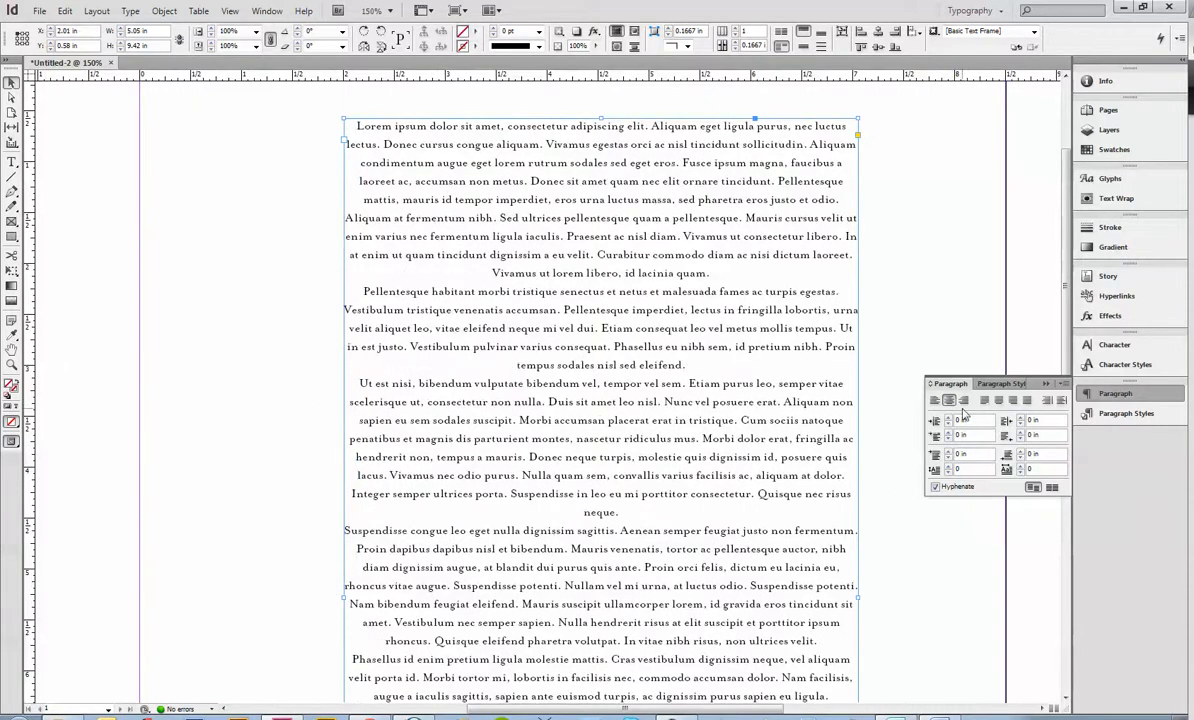
pyautogui.hotkey('ctrl', 'shift', 'r')
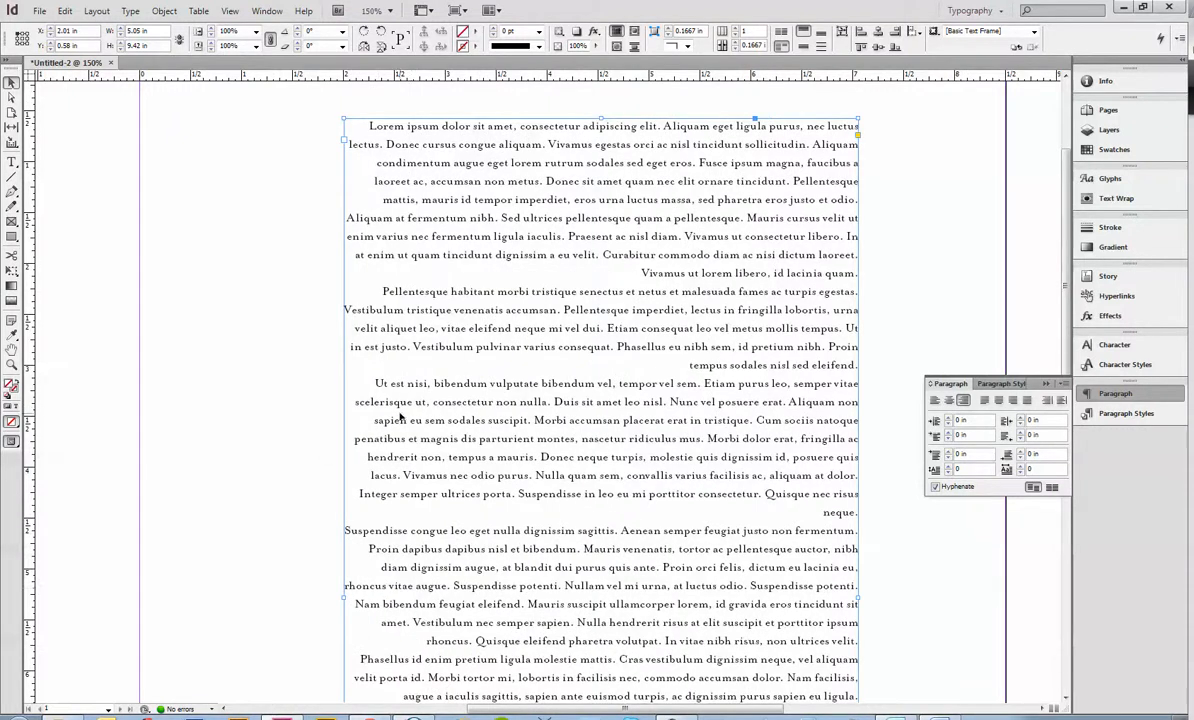
pyautogui.click(935, 401)
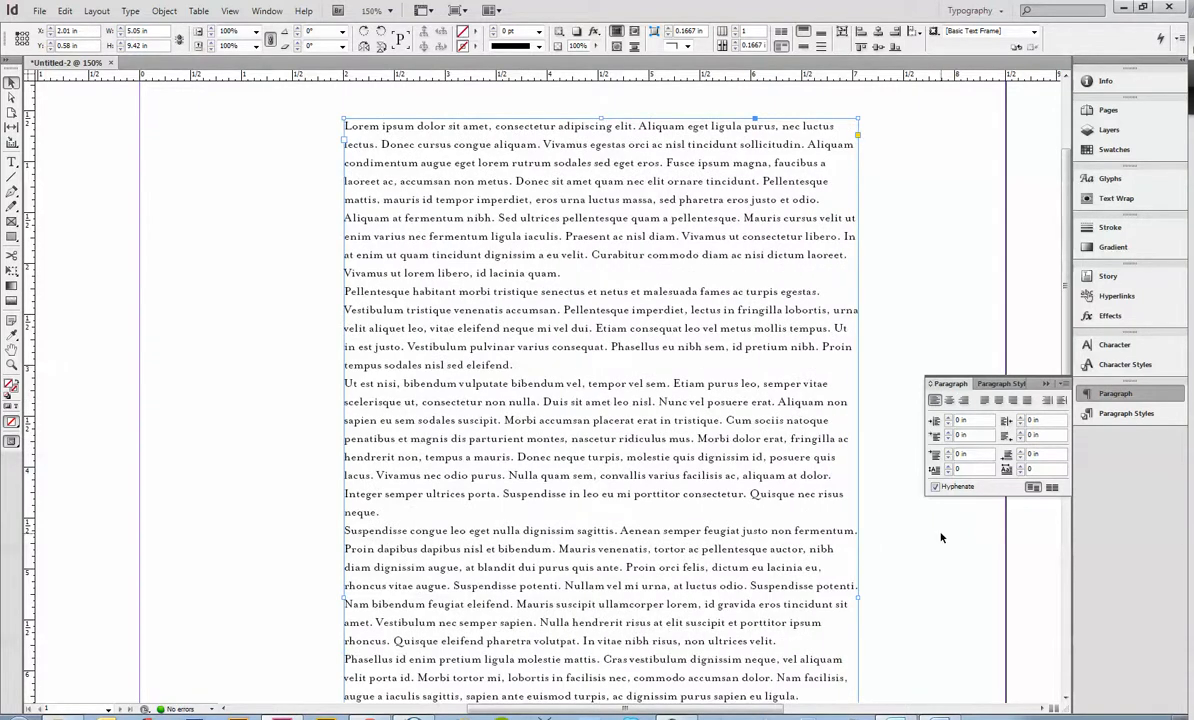
# - Justify the paragraphs with the last line aligned left and widen the text frame to about 5.4 in
pyautogui.click(984, 401)
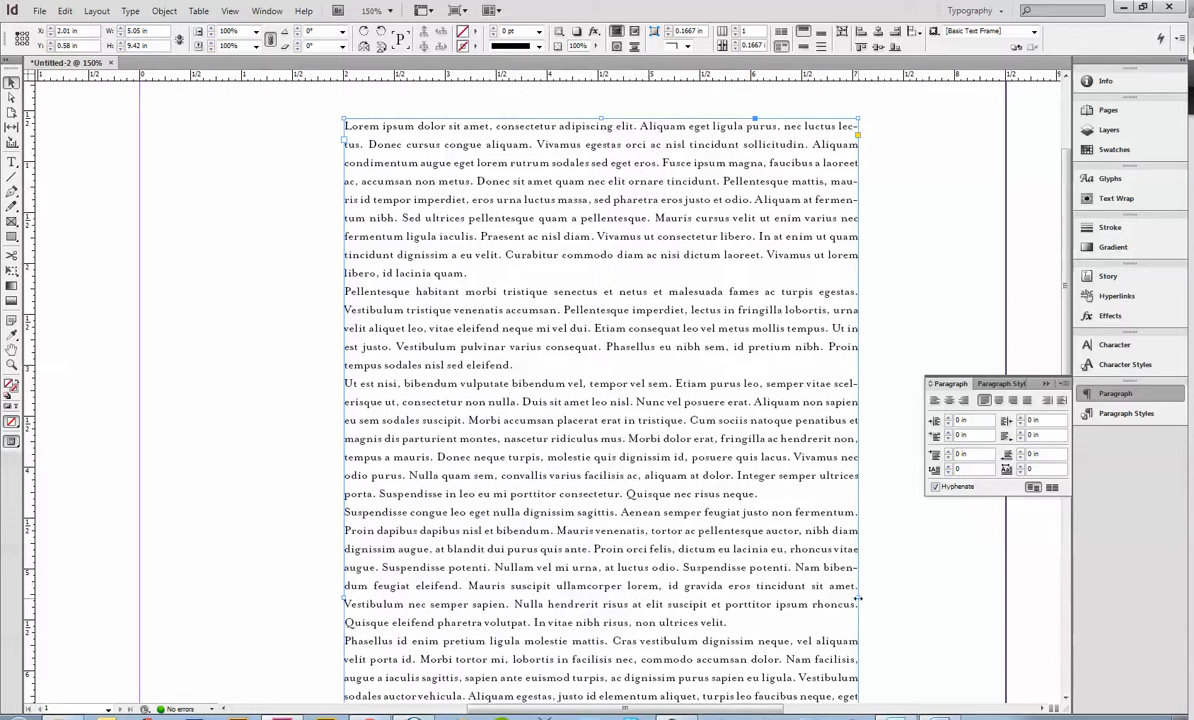
pyautogui.moveTo(857, 598); pyautogui.dragTo(893, 603)
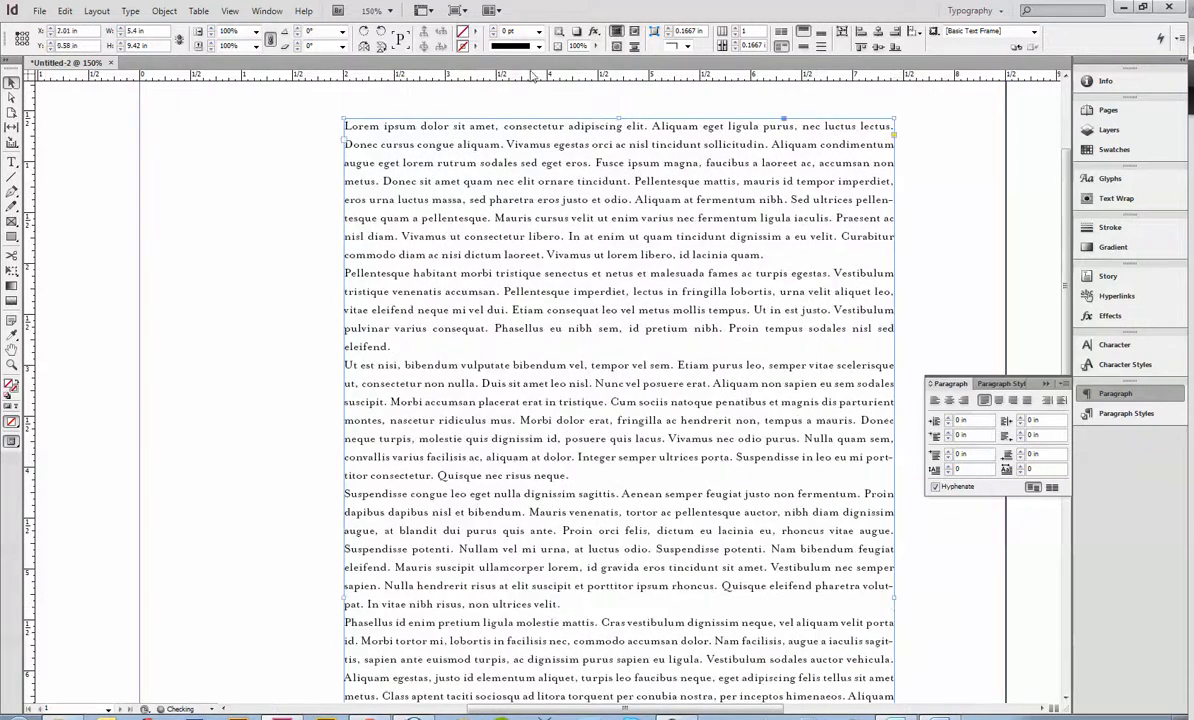
# - Align the paragraphs left and look at the Justification settings without changing them
pyautogui.click(935, 400)
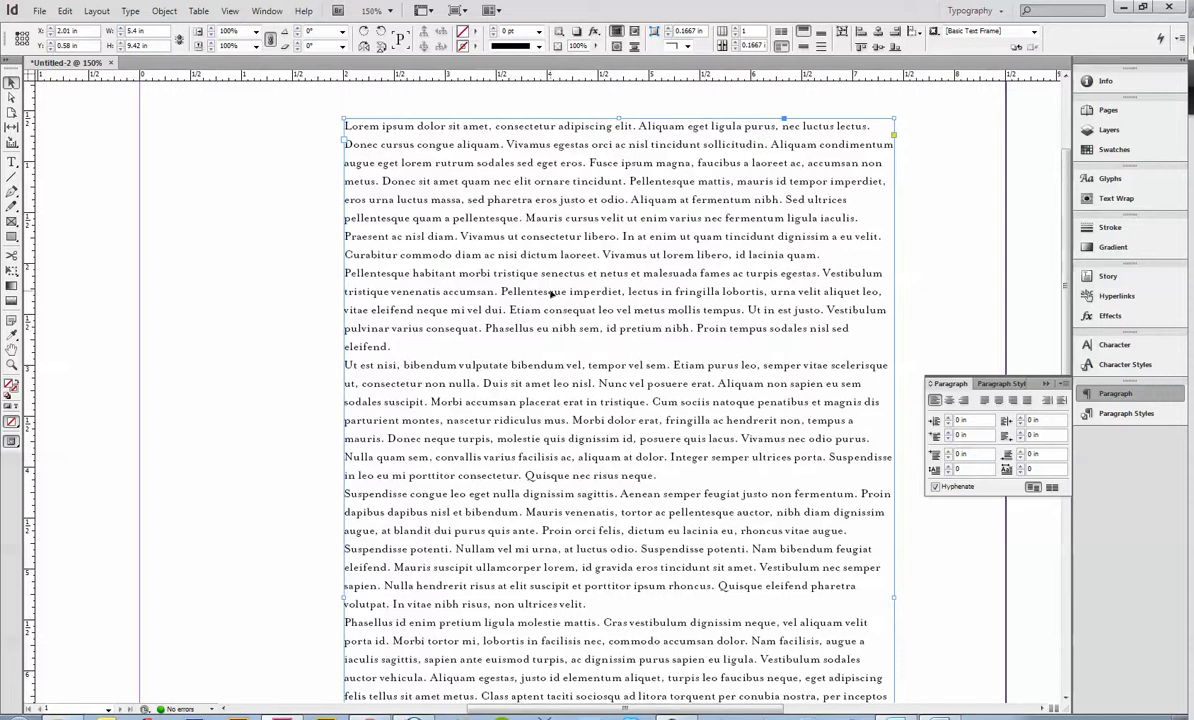
pyautogui.click(1062, 385)
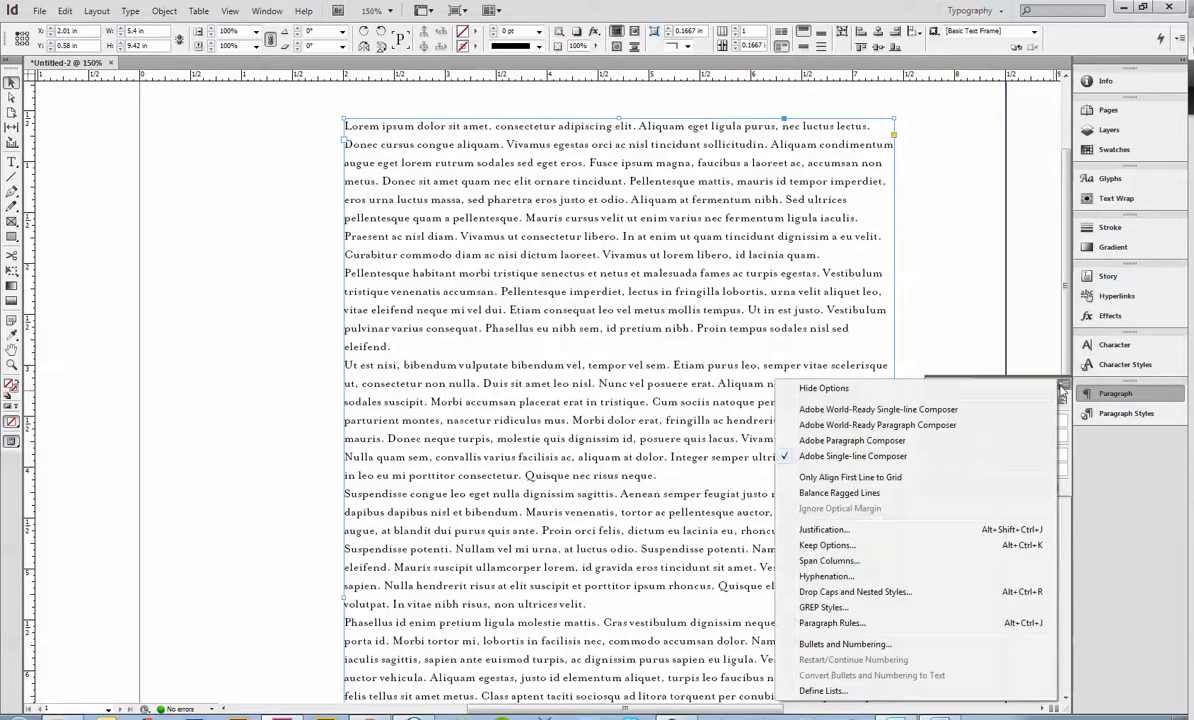
pyautogui.click(875, 530)
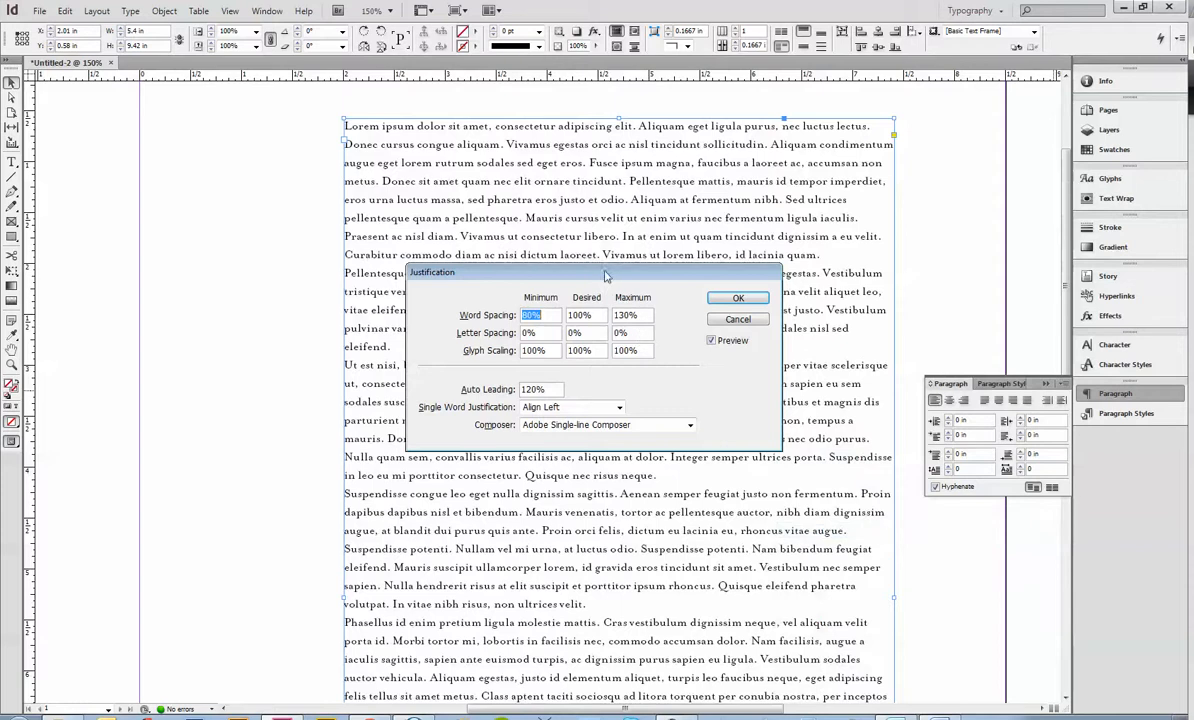
pyautogui.moveTo(605, 273); pyautogui.dragTo(349, 281)
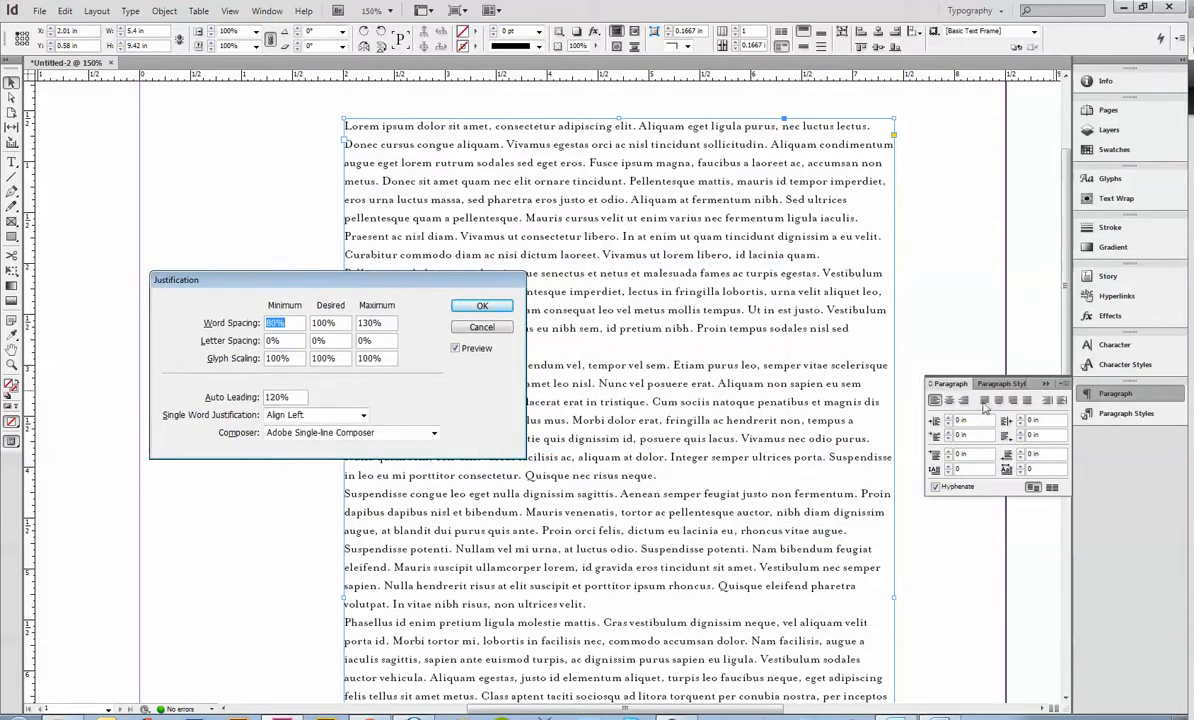
pyautogui.click(457, 326)
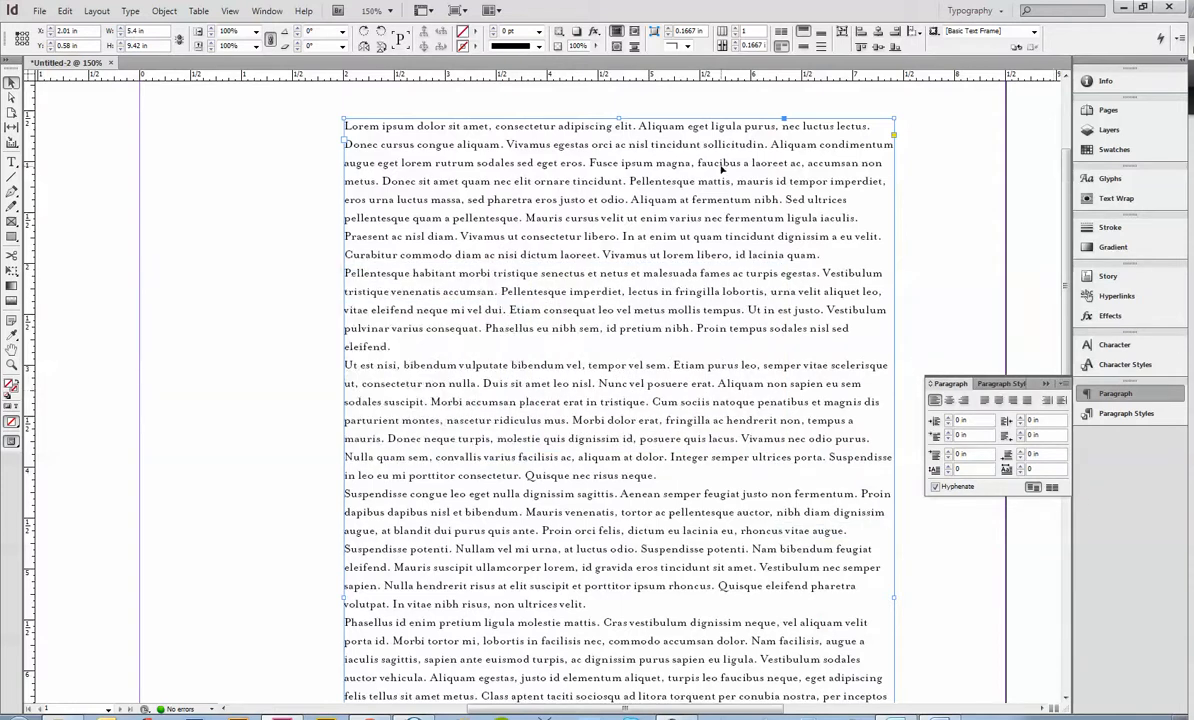
# - Justify the frame's paragraphs with the last line aligned left and open their Justification settings clear of the first paragraphs
pyautogui.click(985, 401)
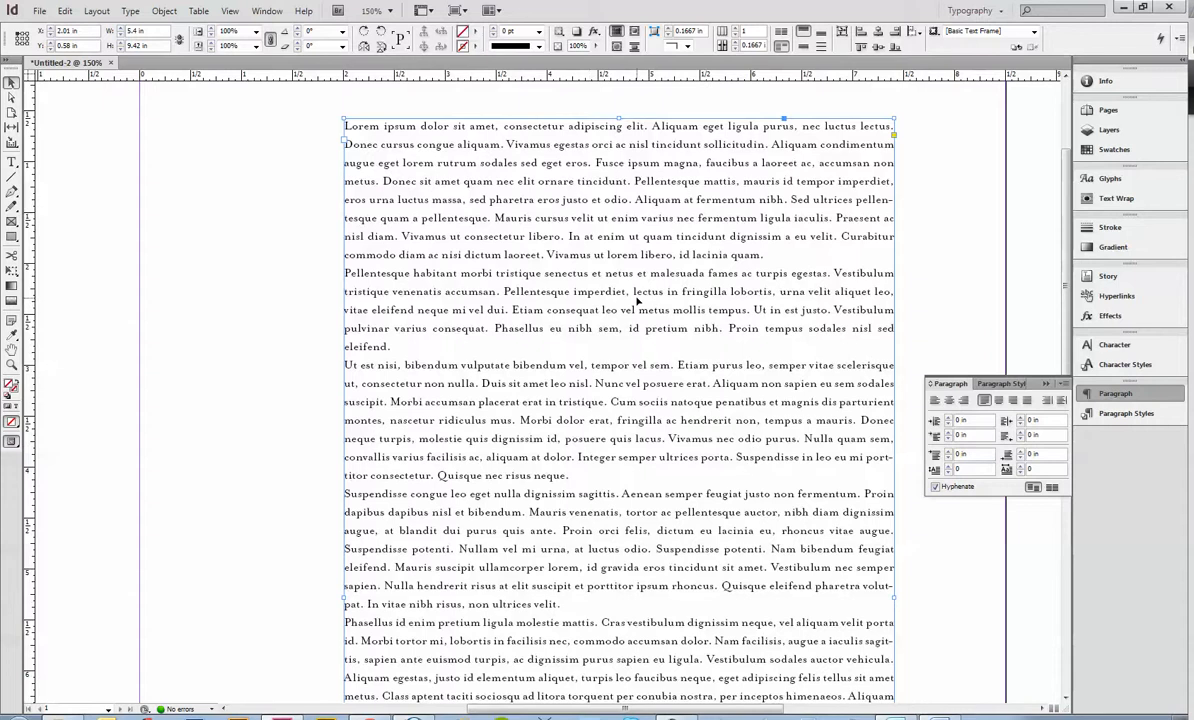
pyautogui.click(1062, 384)
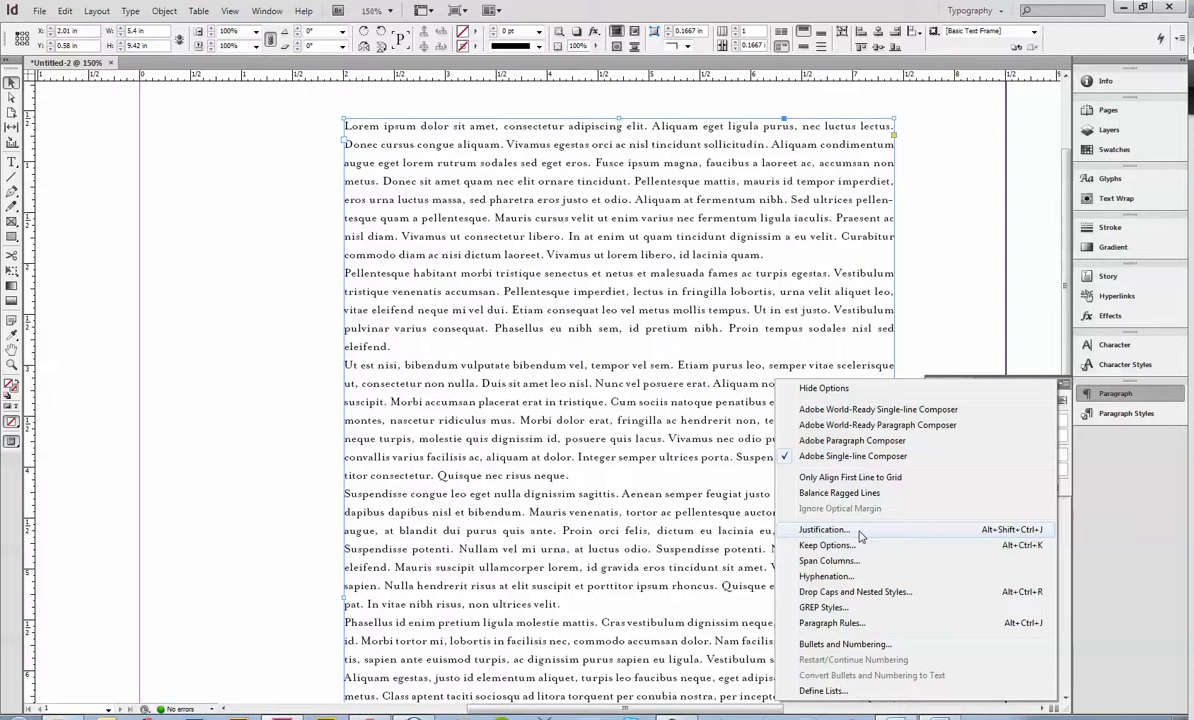
pyautogui.click(1063, 385)
pyautogui.click(1063, 385)
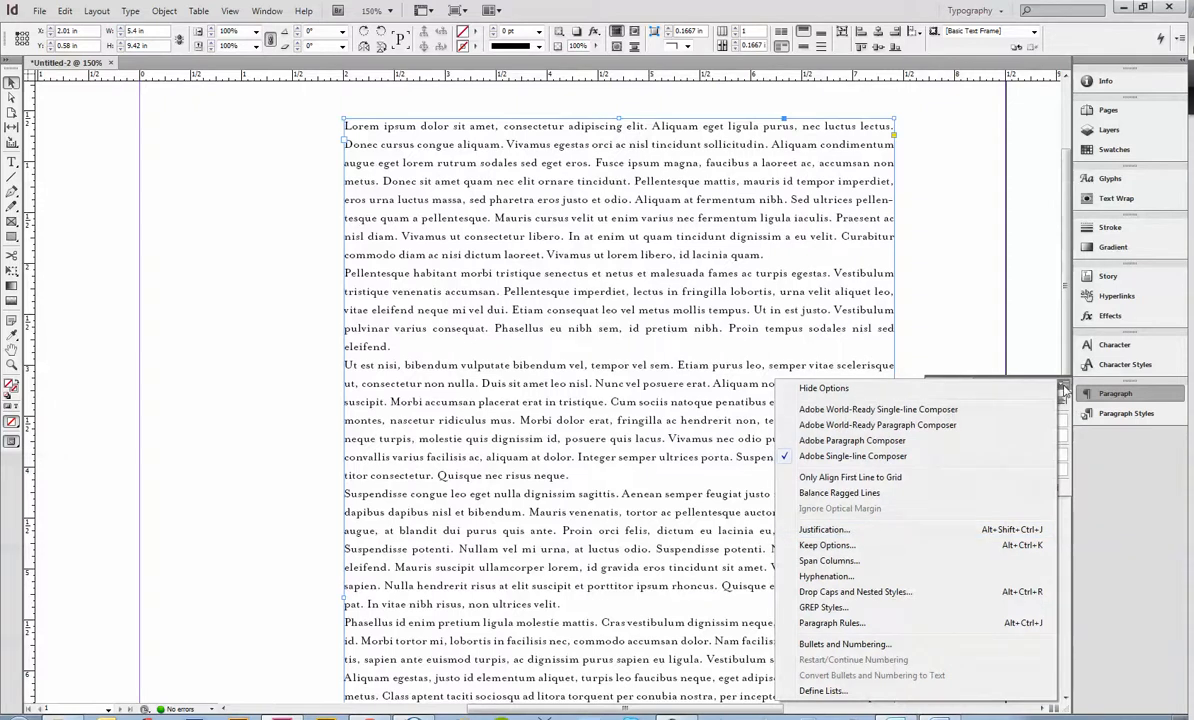
pyautogui.click(886, 527)
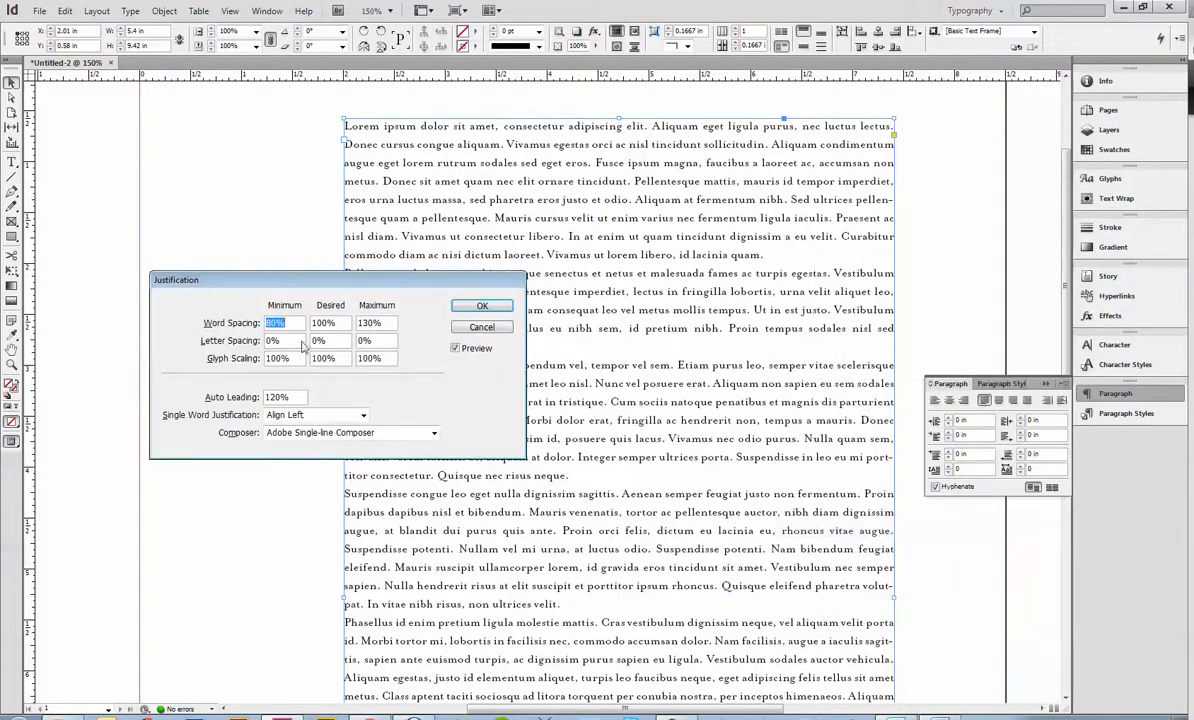
pyautogui.moveTo(293, 280); pyautogui.dragTo(696, 442)
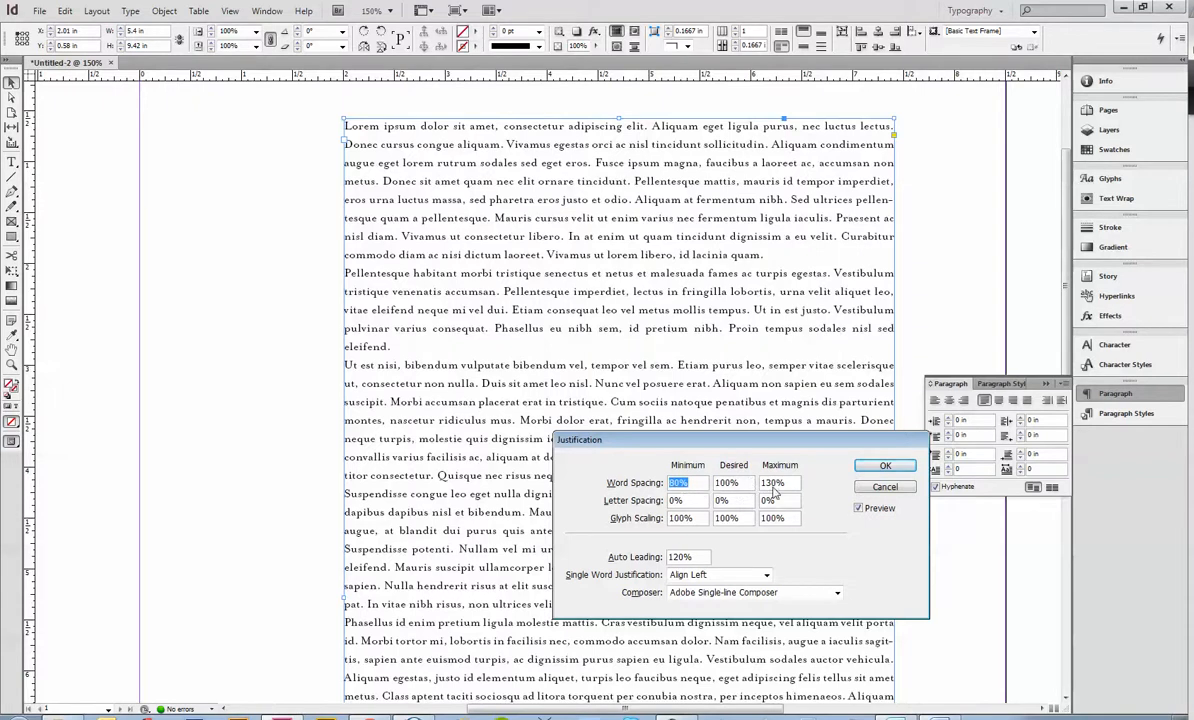
# - Set the letter spacing in the Justification settings to a minimum of -3% and a maximum of 3%
pyautogui.press('Tab')
pyautogui.write('-3')
pyautogui.press('Tab')
pyautogui.press('Tab')
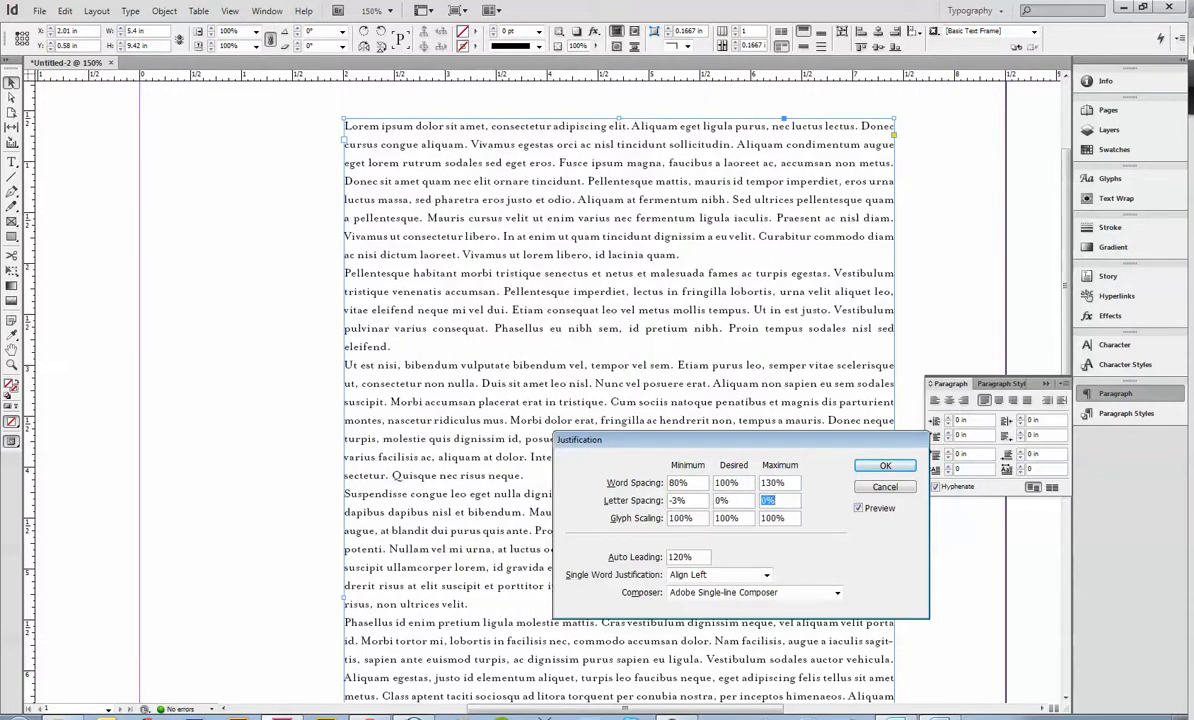
pyautogui.write('3')
pyautogui.press('Tab')
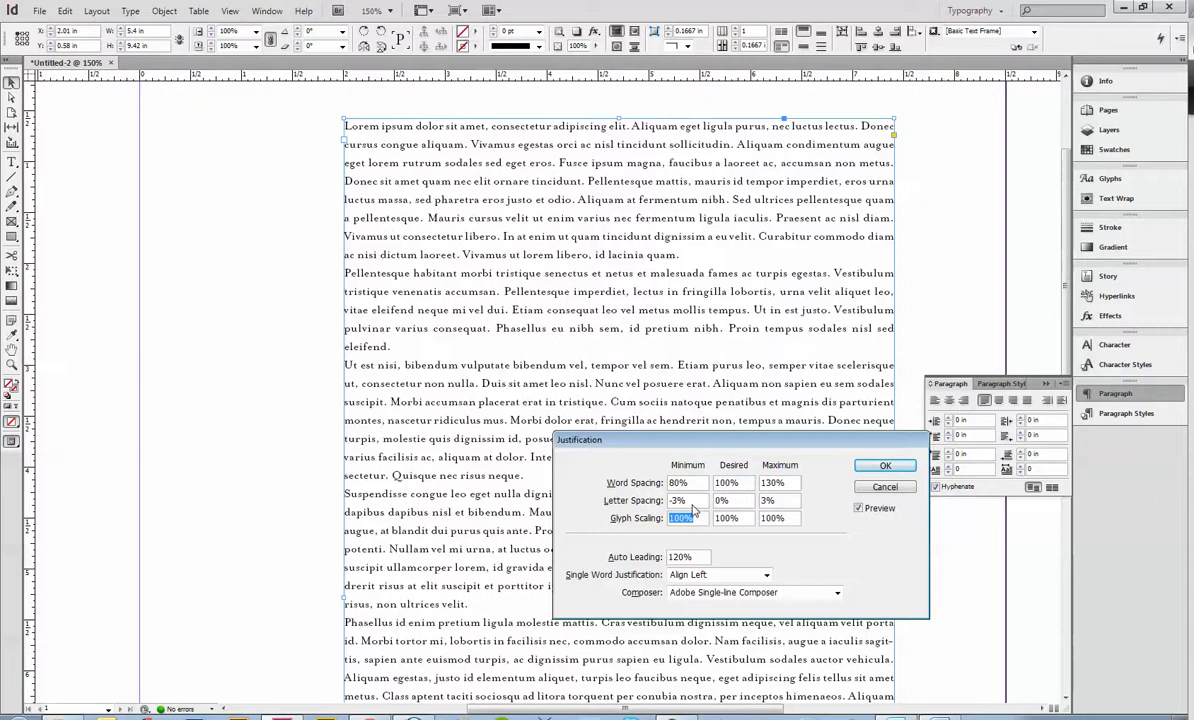
# - Reset the letter spacing to 0% and close the Justification settings
pyautogui.click(620, 501)
pyautogui.write('0')
pyautogui.press('Tab')
pyautogui.press('Tab')
pyautogui.click(885, 466)
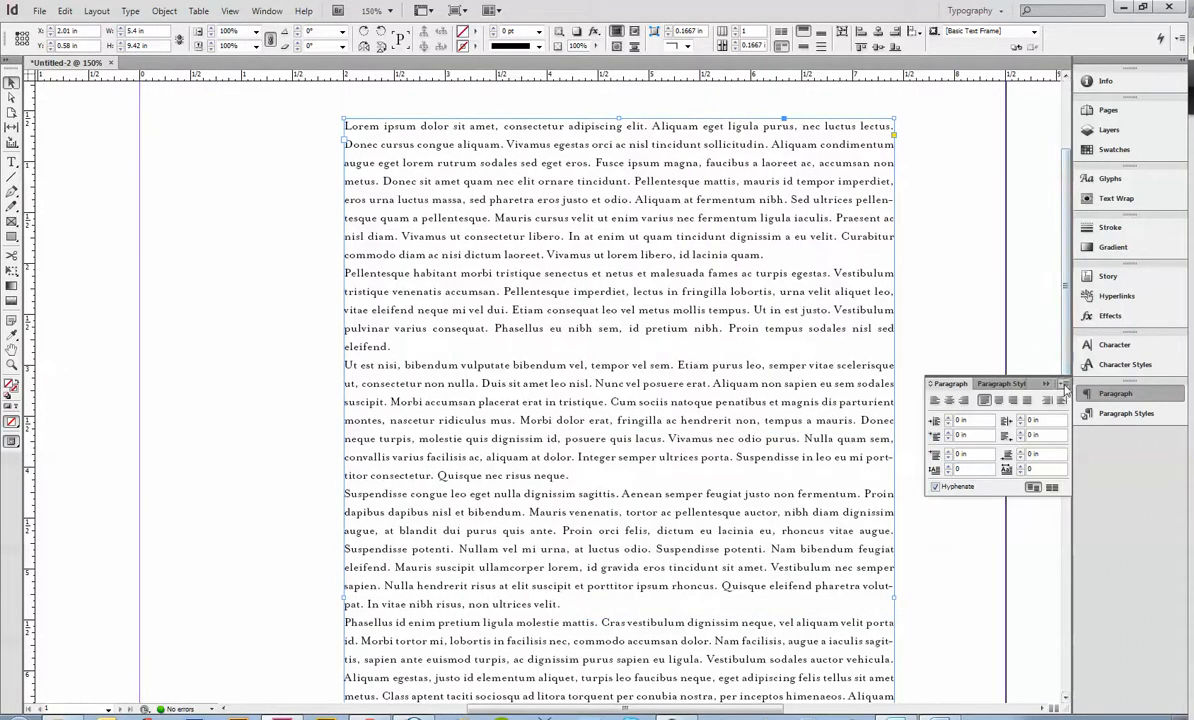
# - Turn off hyphenation for the frame's paragraphs in the Hyphenation Settings
pyautogui.click(1065, 385)
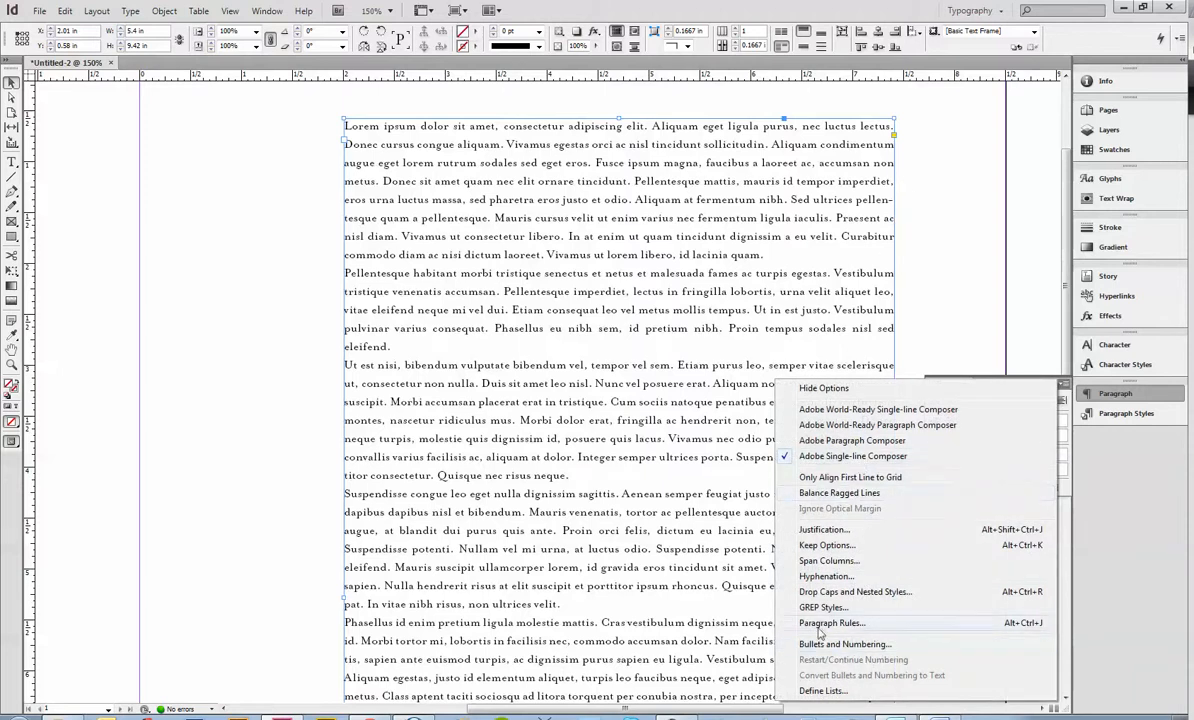
pyautogui.click(835, 577)
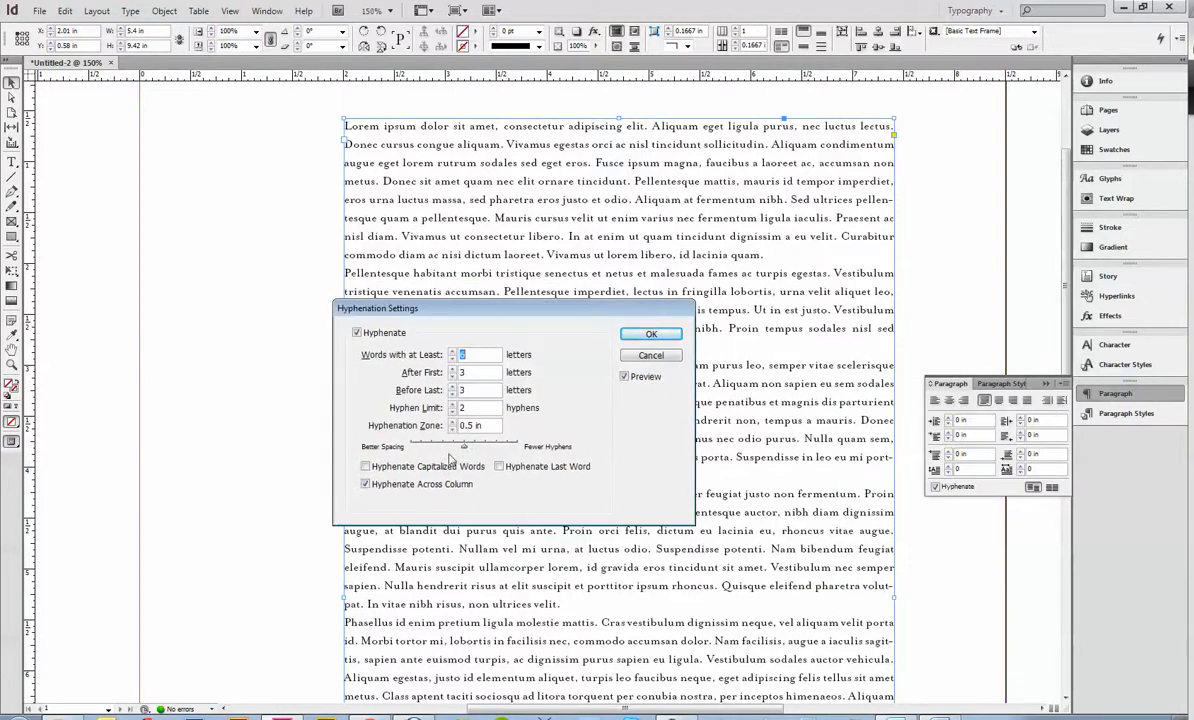
pyautogui.click(357, 332)
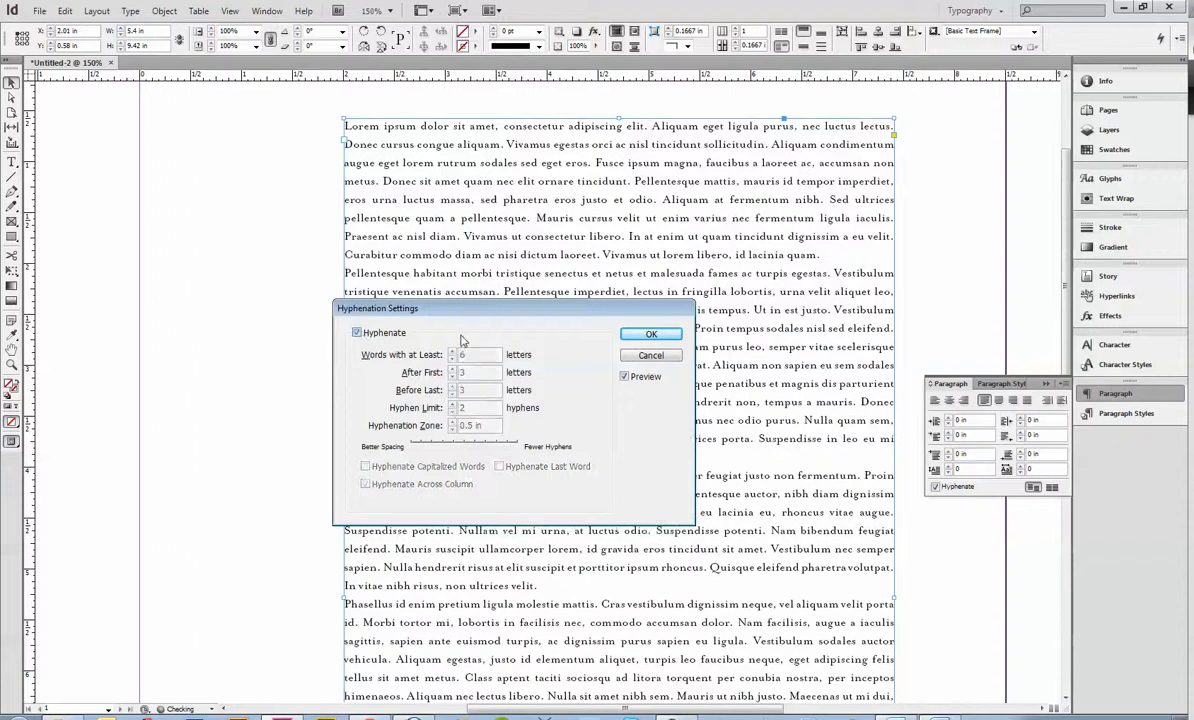
pyautogui.click(650, 334)
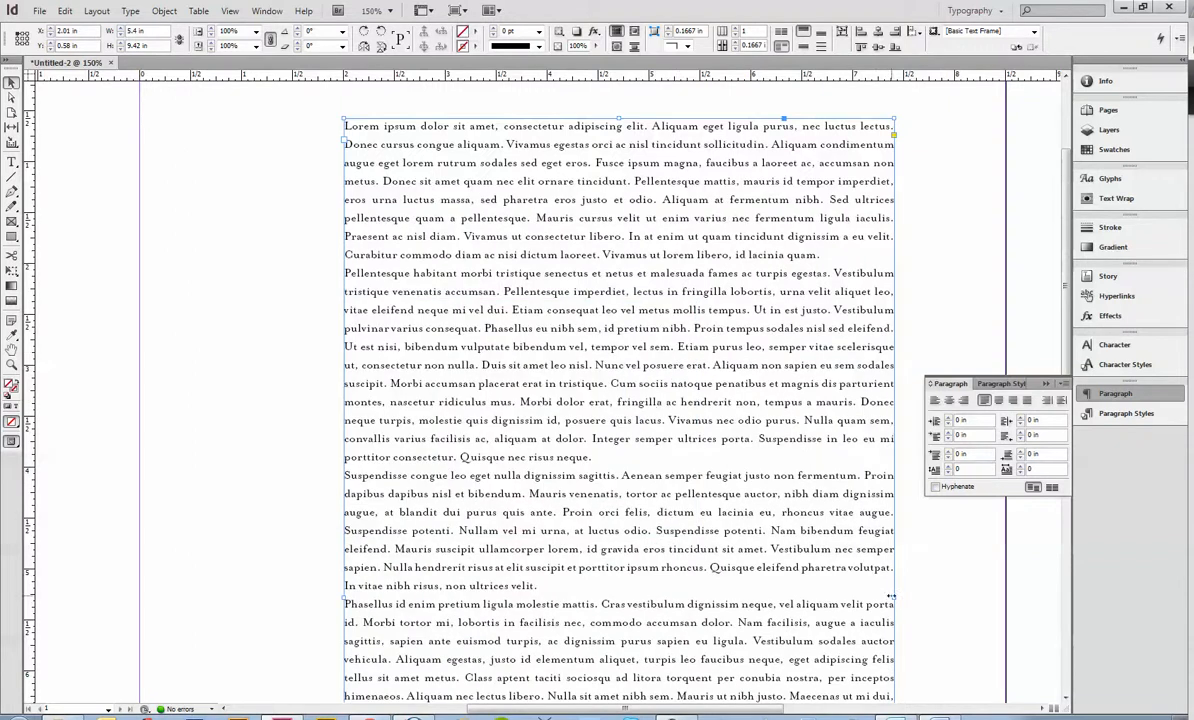
# - Narrow the text frame to about 2.5 in to examine the justified word gaps, and widen it to about 4.06 in
pyautogui.moveTo(893, 599); pyautogui.dragTo(645, 585)
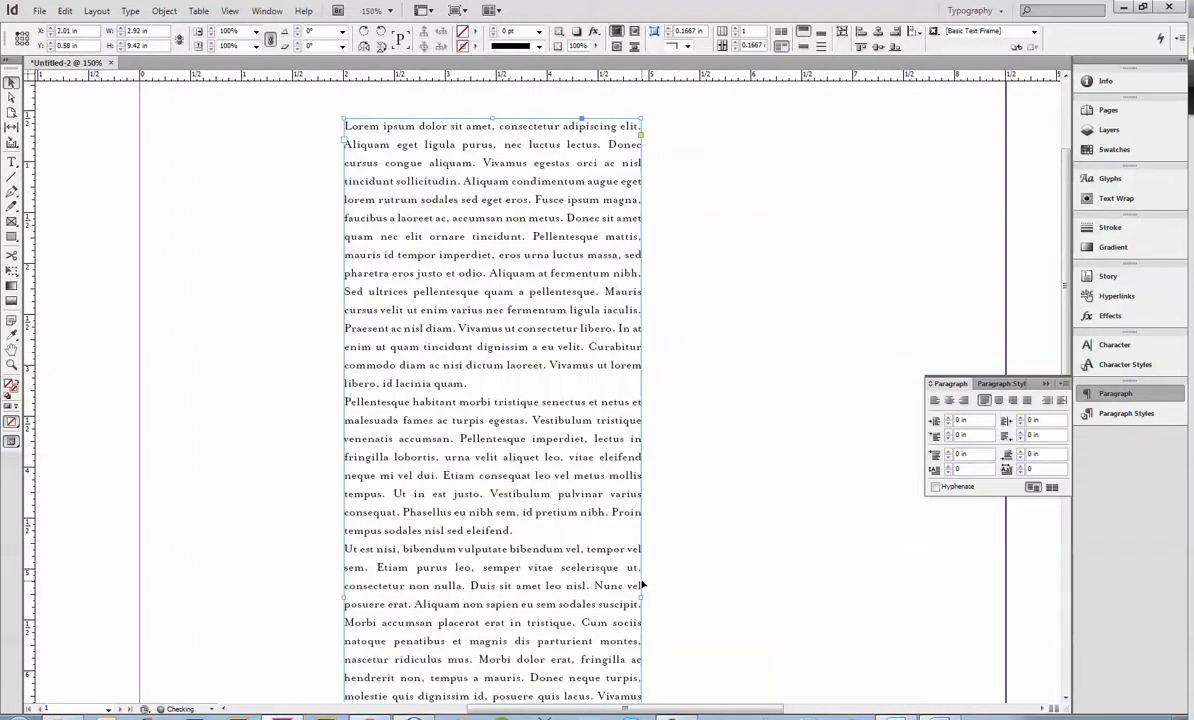
pyautogui.moveTo(640, 600); pyautogui.dragTo(597, 597)
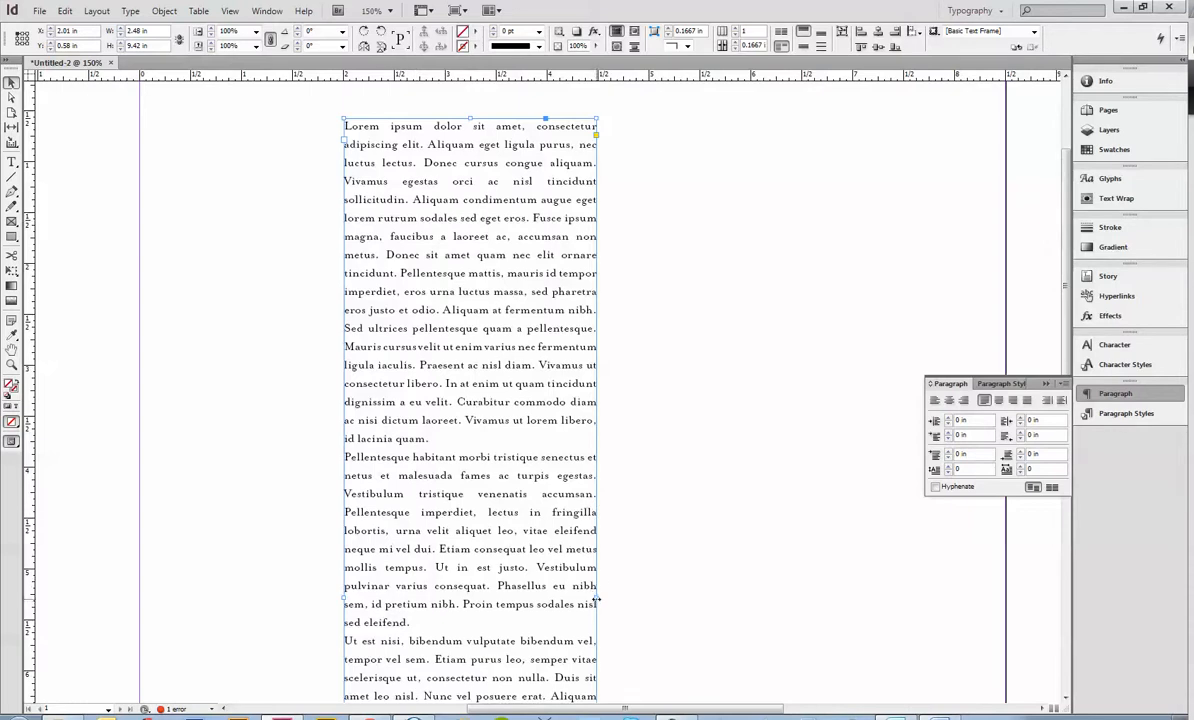
pyautogui.moveTo(597, 600); pyautogui.dragTo(759, 620)
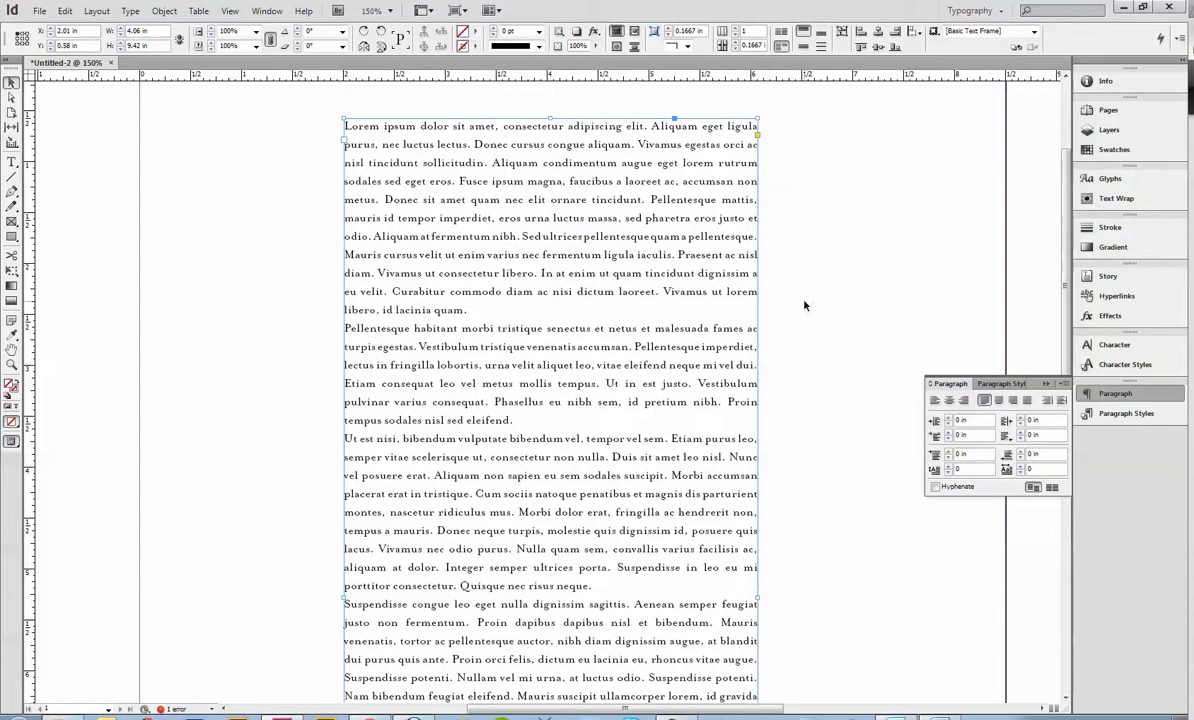
# - Turn hyphenation back on for the frame's paragraphs in the Hyphenation Settings
pyautogui.click(1063, 383)
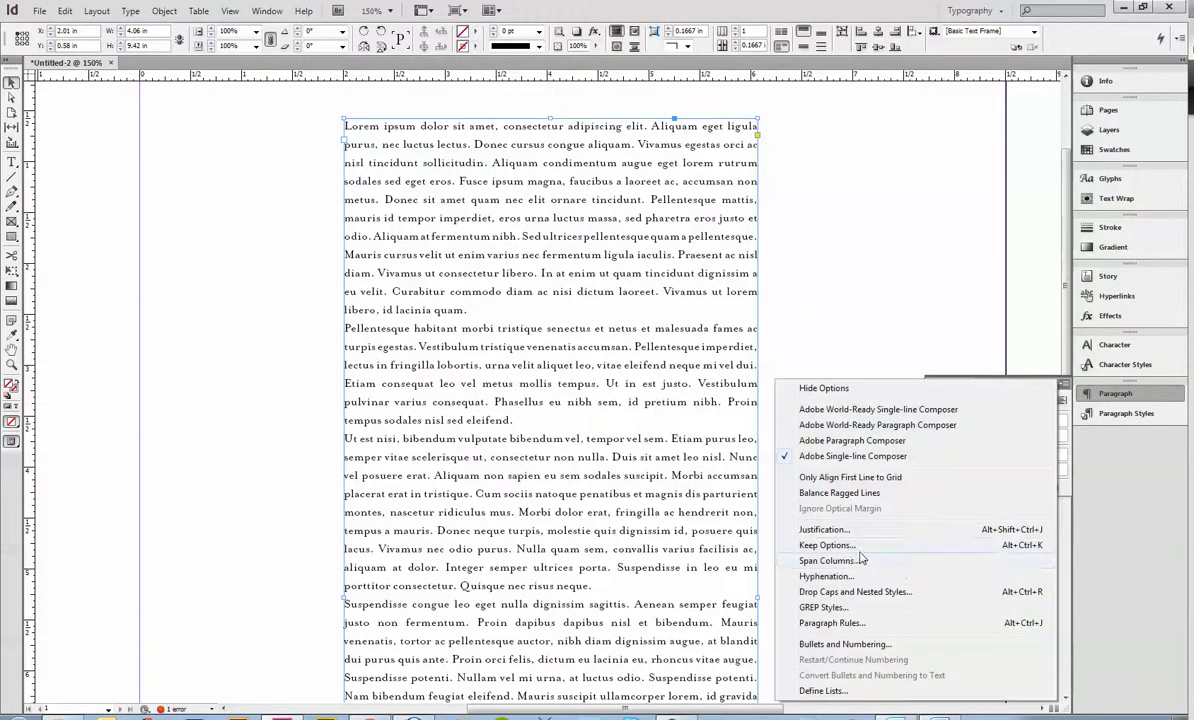
pyautogui.click(826, 577)
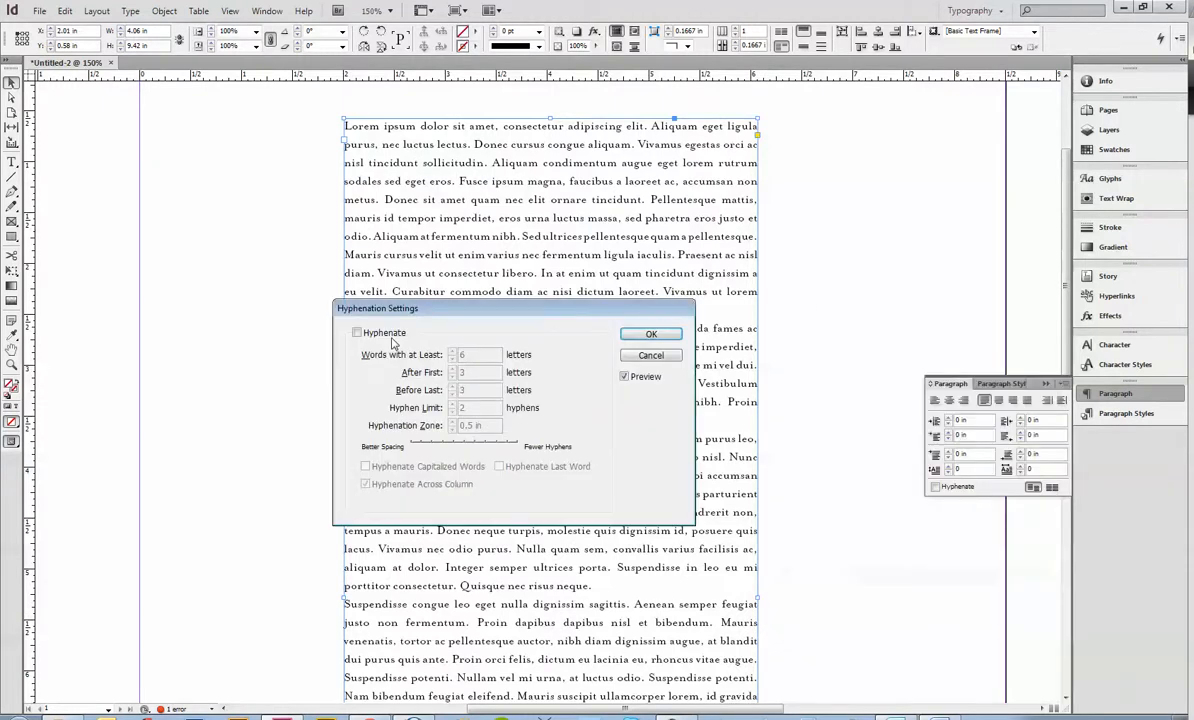
pyautogui.click(357, 332)
pyautogui.moveTo(440, 312); pyautogui.dragTo(722, 124)
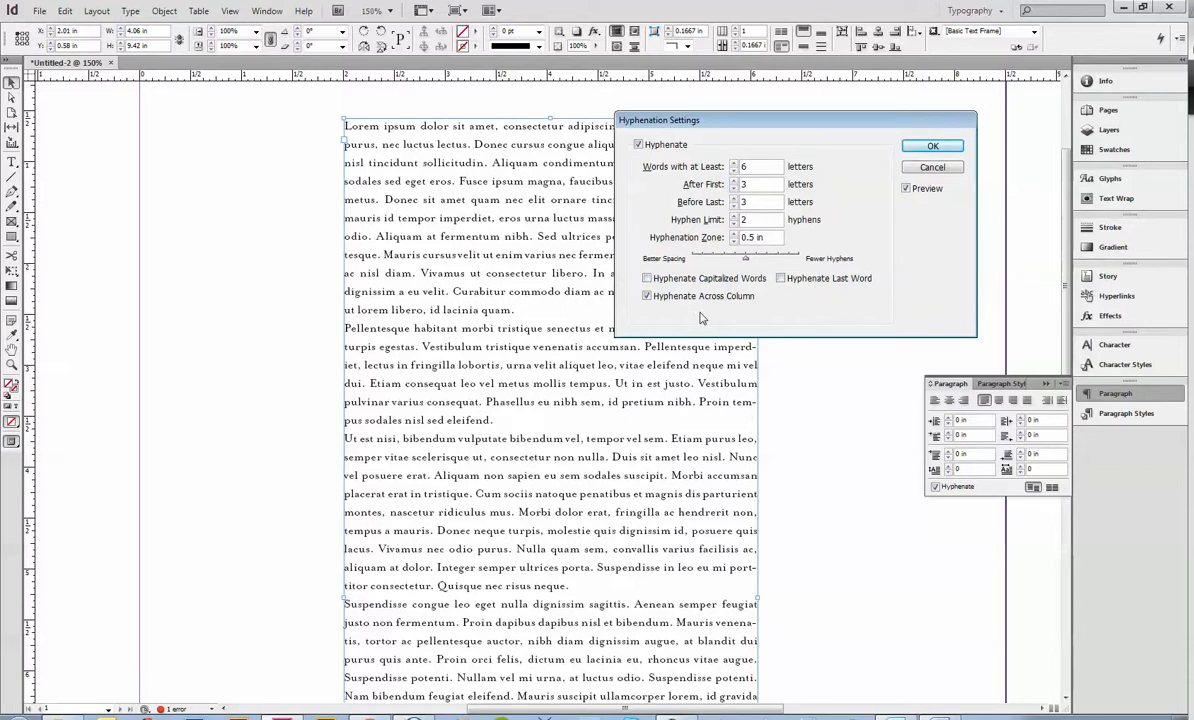
pyautogui.click(930, 146)
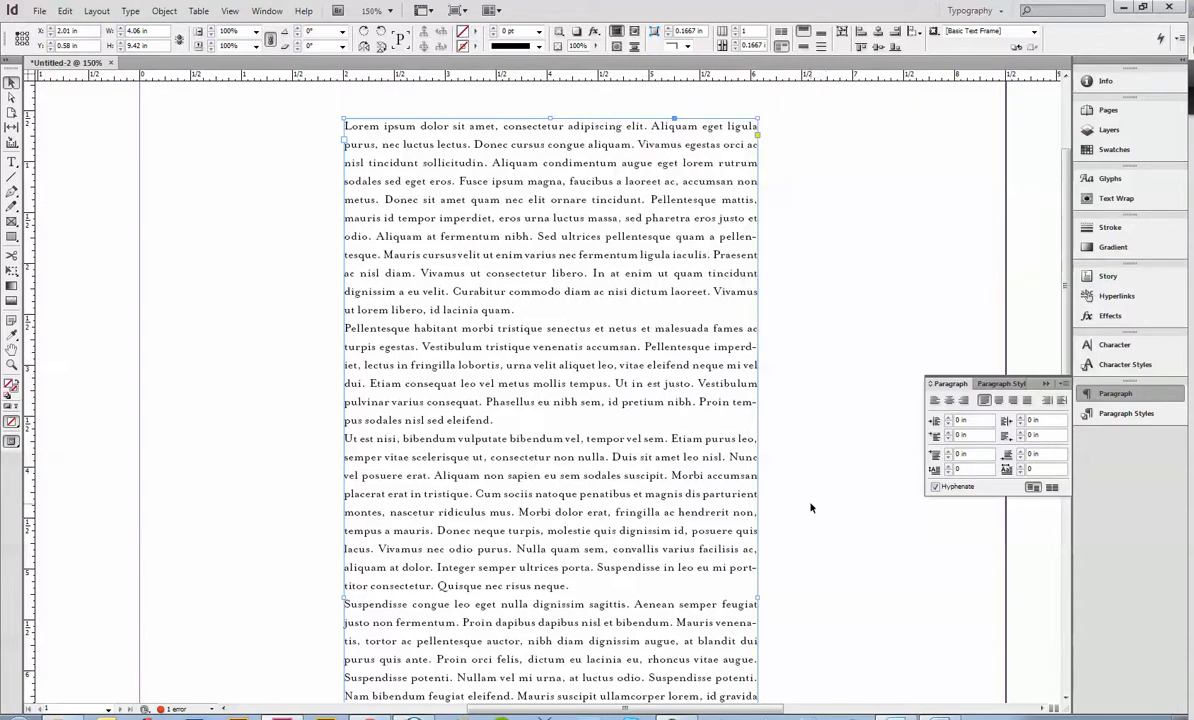
# - Set the justification letter spacing to -3% minimum, 0% desired and 3% maximum, and apply it
pyautogui.click(1062, 383)
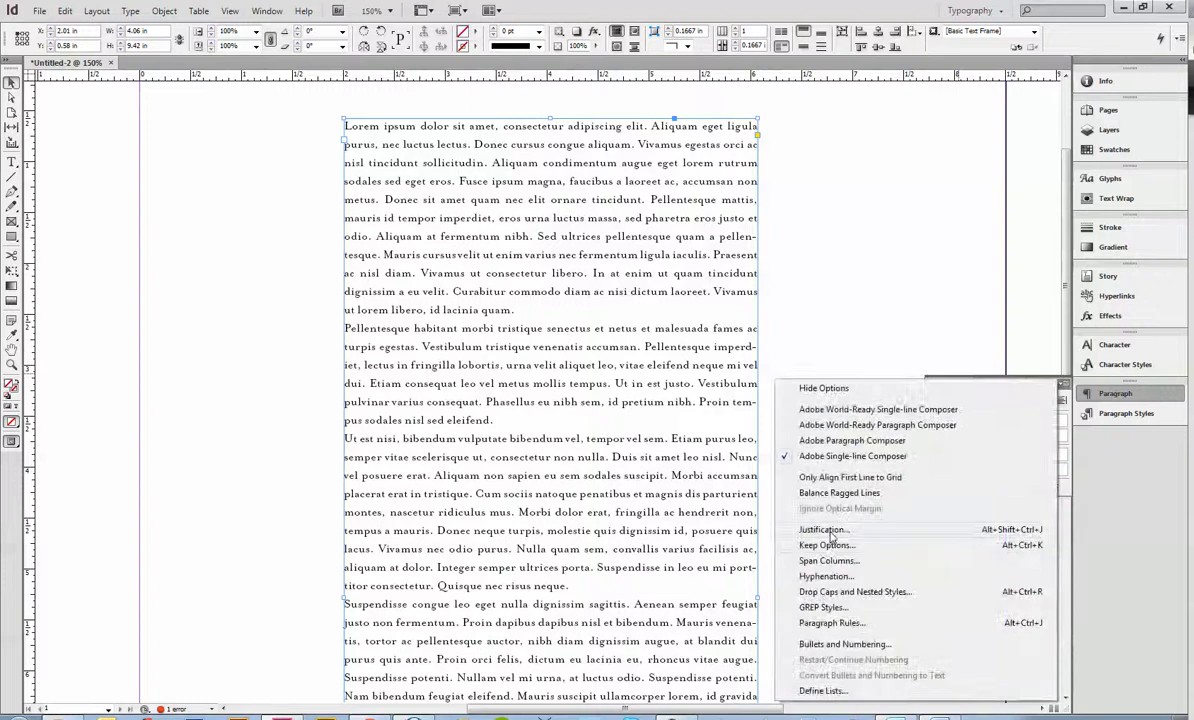
pyautogui.click(831, 533)
pyautogui.press('Tab')
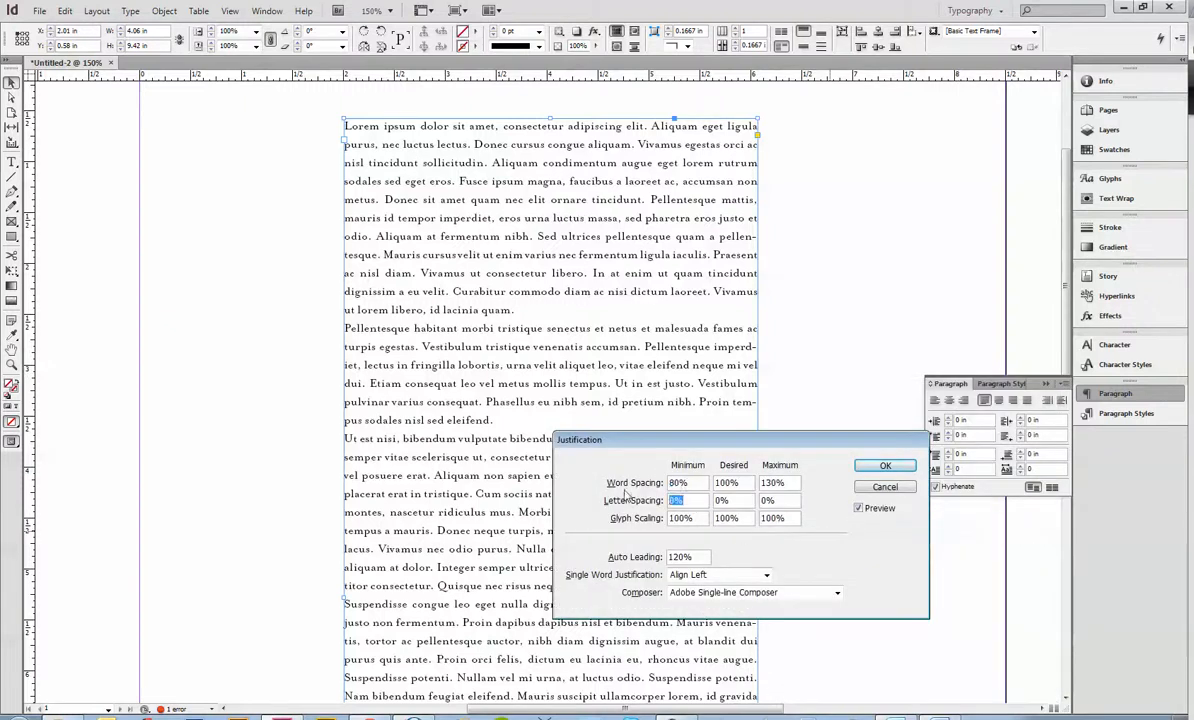
pyautogui.write('3')
pyautogui.press('Tab')
pyautogui.click(706, 411)
pyautogui.write('-3')
pyautogui.press('Tab')
pyautogui.write('3')
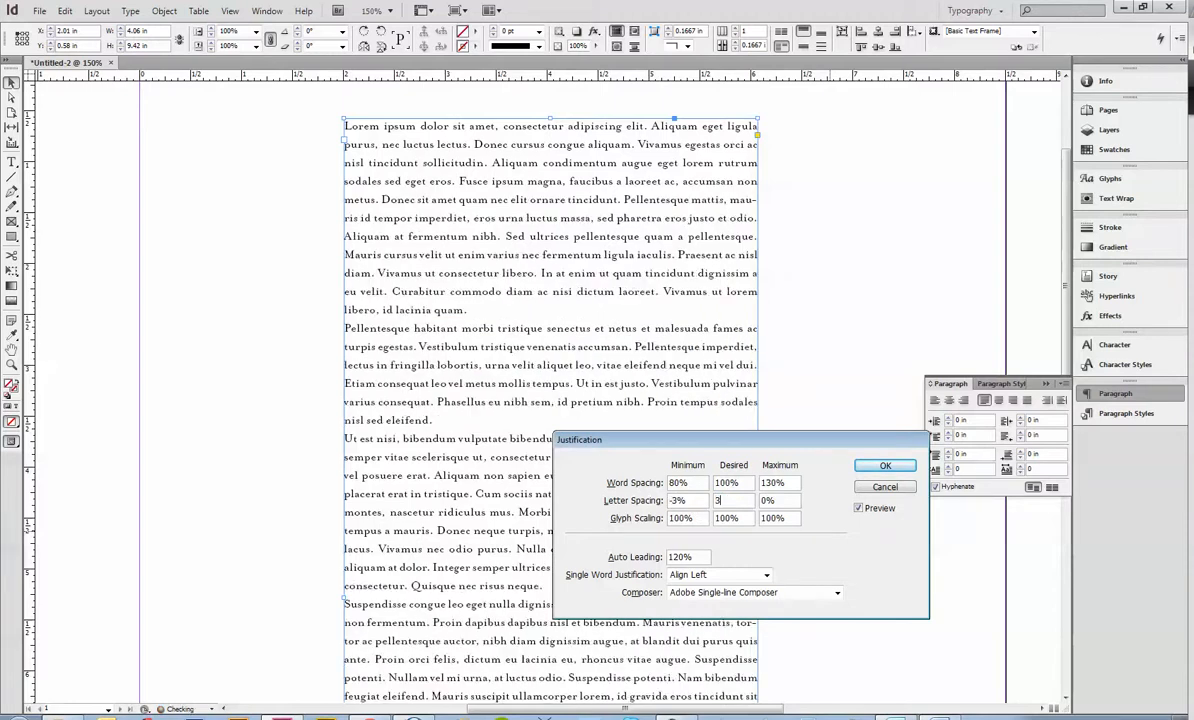
pyautogui.press('Tab')
pyautogui.write('3')
pyautogui.press('Tab')
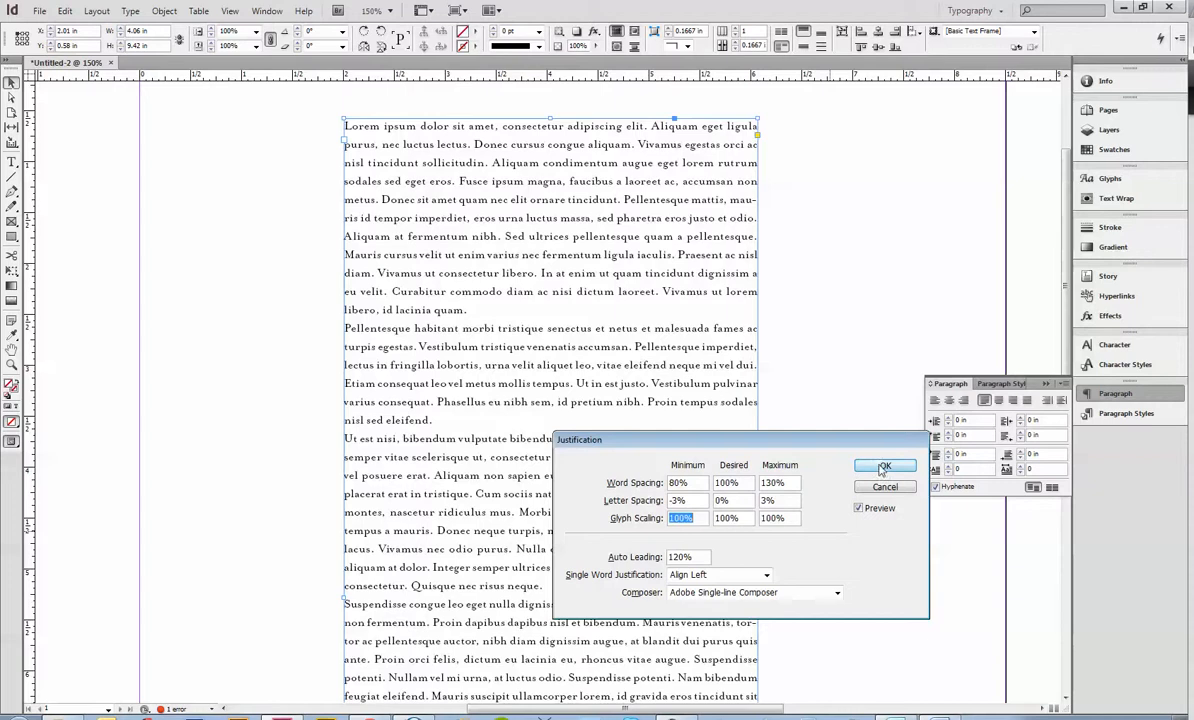
pyautogui.click(885, 466)
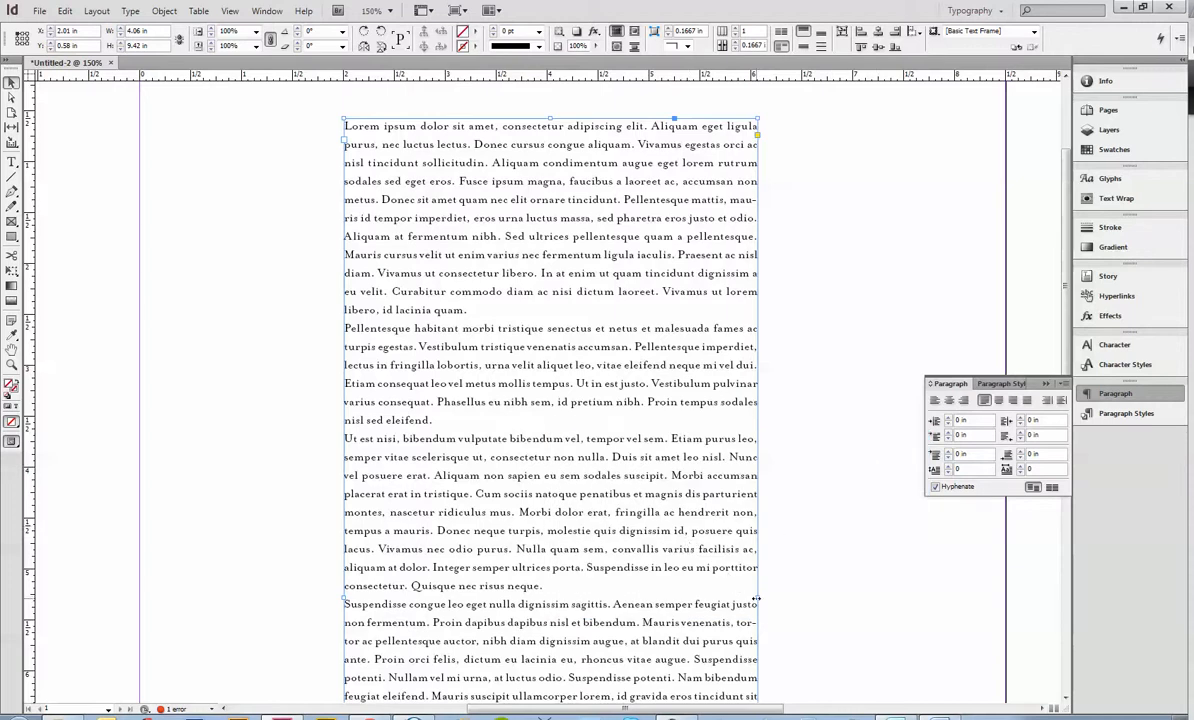
# - Widen the text frame to about 4.32 in and switch its paragraphs to the Adobe Paragraph Composer
pyautogui.moveTo(757, 598); pyautogui.dragTo(784, 600)
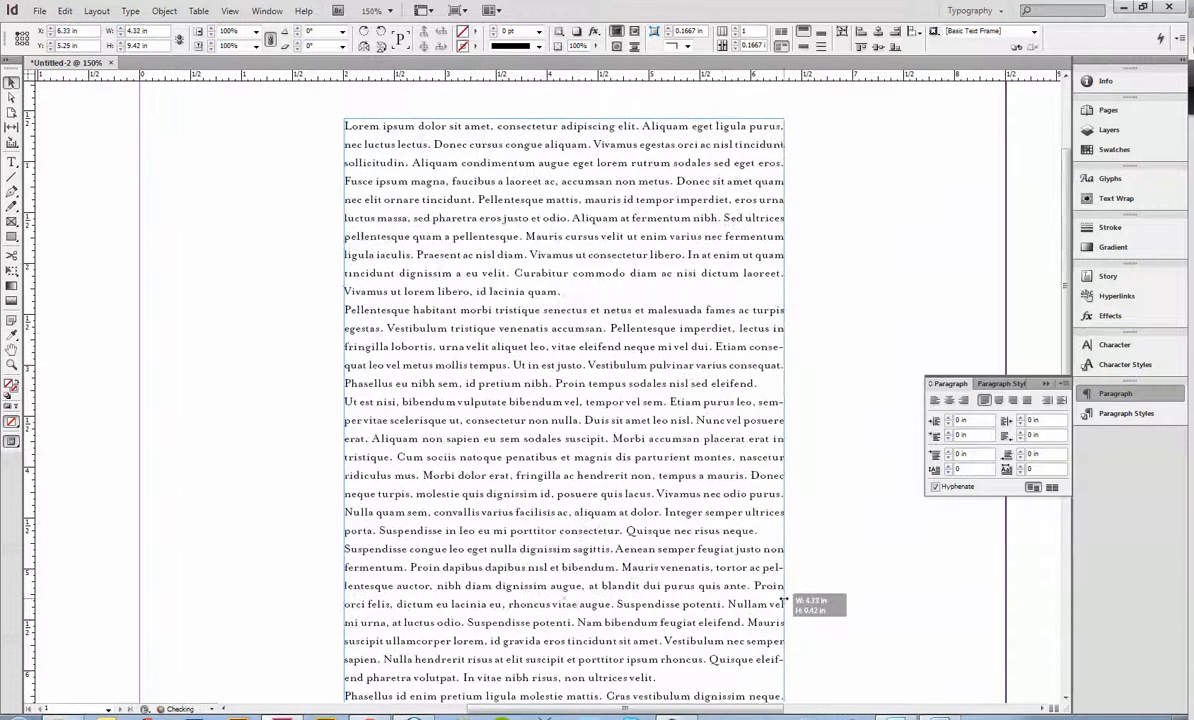
pyautogui.click(1064, 384)
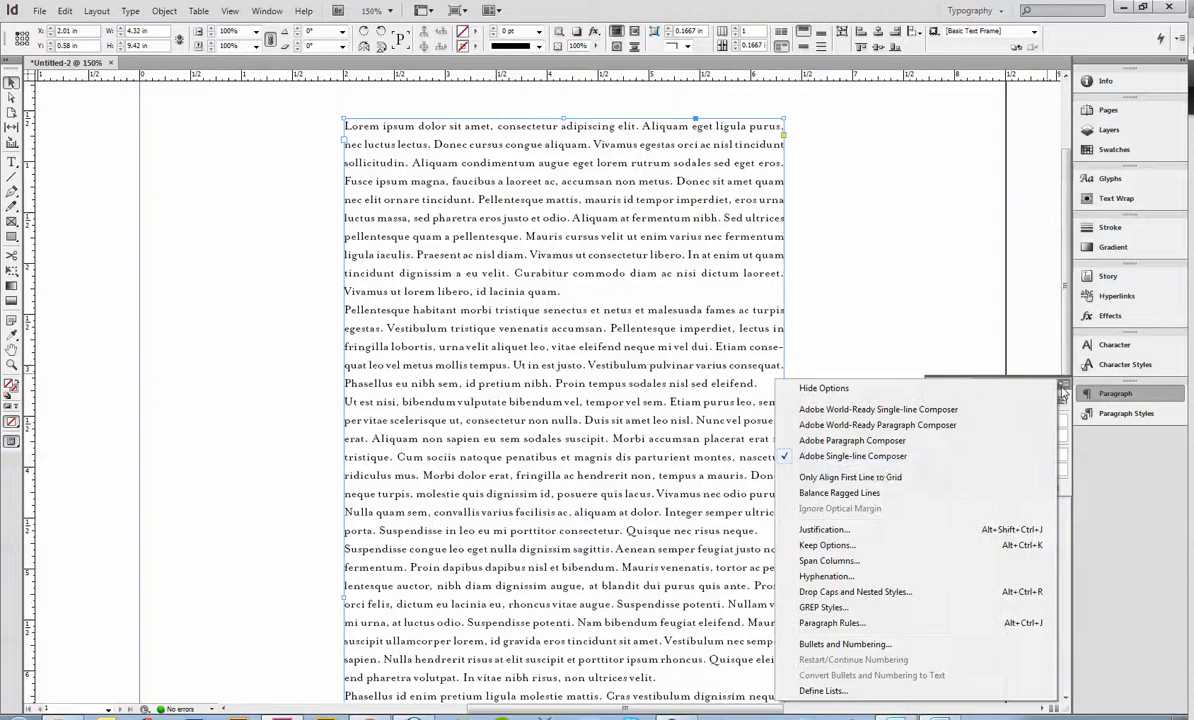
pyautogui.click(874, 442)
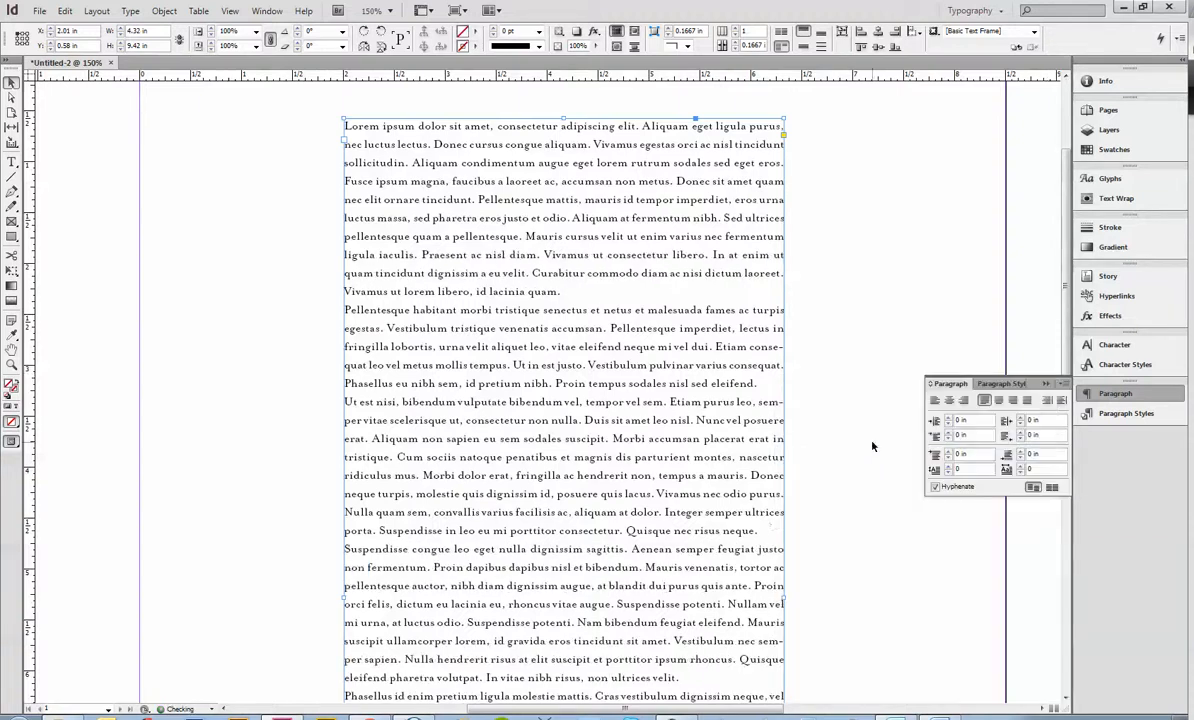
# - Narrow the text frame to about 2.46 in and move it down to leave room for a heading
pyautogui.moveTo(784, 558); pyautogui.dragTo(596, 589)
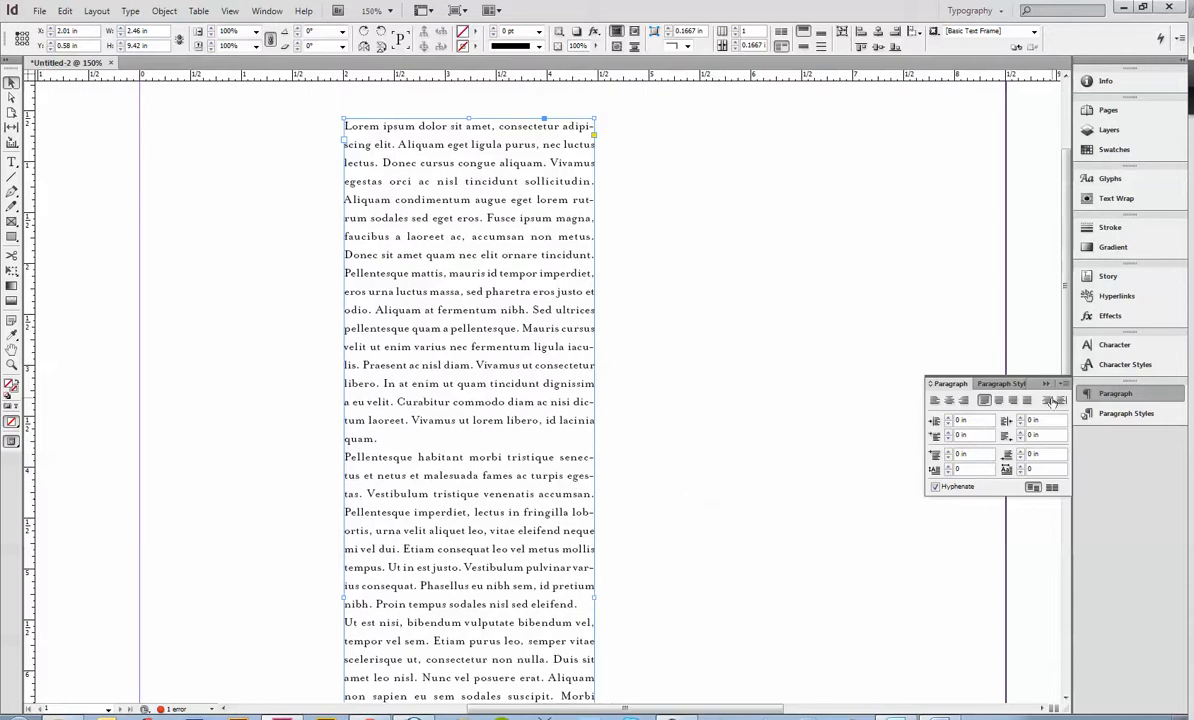
pyautogui.click(1046, 384)
pyautogui.moveTo(449, 227); pyautogui.dragTo(477, 328)
# - Draw a text frame about 4.32 by 0.86 in above the body and paste "Lorem ipsum dolor sit amet" from the body into it
pyautogui.press('t')
pyautogui.moveTo(358, 103); pyautogui.dragTo(798, 190)
pyautogui.moveTo(519, 228); pyautogui.dragTo(309, 216)
pyautogui.hotkey('ctrl', 'c')
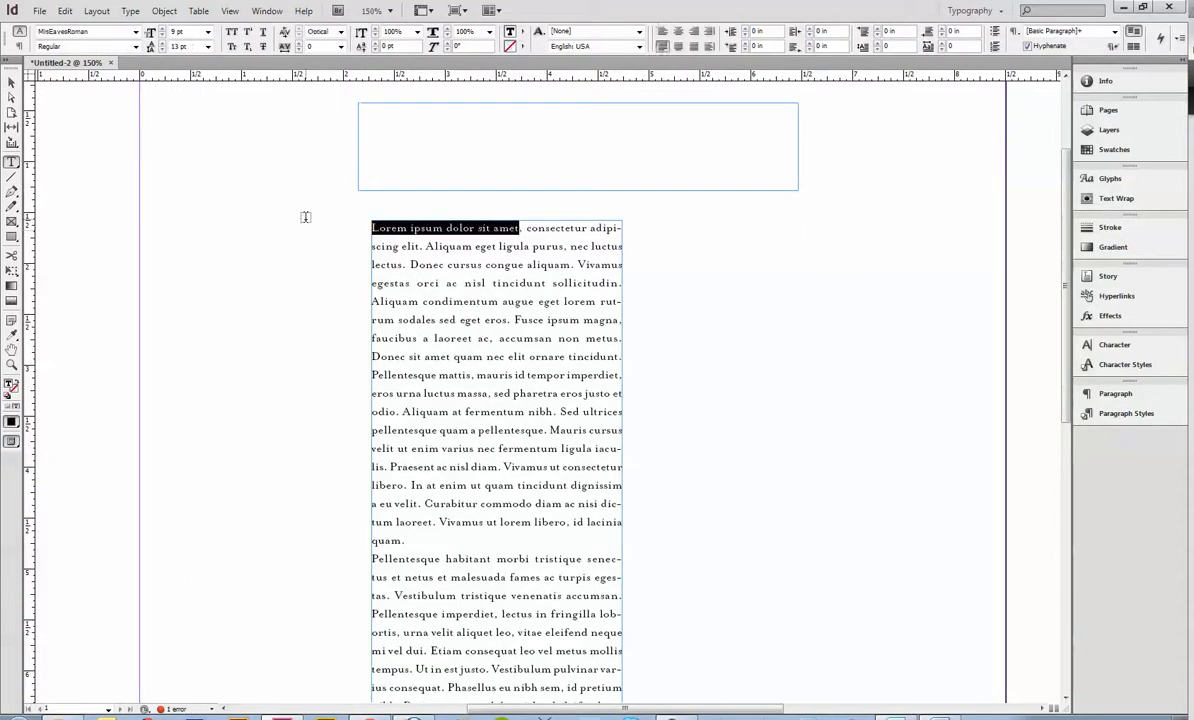
pyautogui.click(392, 138)
pyautogui.hotkey('ctrl', 'v')
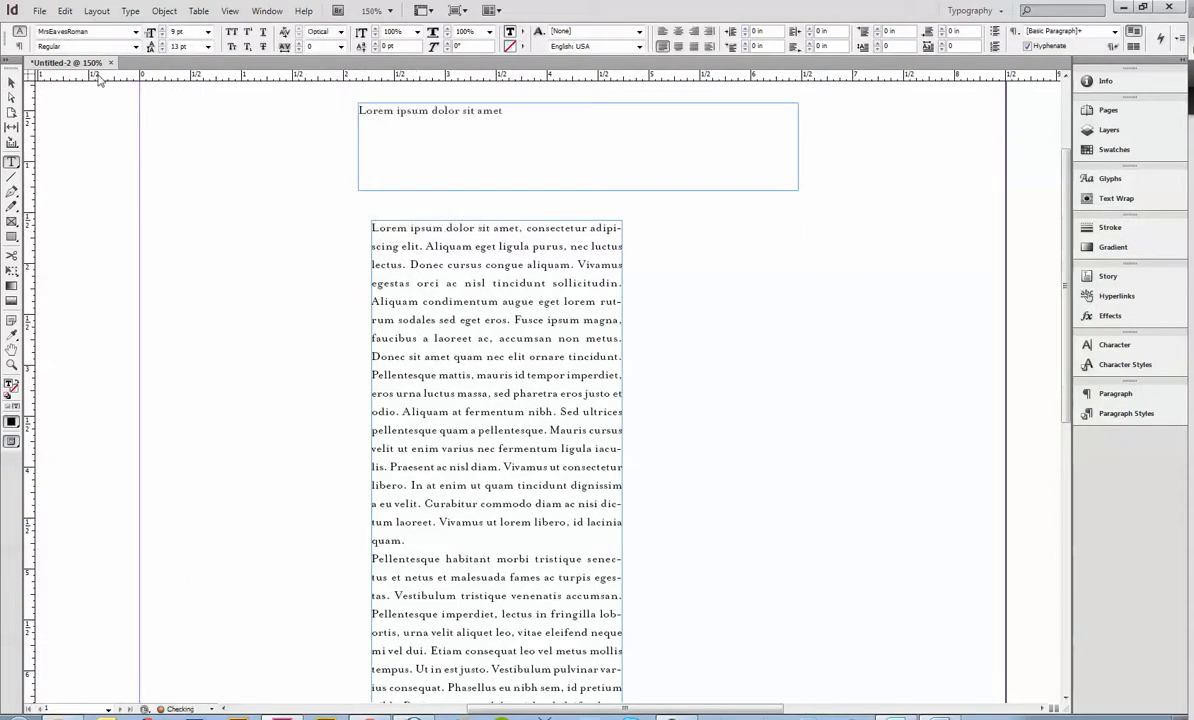
pyautogui.press('Escape')
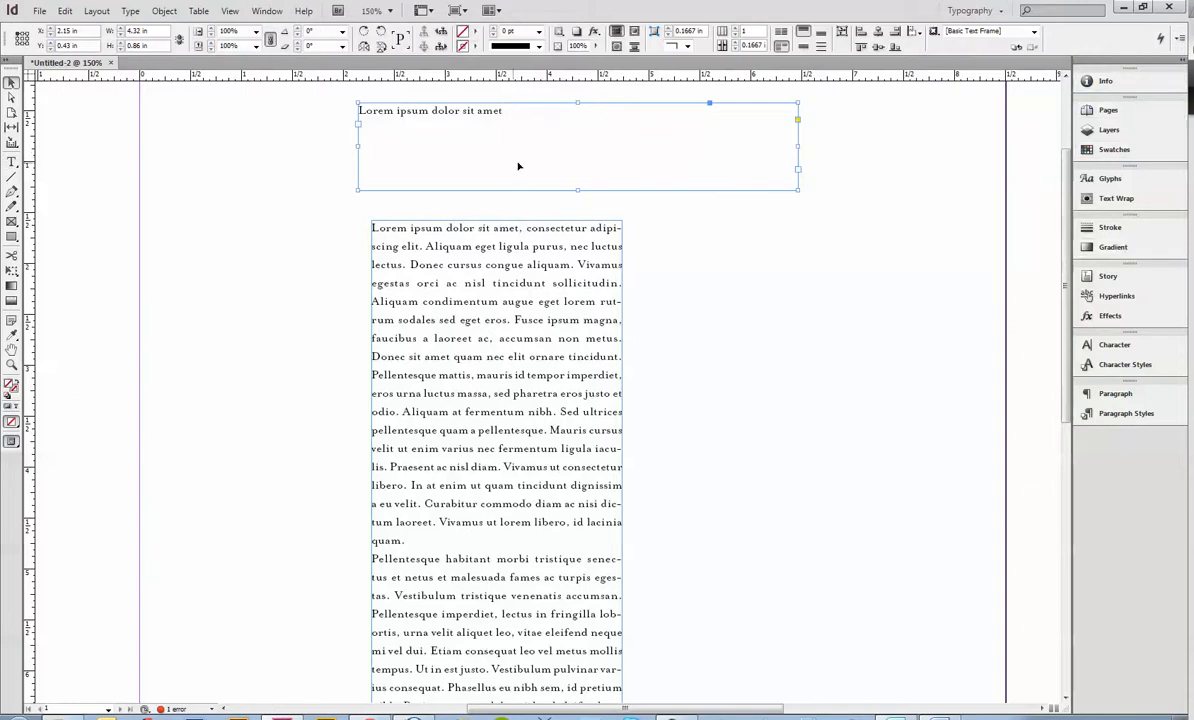
# - Set the font size of the heading frame's text to 18 pt
pyautogui.click(1116, 344)
pyautogui.click(990, 386)
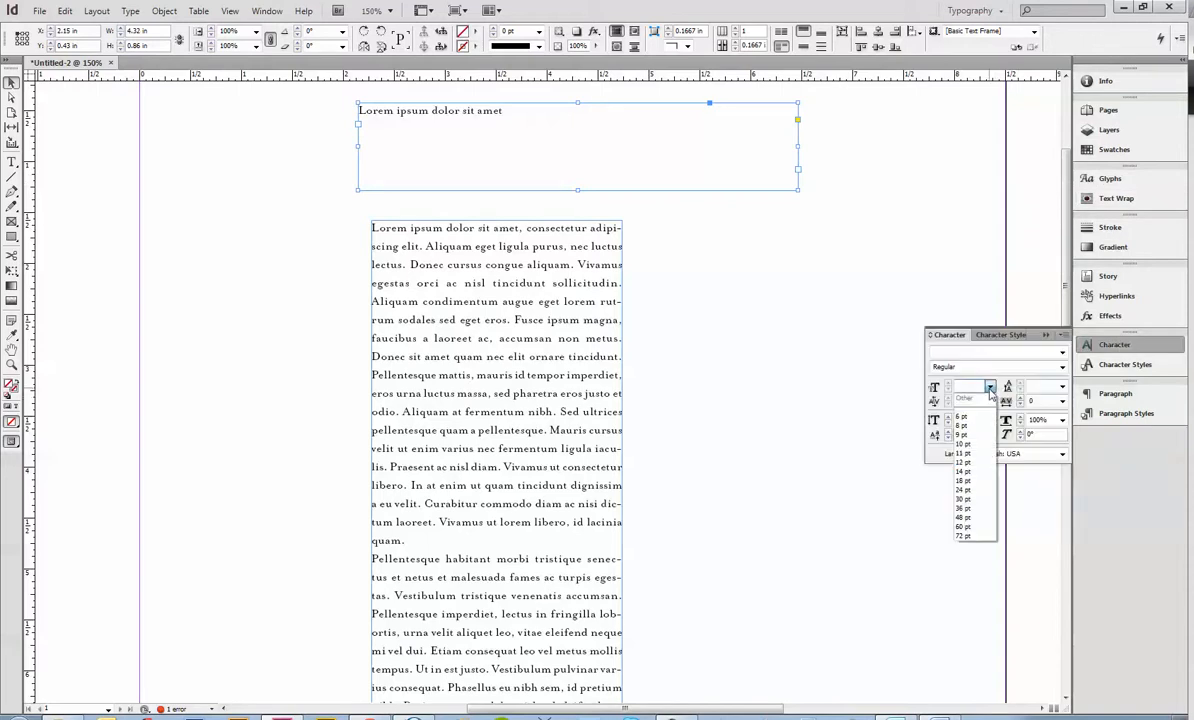
pyautogui.click(984, 481)
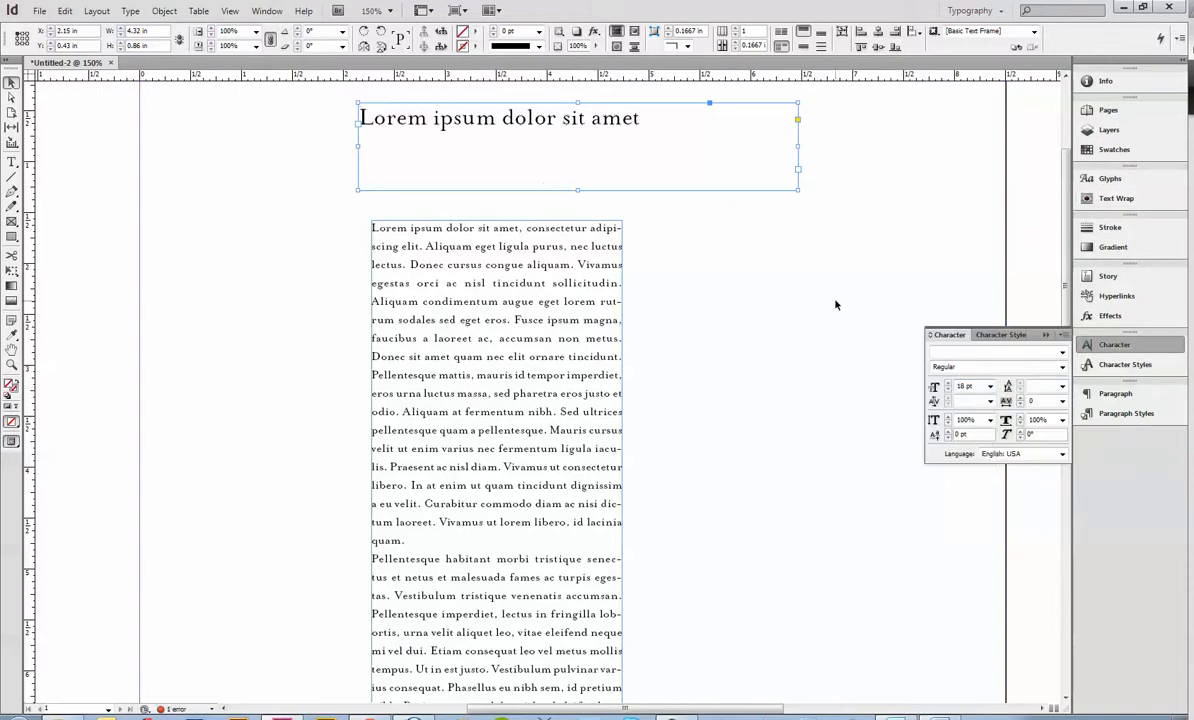
# - Try the Display font style on the heading text
pyautogui.click(995, 366)
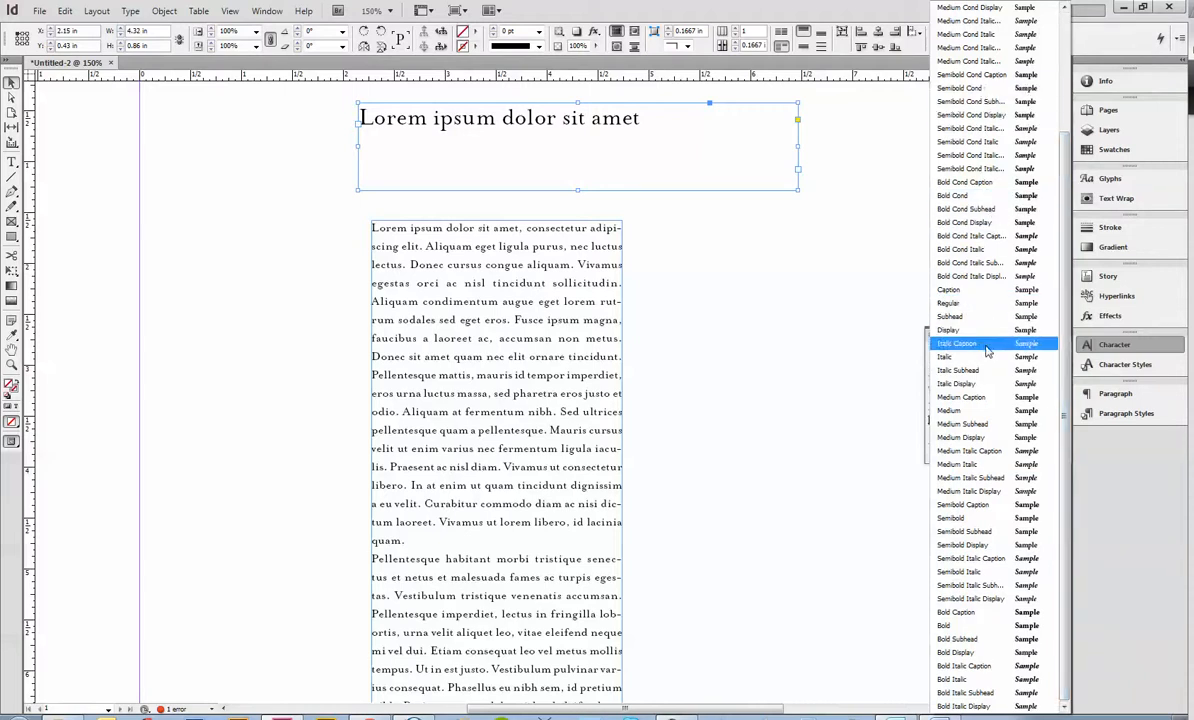
pyautogui.scroll(4, 987, 350)
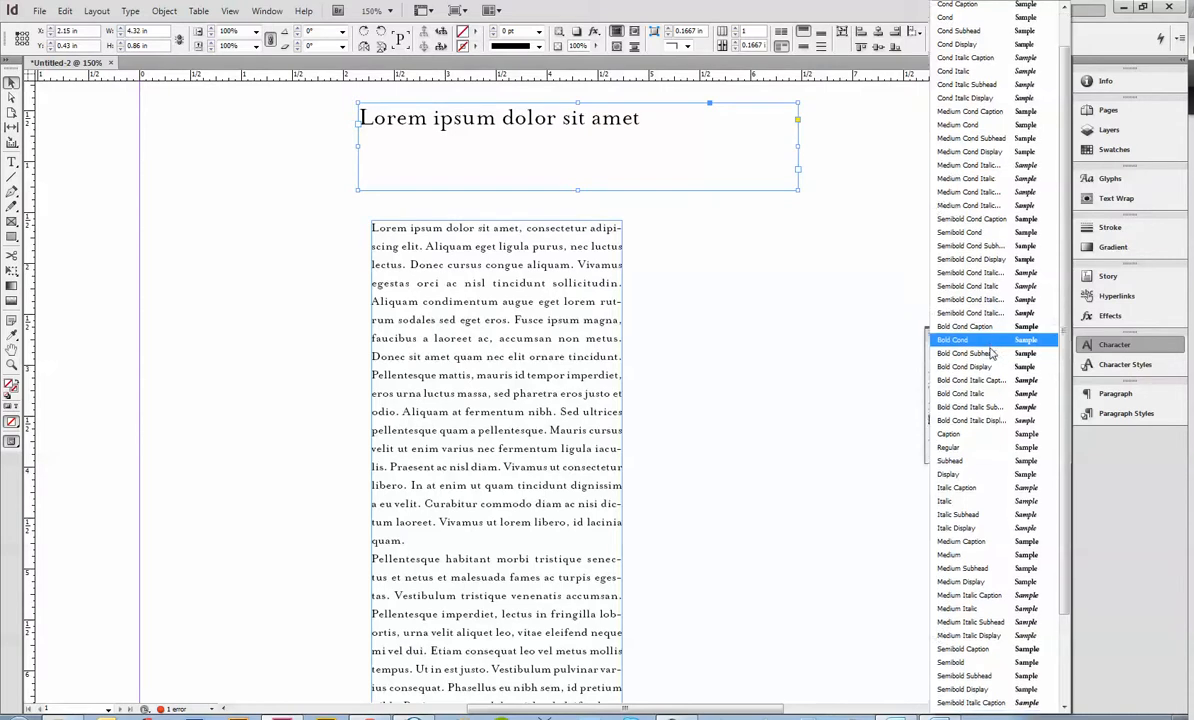
pyautogui.scroll(-3, 988, 355)
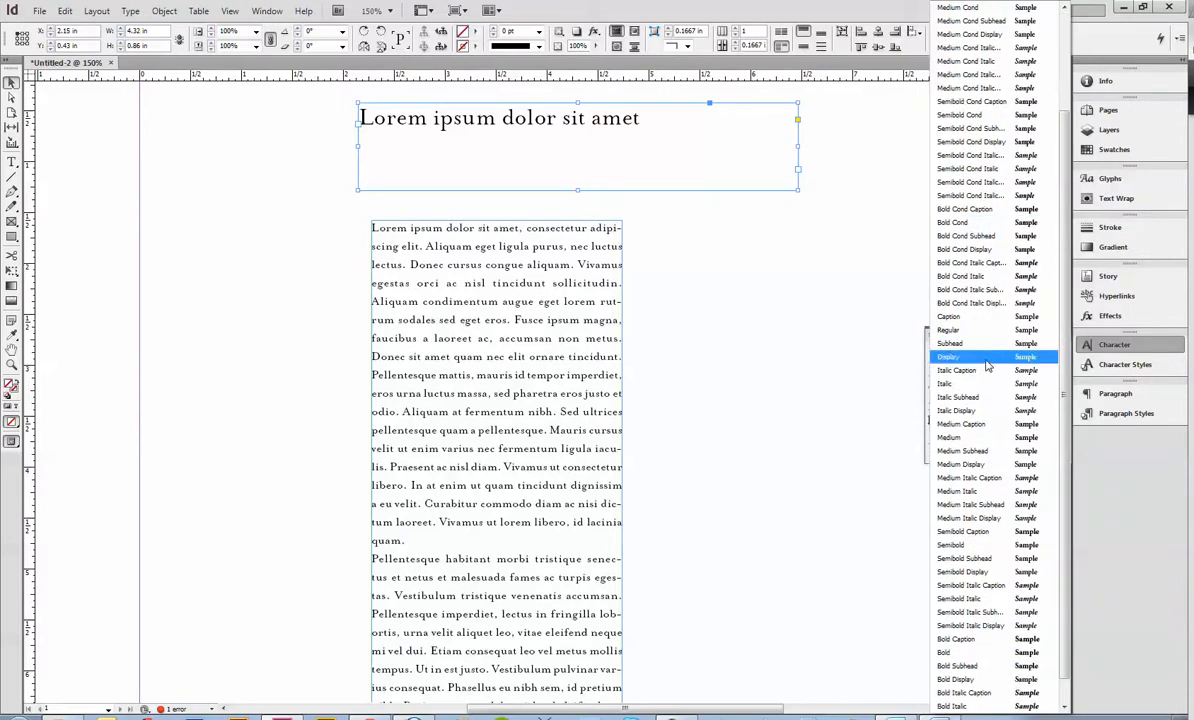
pyautogui.click(987, 363)
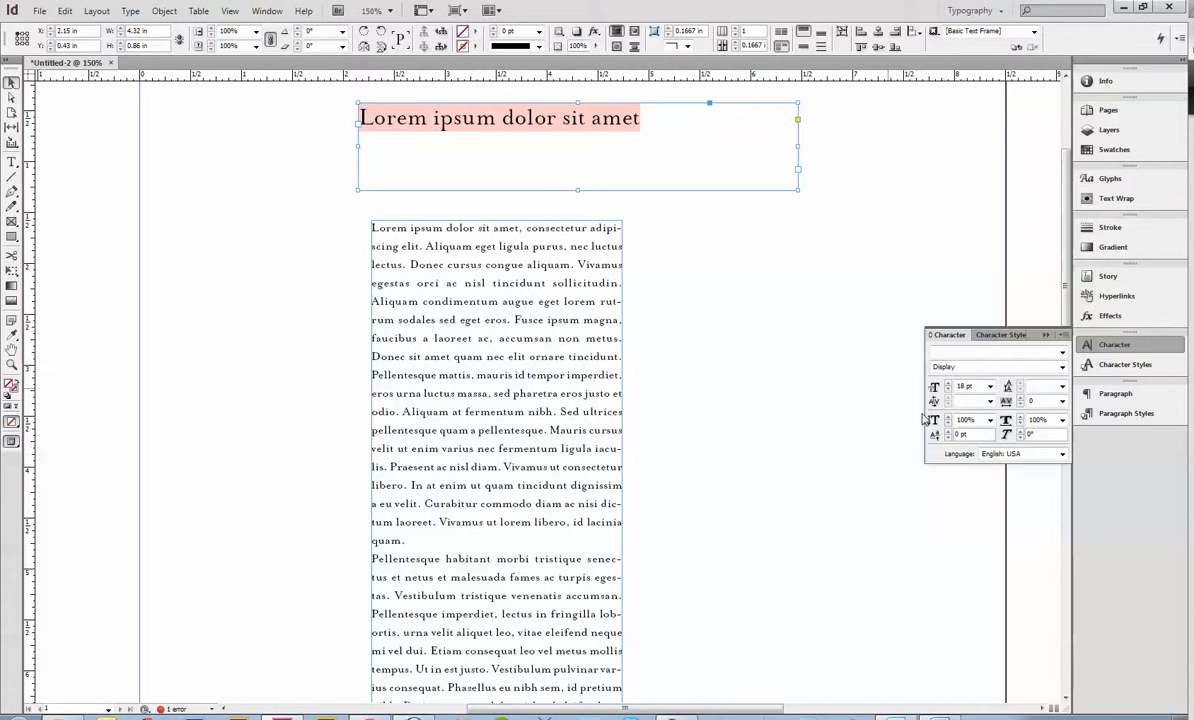
# - Set the heading's font to MrsEavesRoman Regular and narrow its frame to about 3.13 in
pyautogui.click(1062, 353)
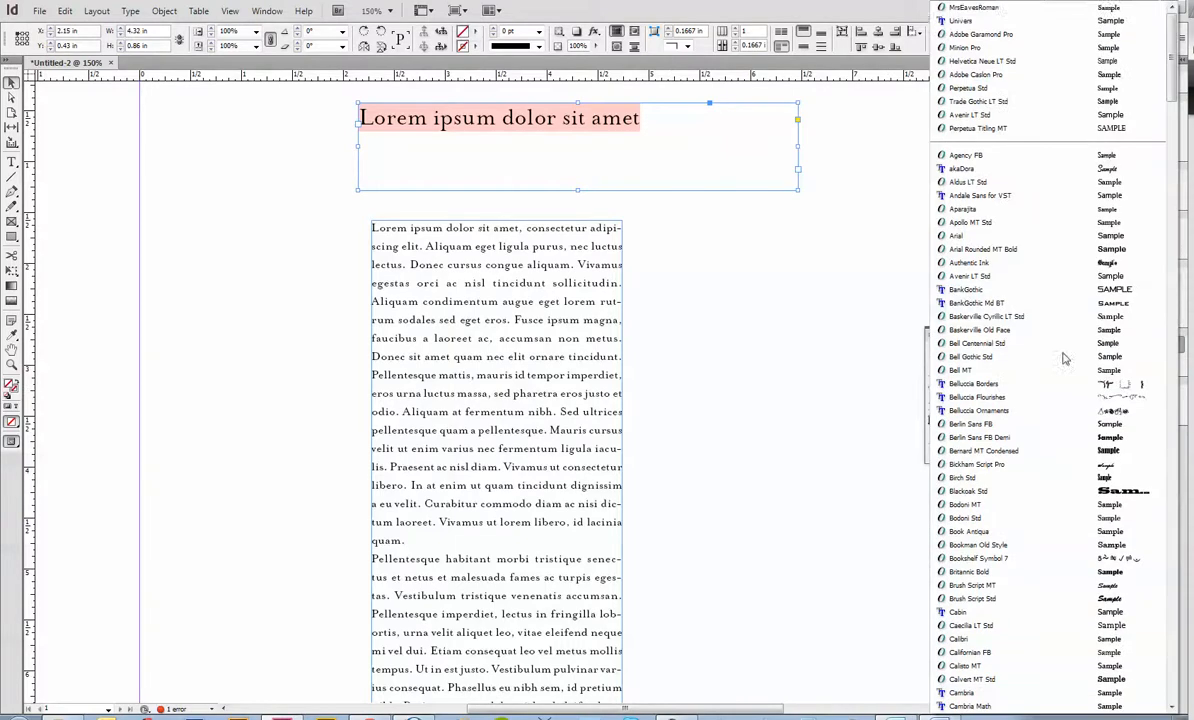
pyautogui.click(982, 8)
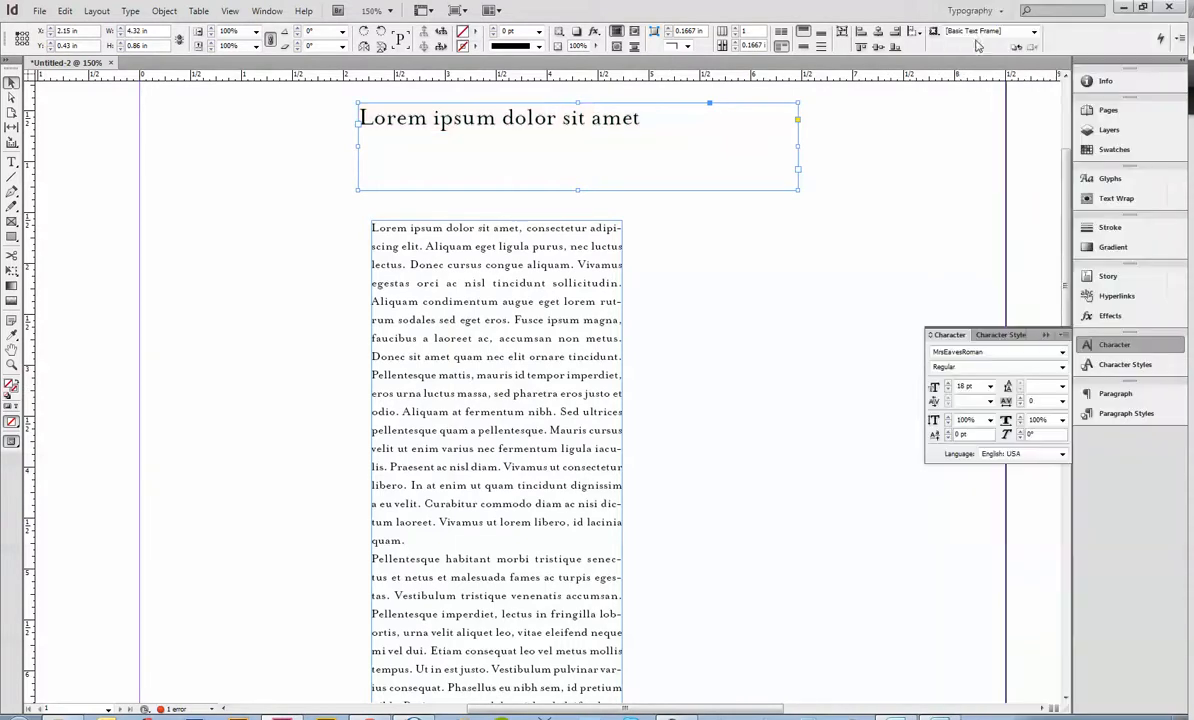
pyautogui.click(1062, 367)
pyautogui.click(1045, 381)
pyautogui.moveTo(798, 146); pyautogui.dragTo(678, 154)
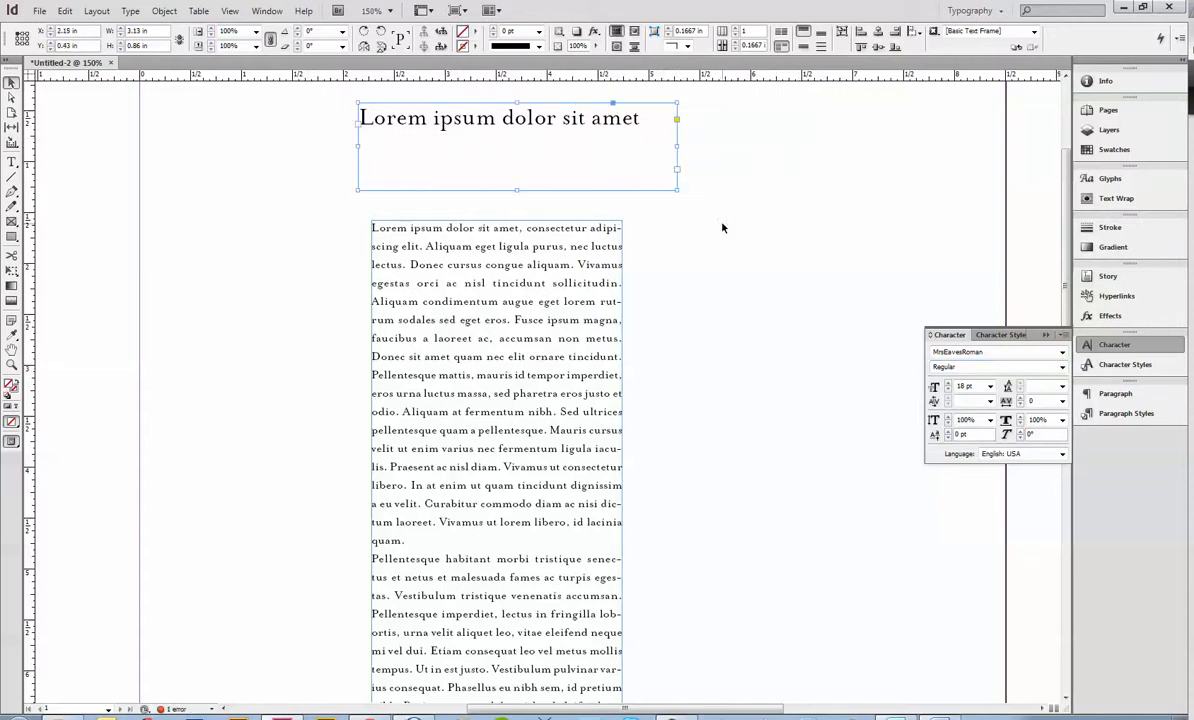
# - Select the heading's text to examine its fill color, and return to the Selection tool
pyautogui.click(12, 162)
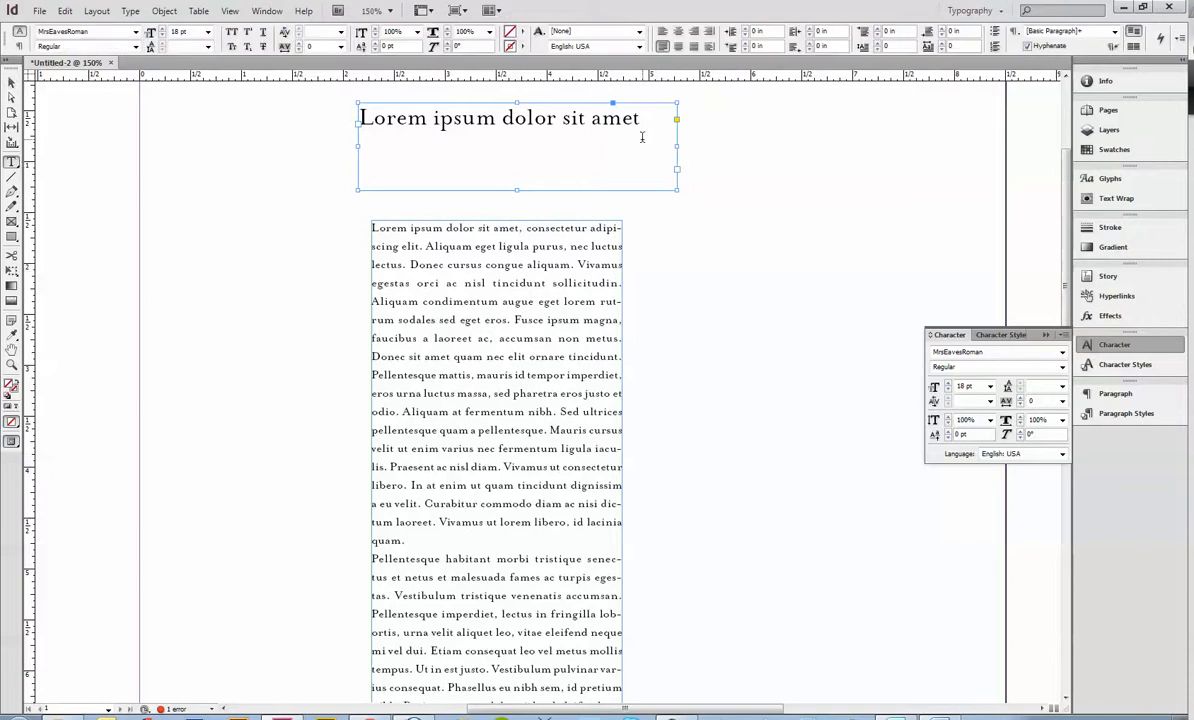
pyautogui.moveTo(642, 137); pyautogui.dragTo(300, 101)
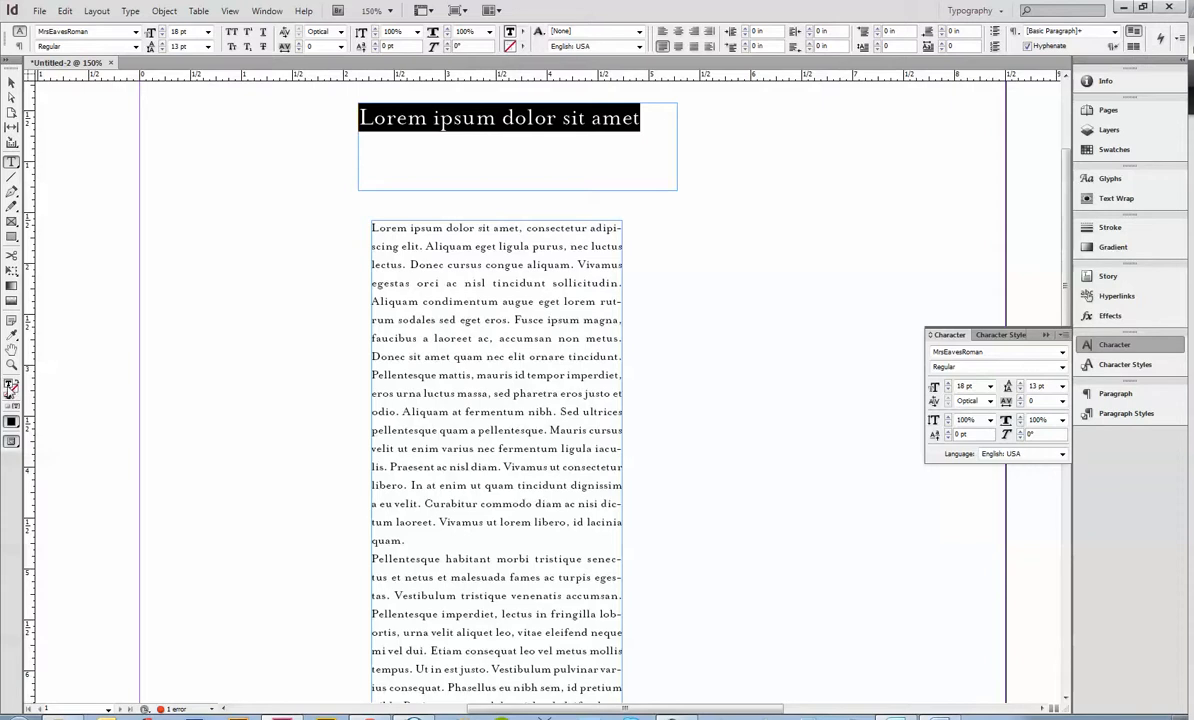
pyautogui.click(11, 82)
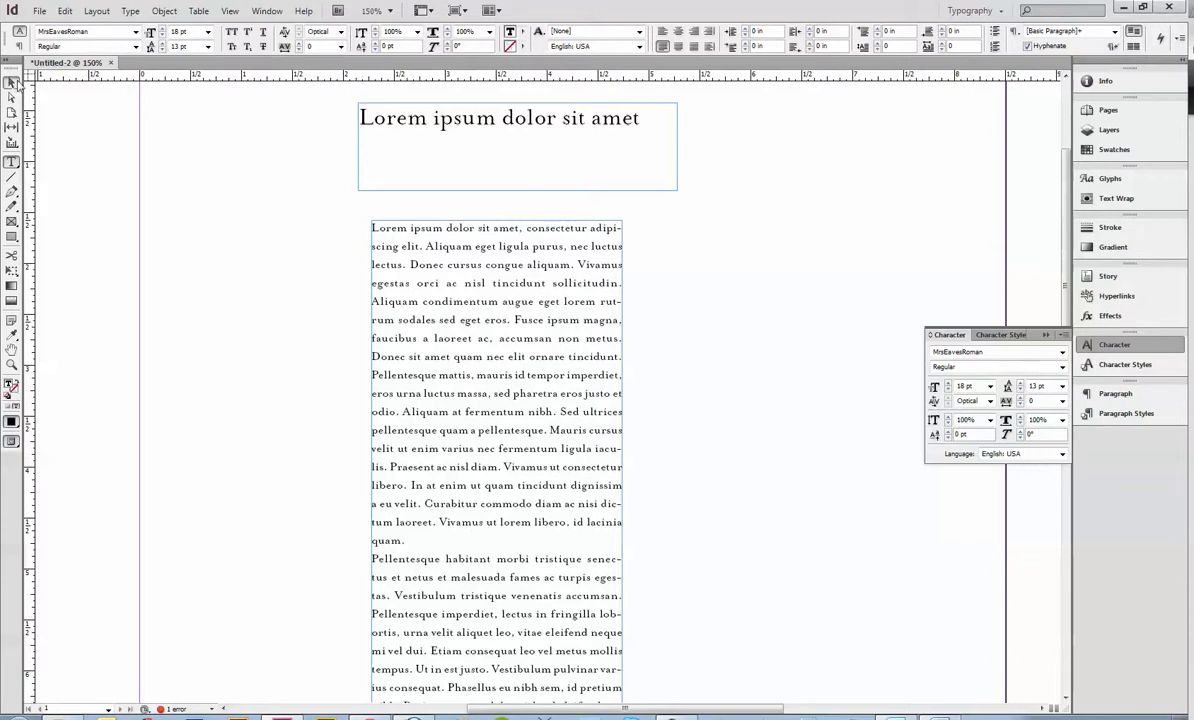
# - Clear the selection and set the default fill to the swatch C=100 M=0 Y=0 K=0
pyautogui.click(204, 246)
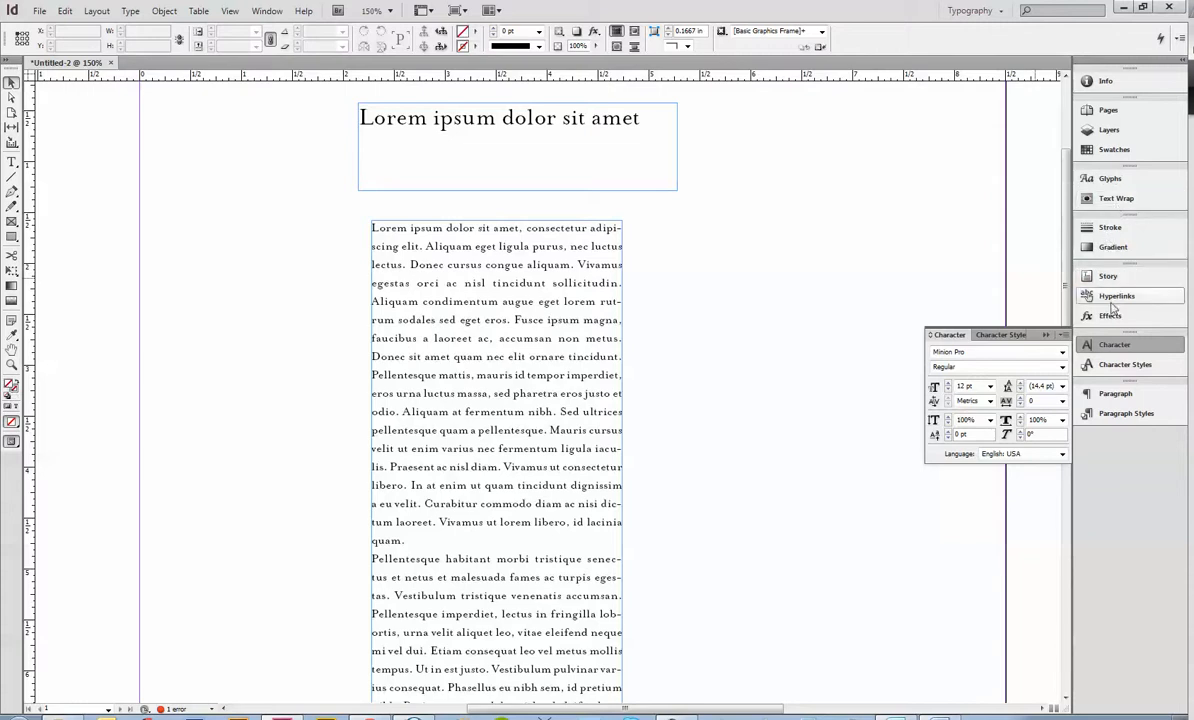
pyautogui.click(1113, 149)
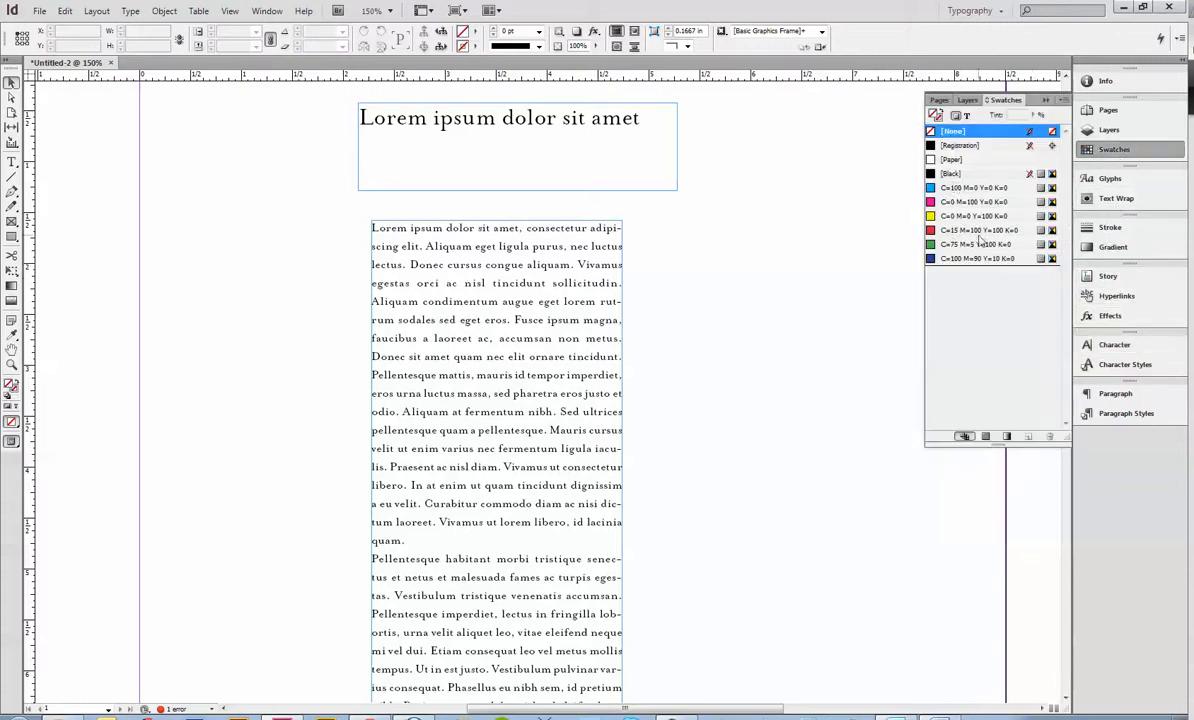
pyautogui.click(950, 190)
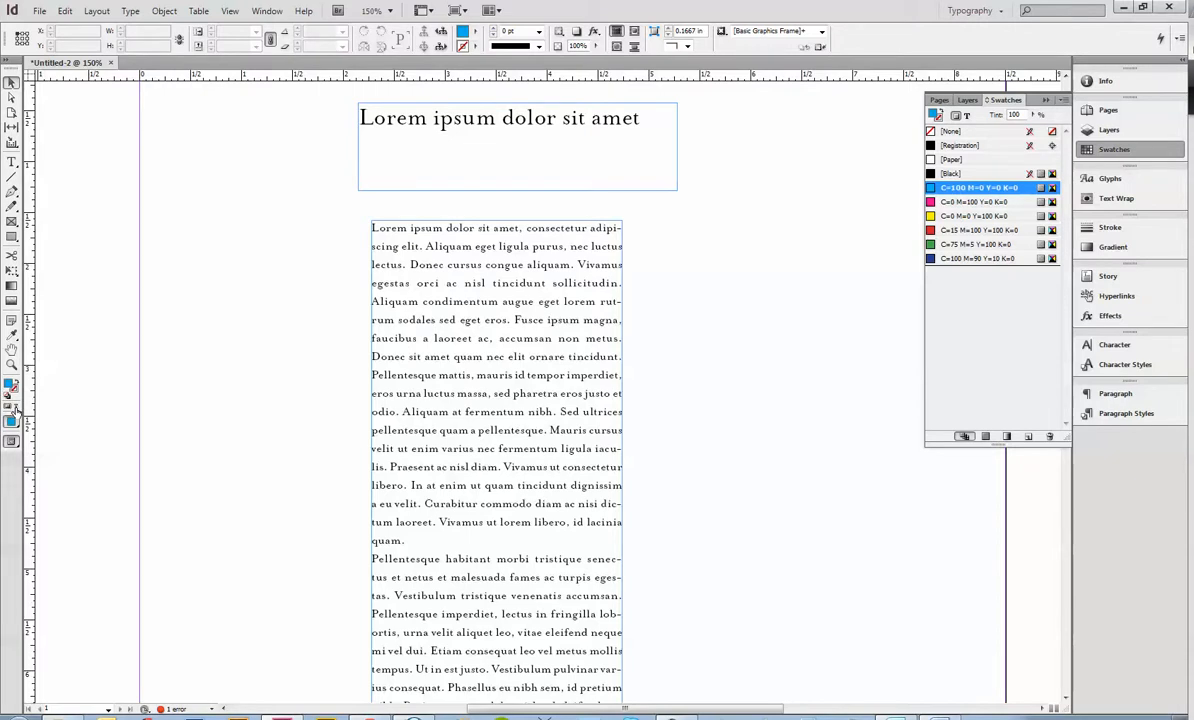
# - Select the body text frame, switch the color target from the container to its text to compare their fills, and clear the selection
pyautogui.click(416, 131)
pyautogui.click(408, 285)
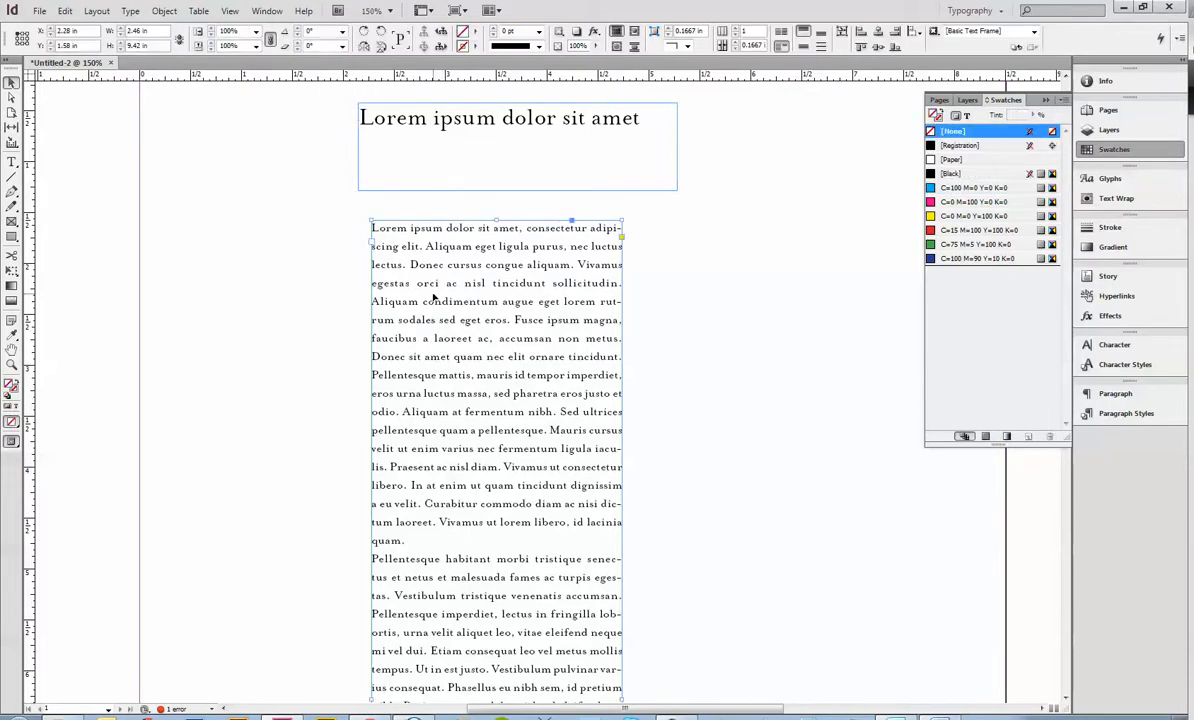
pyautogui.click(14, 384)
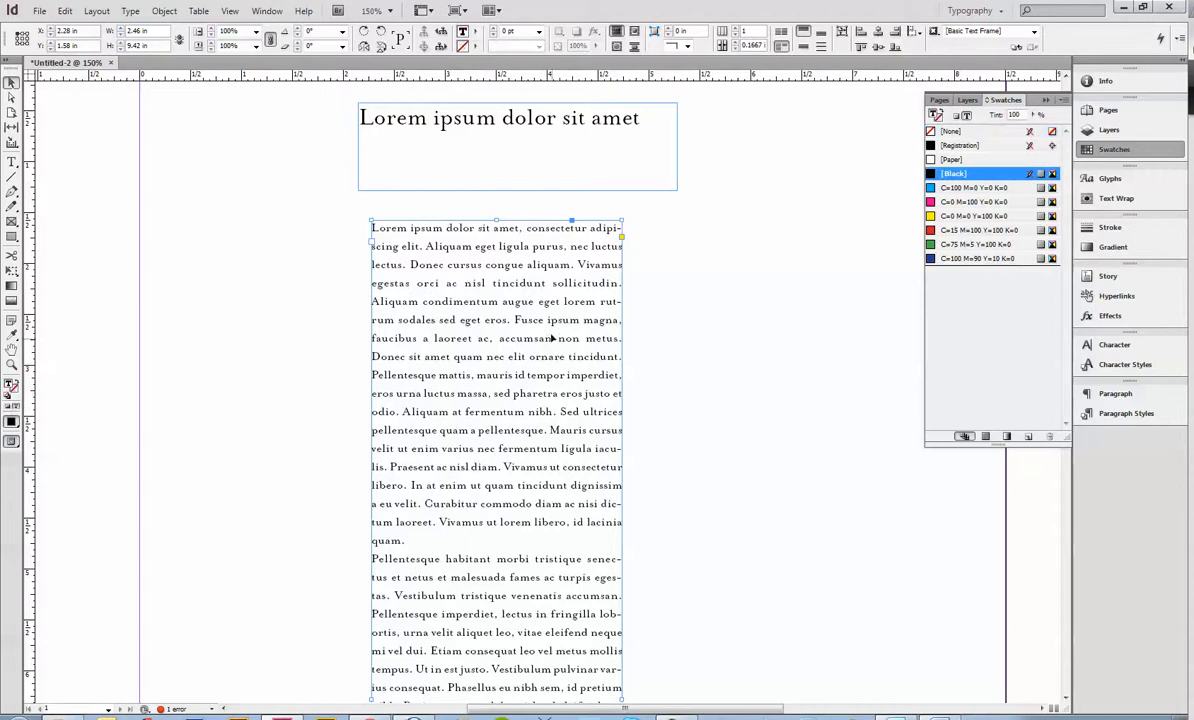
pyautogui.click(125, 438)
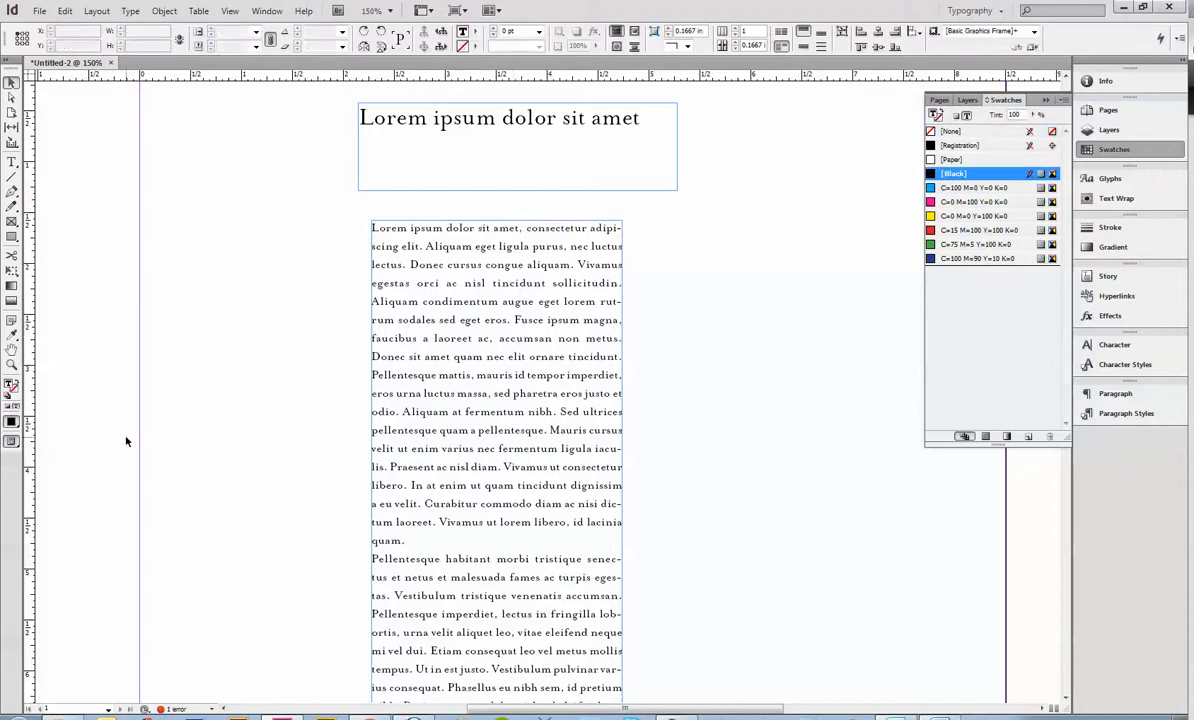
# - Try filling the body text frame's background with the swatch C=100 M=0 Y=0 K=0, and undo the fill
pyautogui.click(445, 322)
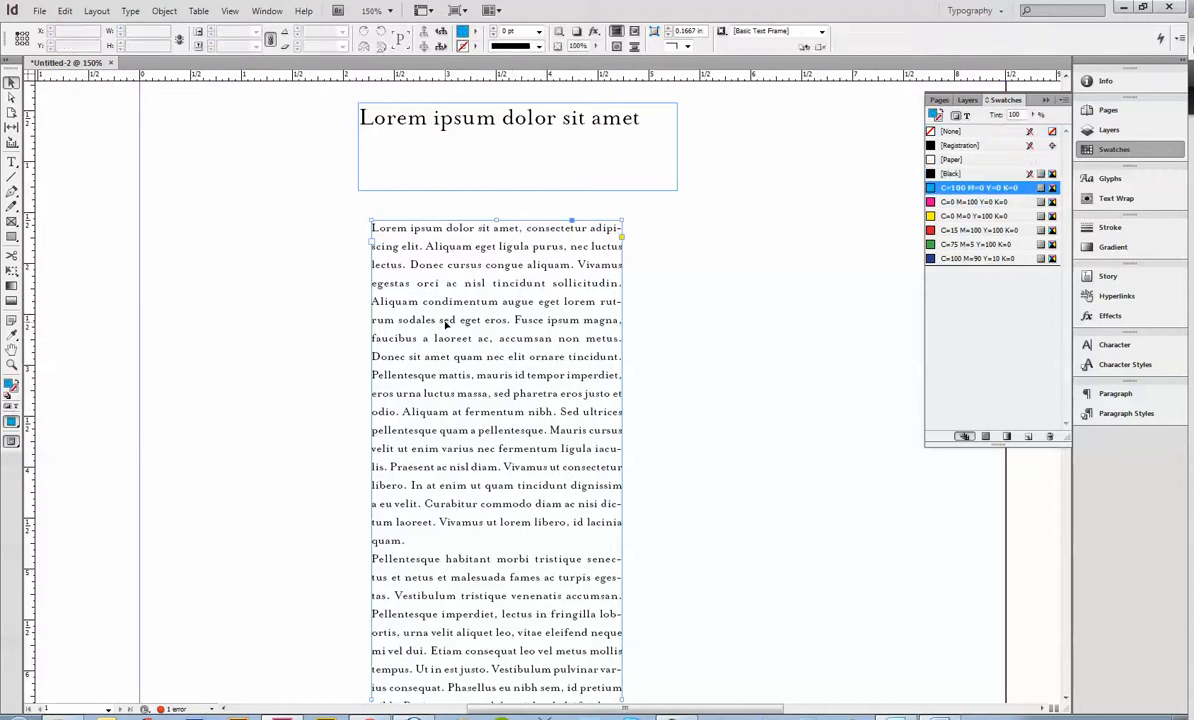
pyautogui.click(975, 188)
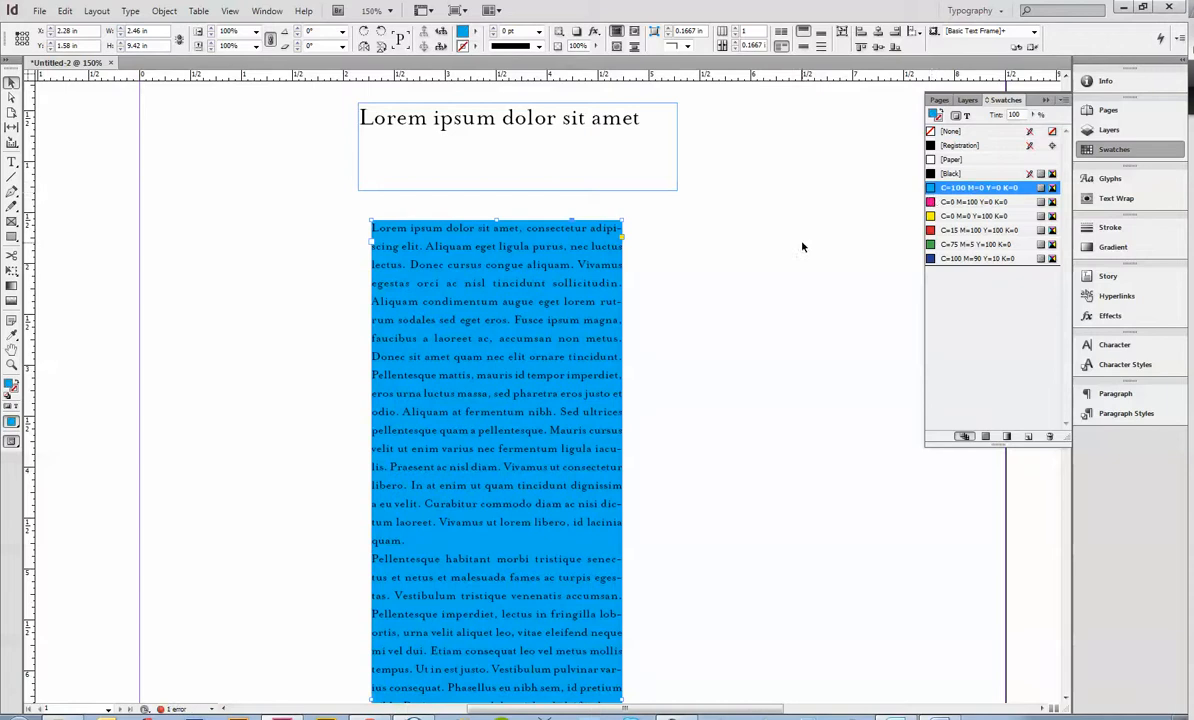
pyautogui.hotkey('ctrl', 'z')
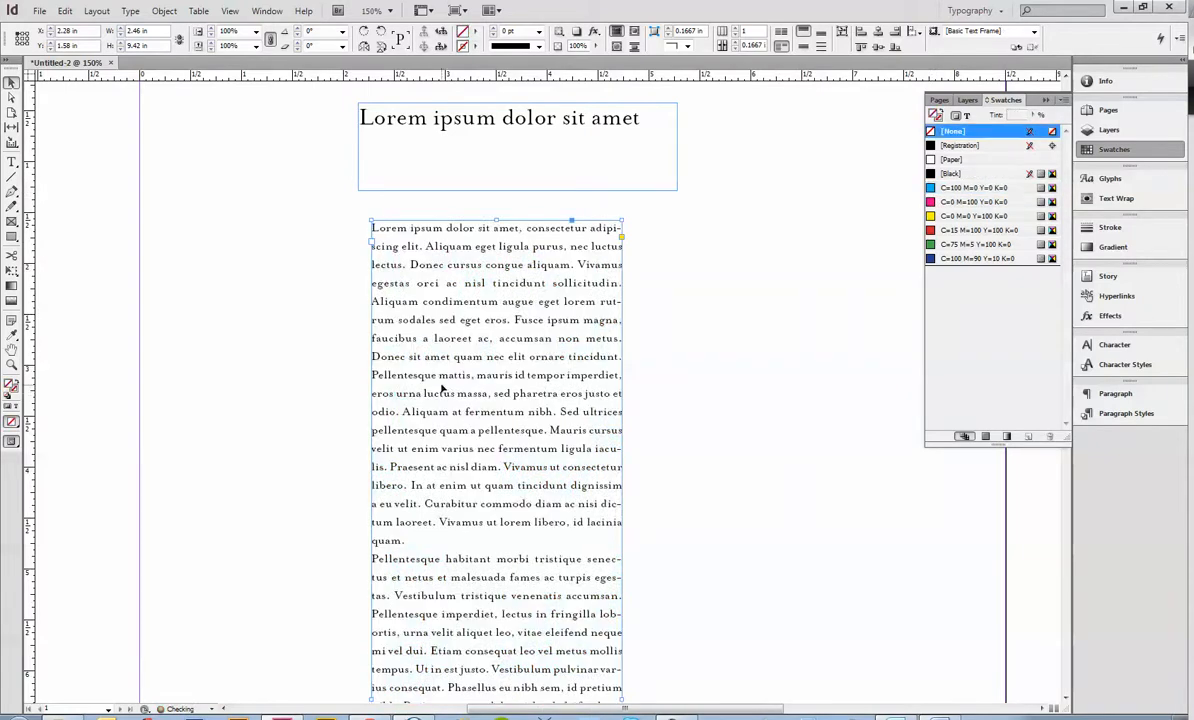
# - Color the body frame's text with C=100 M=0 Y=0 K=0, change it to C=100 M=90 Y=10 K=0, and clear the selection
pyautogui.click(12, 409)
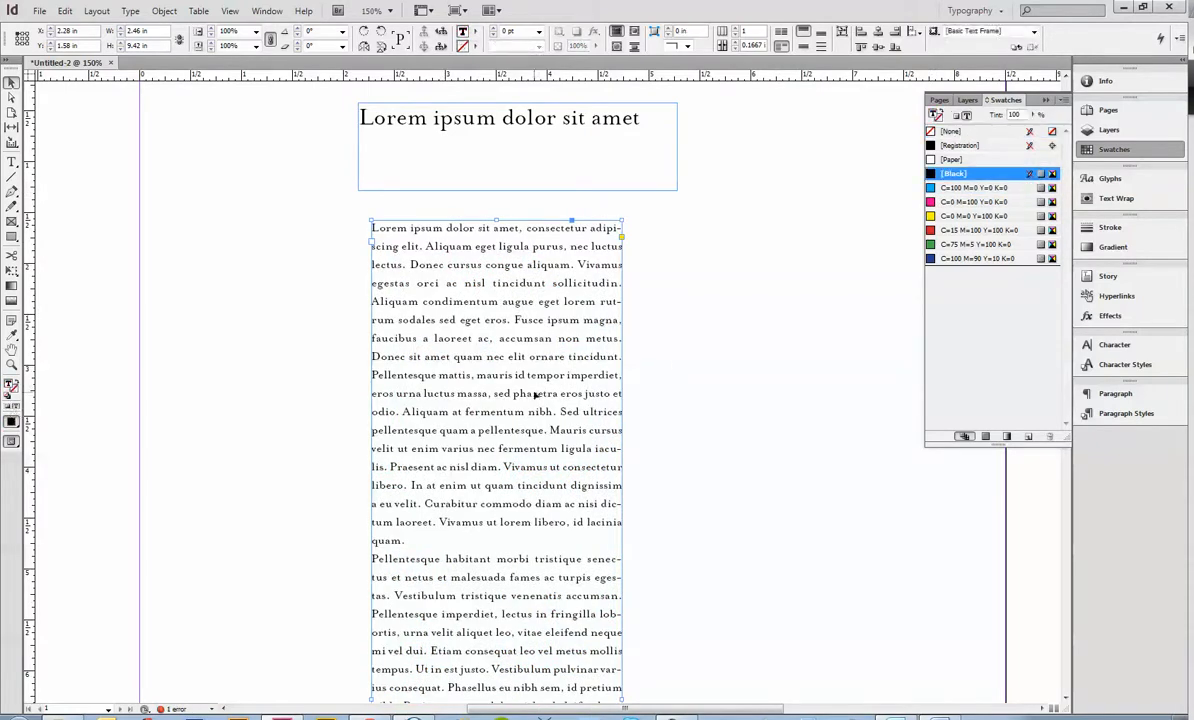
pyautogui.click(985, 188)
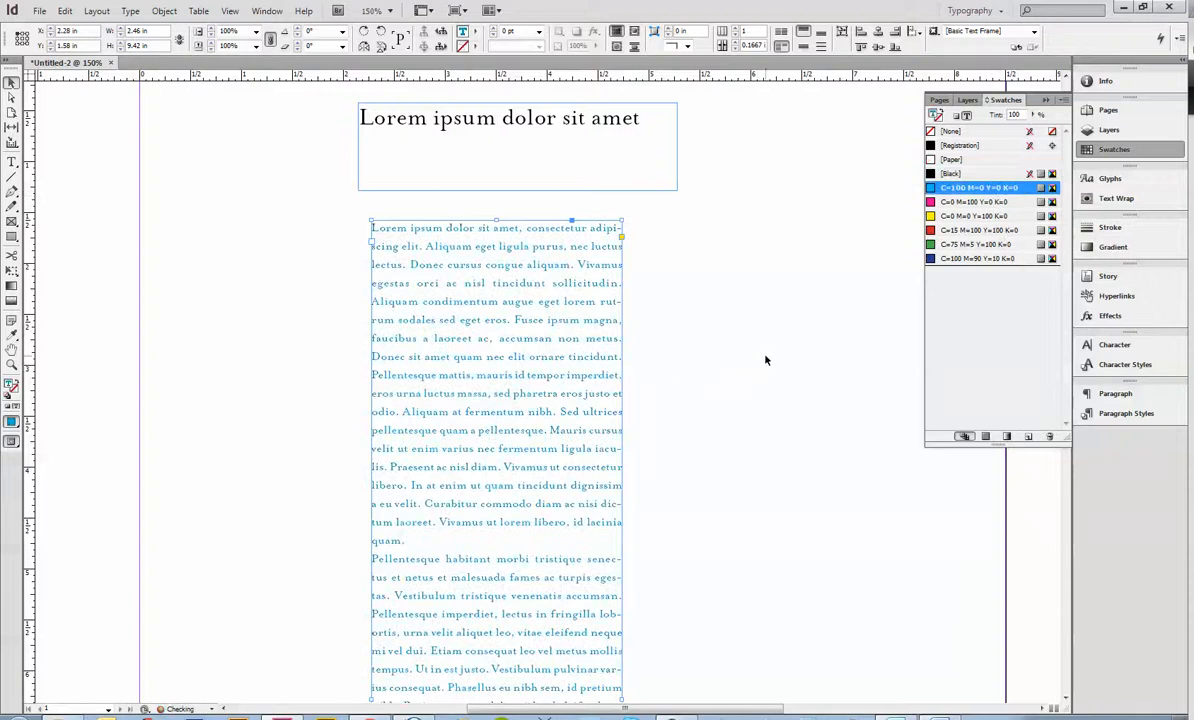
pyautogui.click(1018, 259)
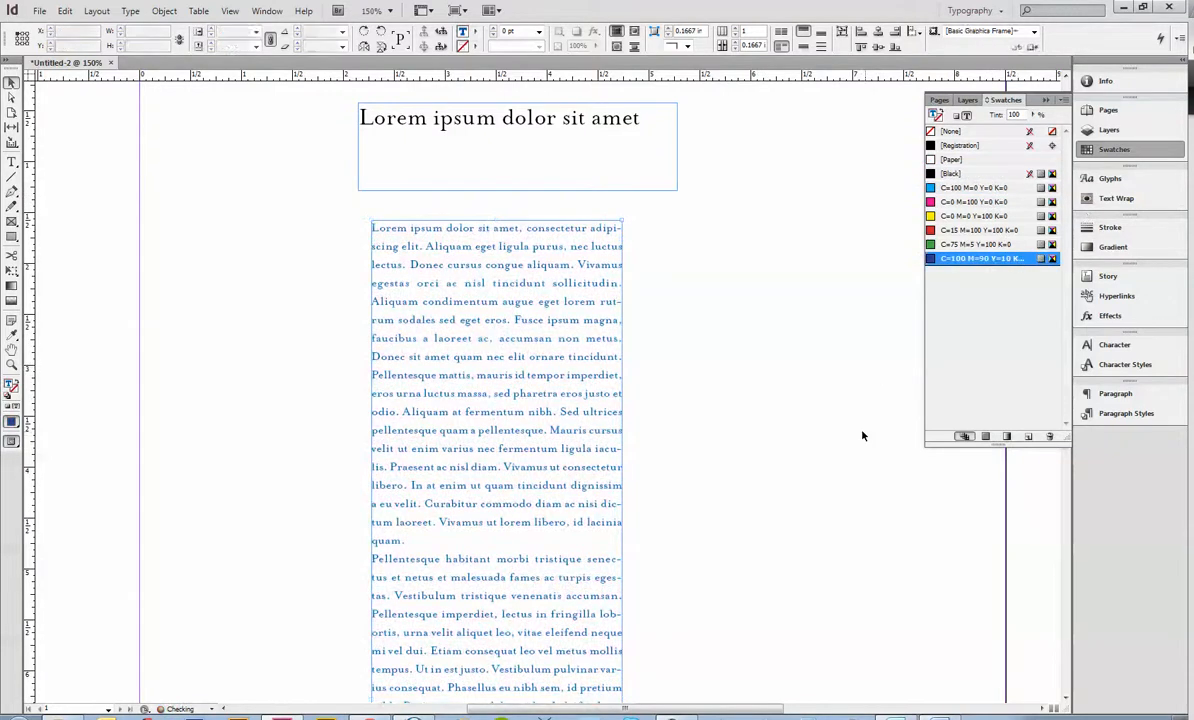
pyautogui.click(893, 447)
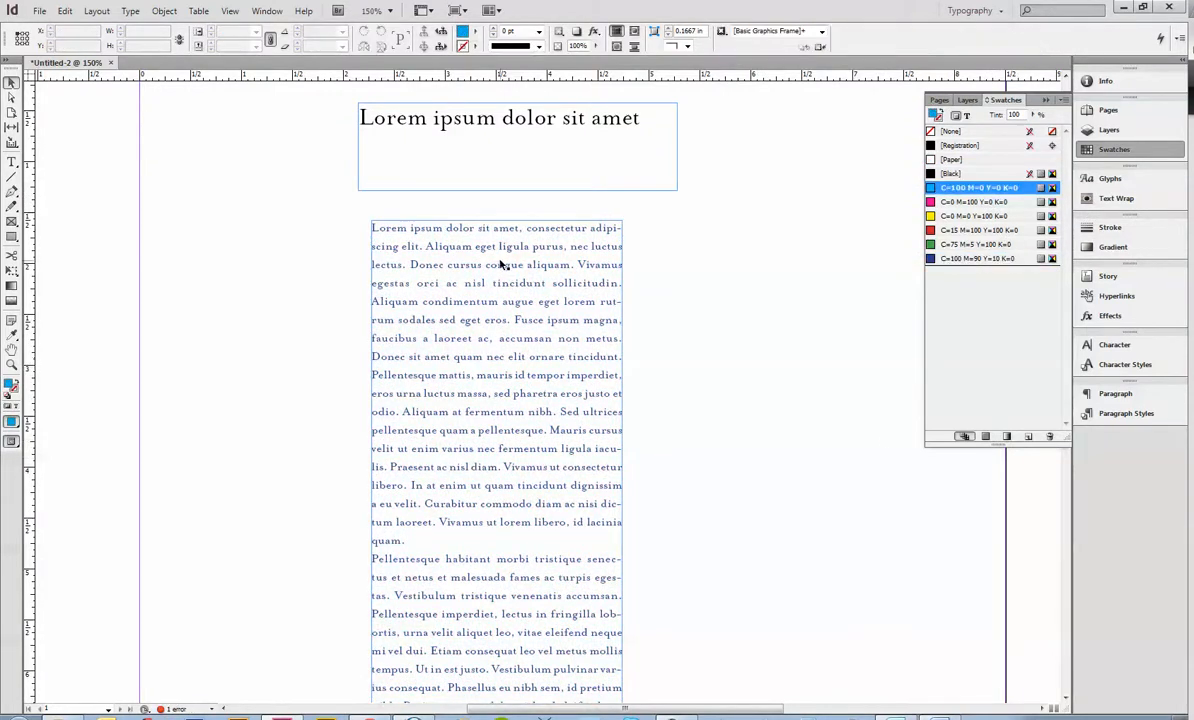
pyautogui.click(565, 136)
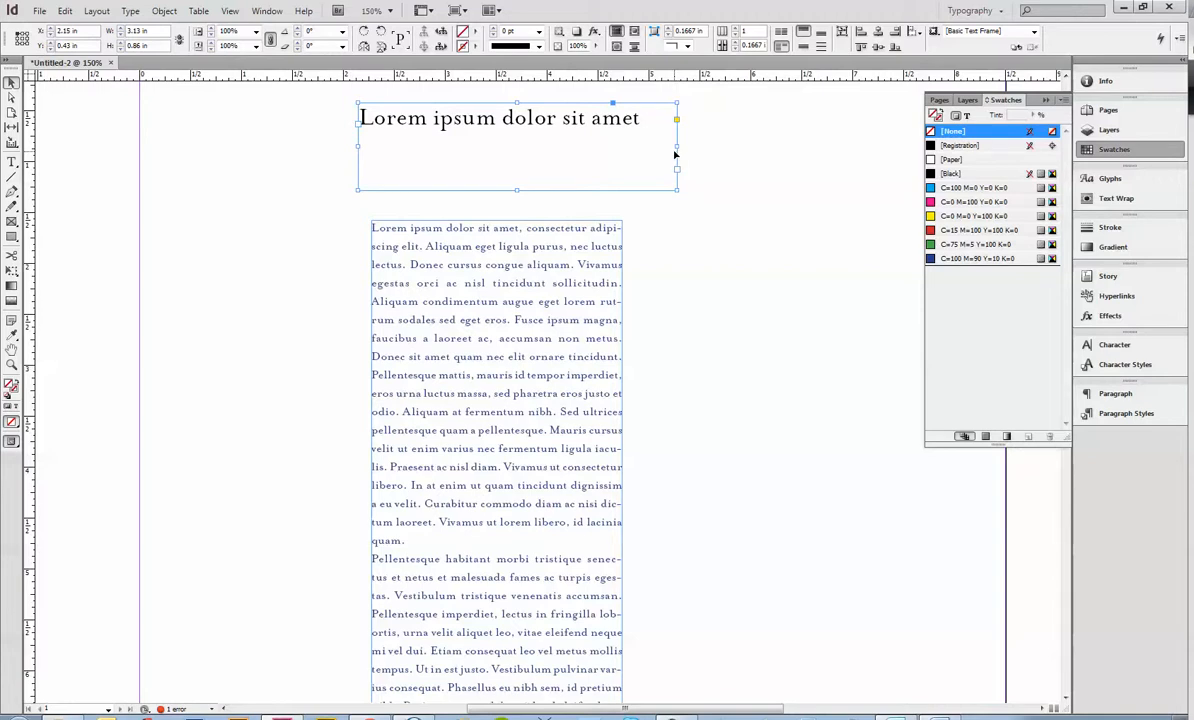
pyautogui.click(1047, 710)
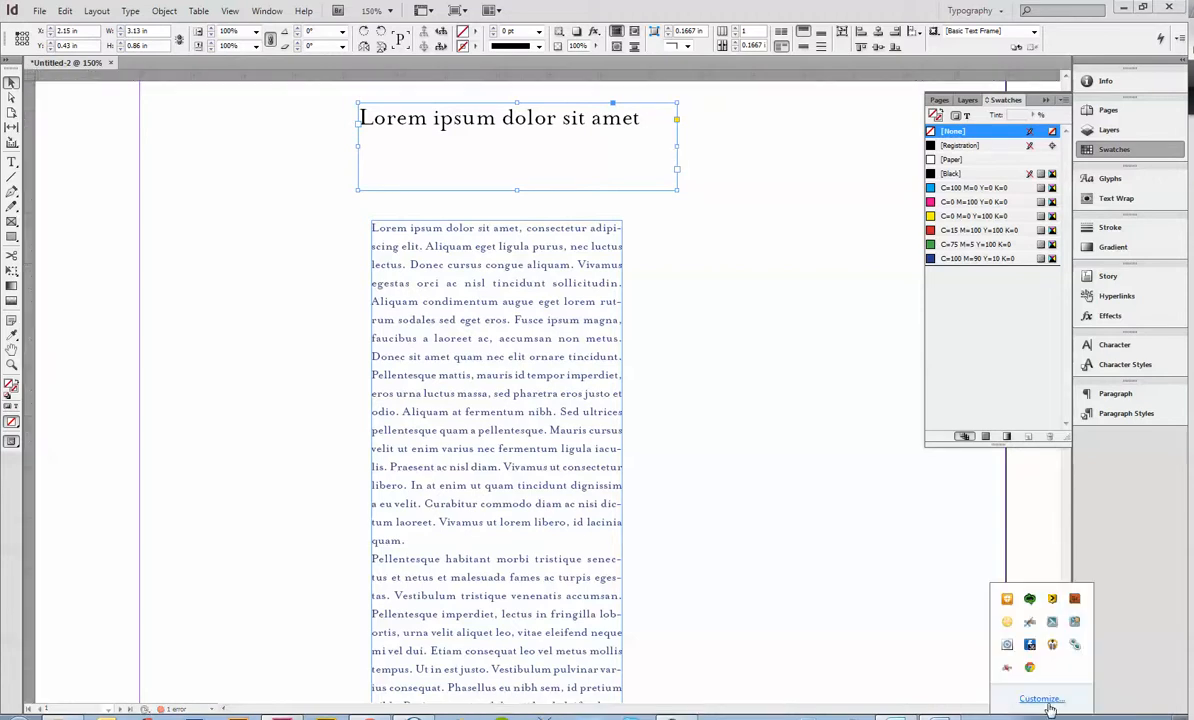